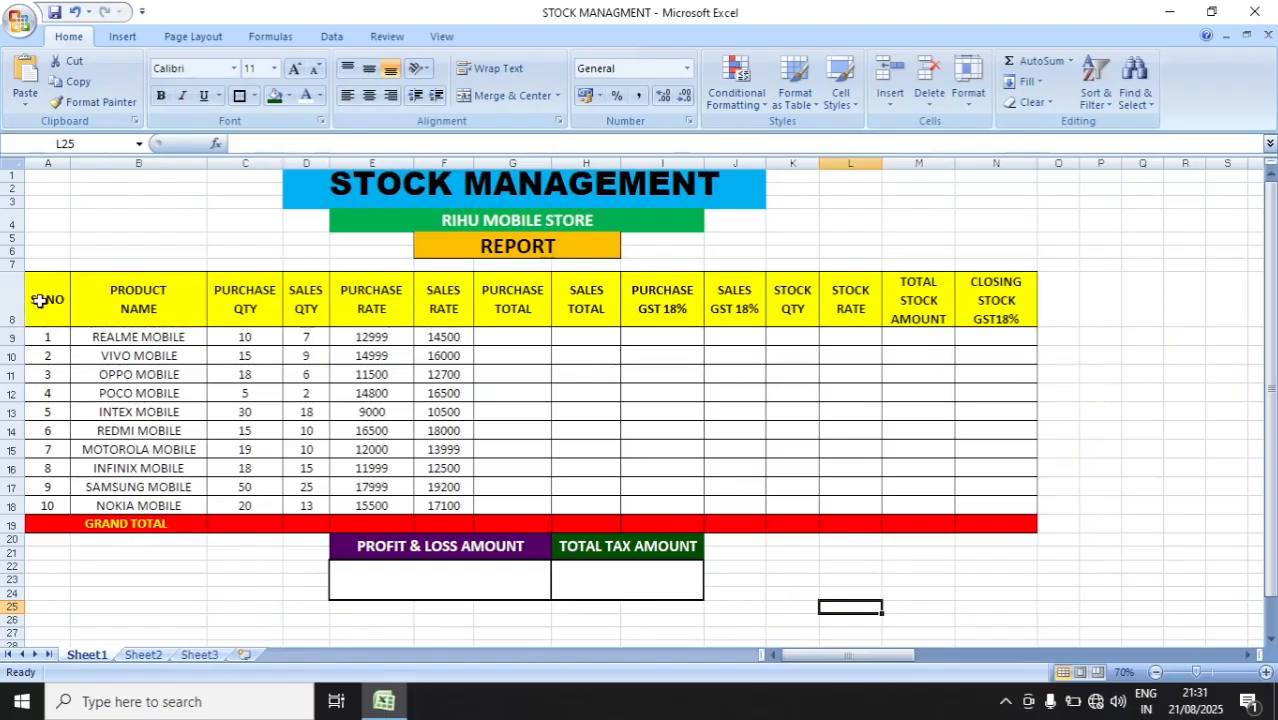
Examine the store heading, serial numbers, product names, and the purchase and sales quantities of the listed mobiles
{"action": "left_click_drag", "start_coordinate": [40, 300], "coordinate": [55, 505]}
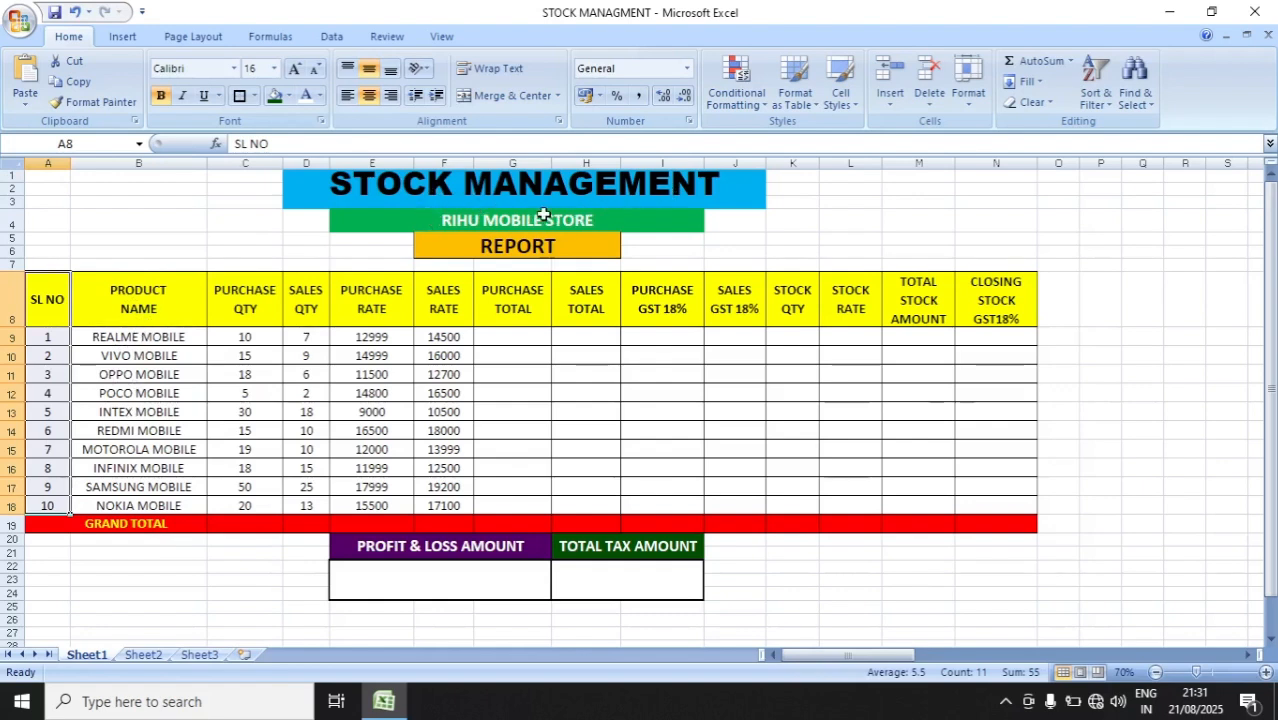
{"action": "left_click", "coordinate": [432, 220]}
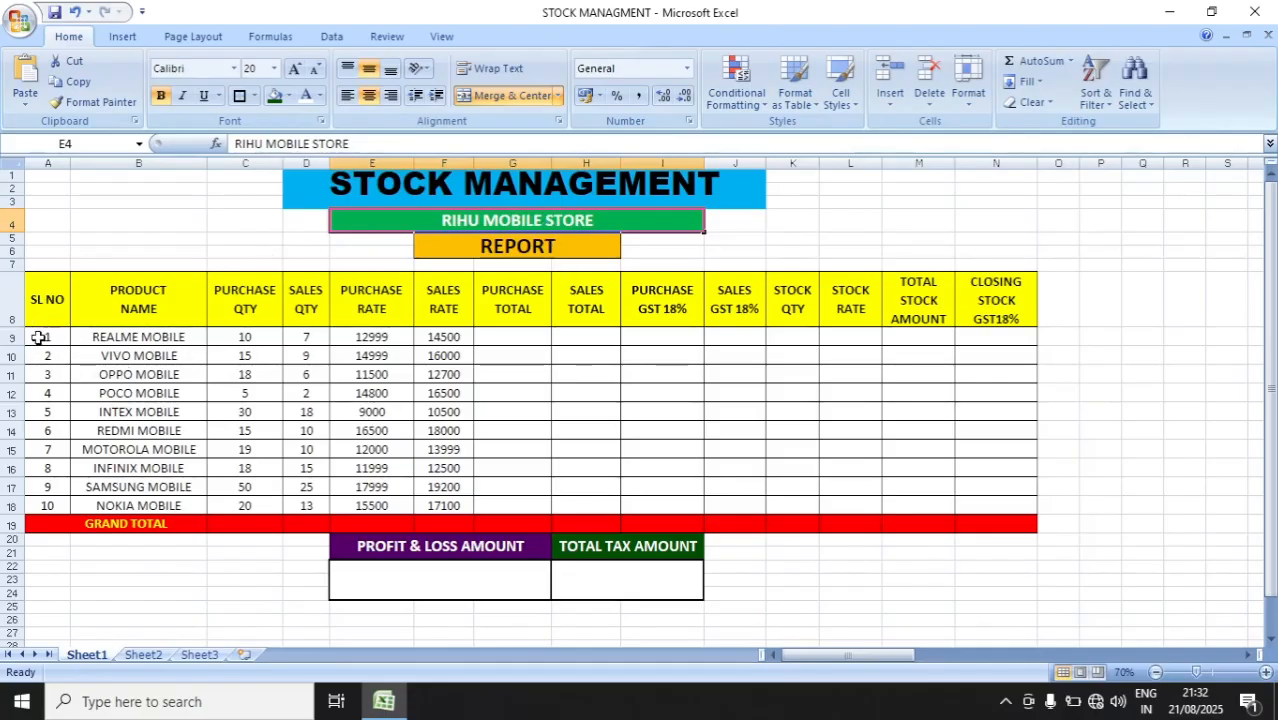
{"action": "left_click_drag", "start_coordinate": [37, 338], "coordinate": [44, 496]}
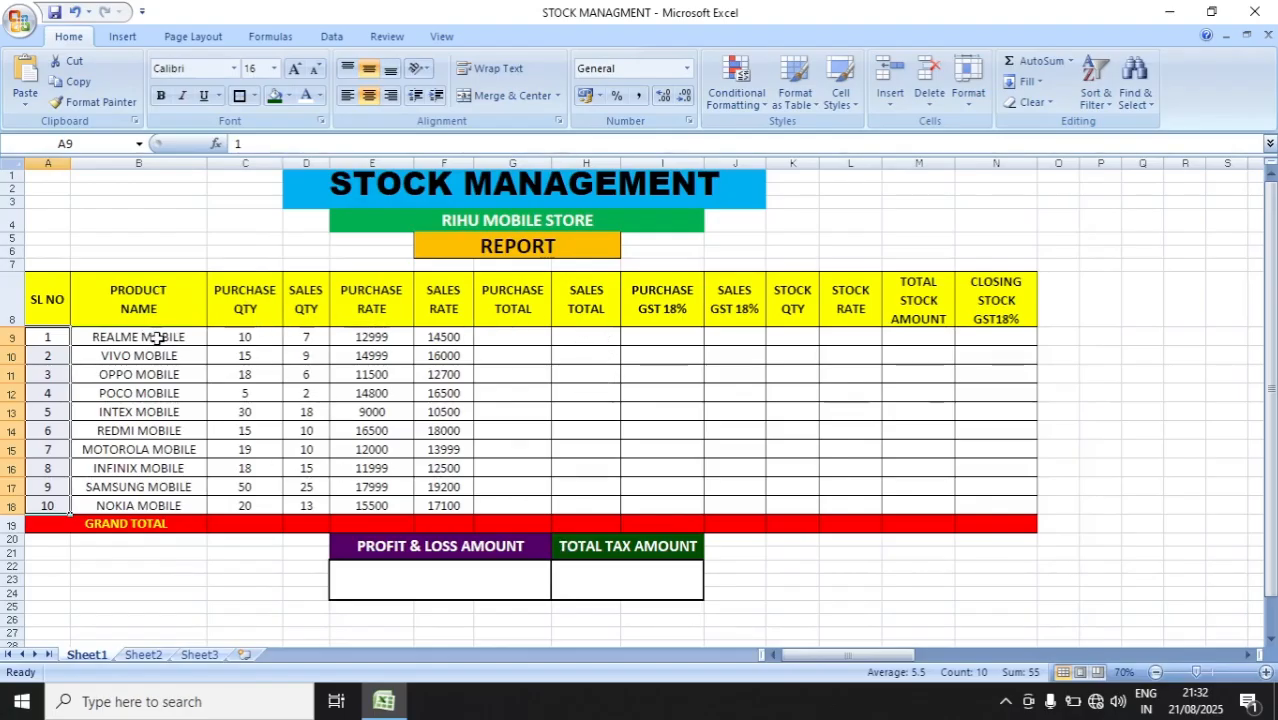
{"action": "left_click_drag", "start_coordinate": [153, 338], "coordinate": [153, 502]}
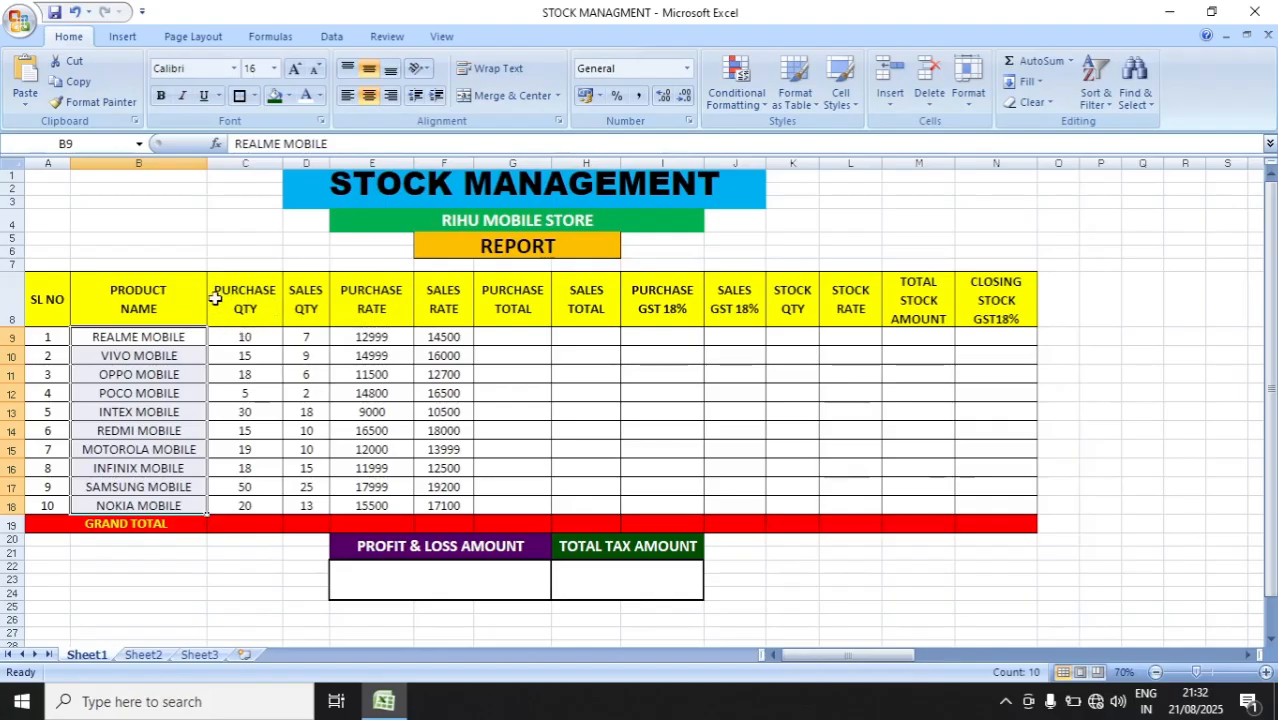
{"action": "left_click_drag", "start_coordinate": [138, 336], "coordinate": [243, 336]}
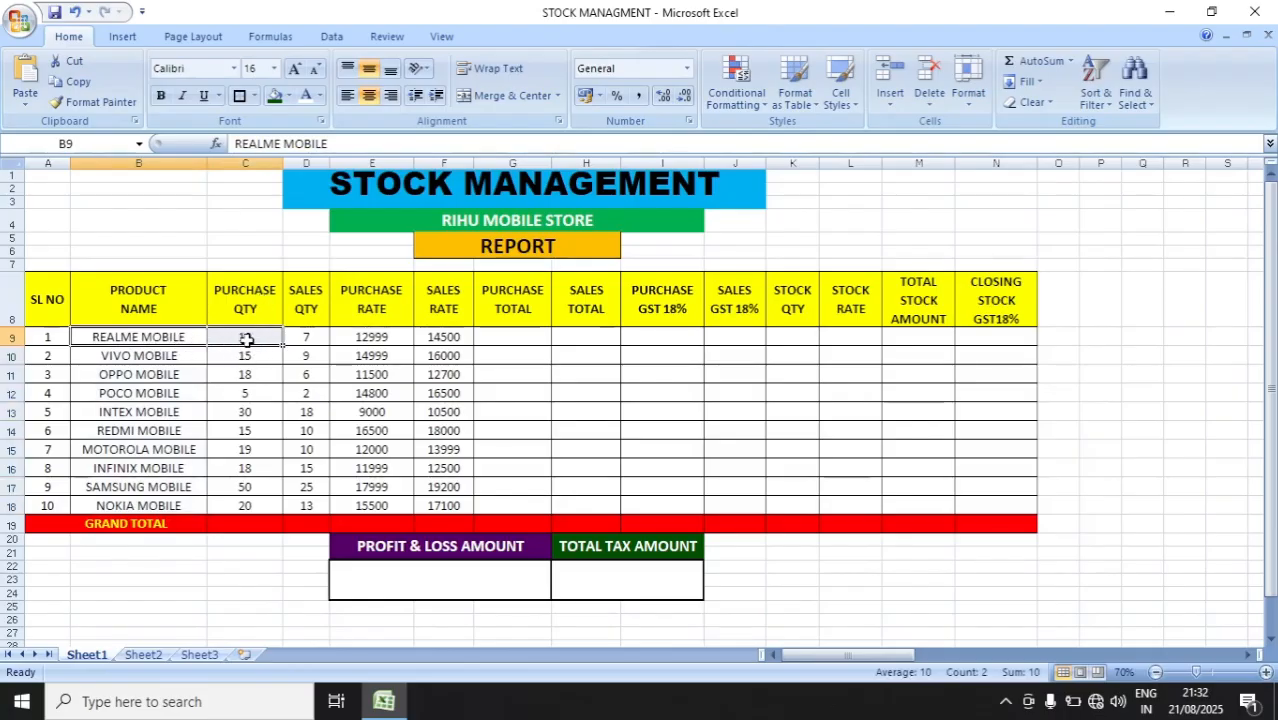
{"action": "left_click_drag", "start_coordinate": [140, 358], "coordinate": [237, 362]}
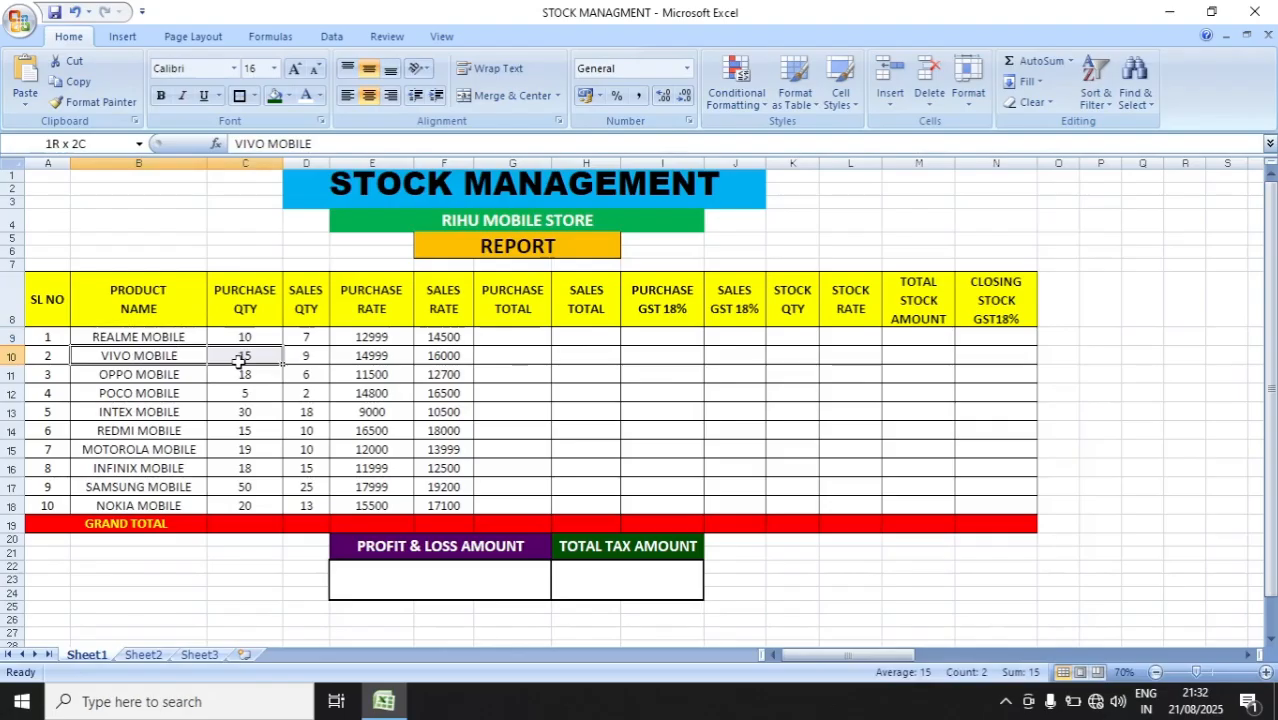
{"action": "left_click_drag", "start_coordinate": [148, 376], "coordinate": [262, 378]}
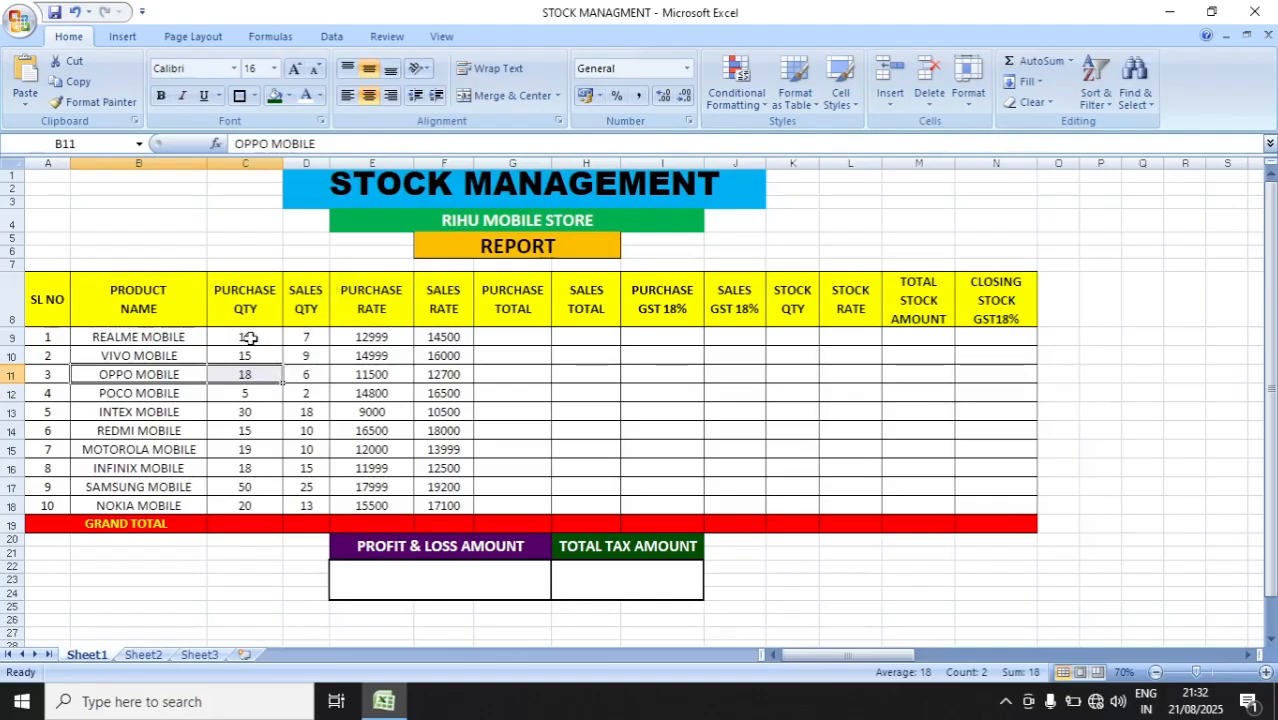
{"action": "left_click_drag", "start_coordinate": [302, 337], "coordinate": [308, 505]}
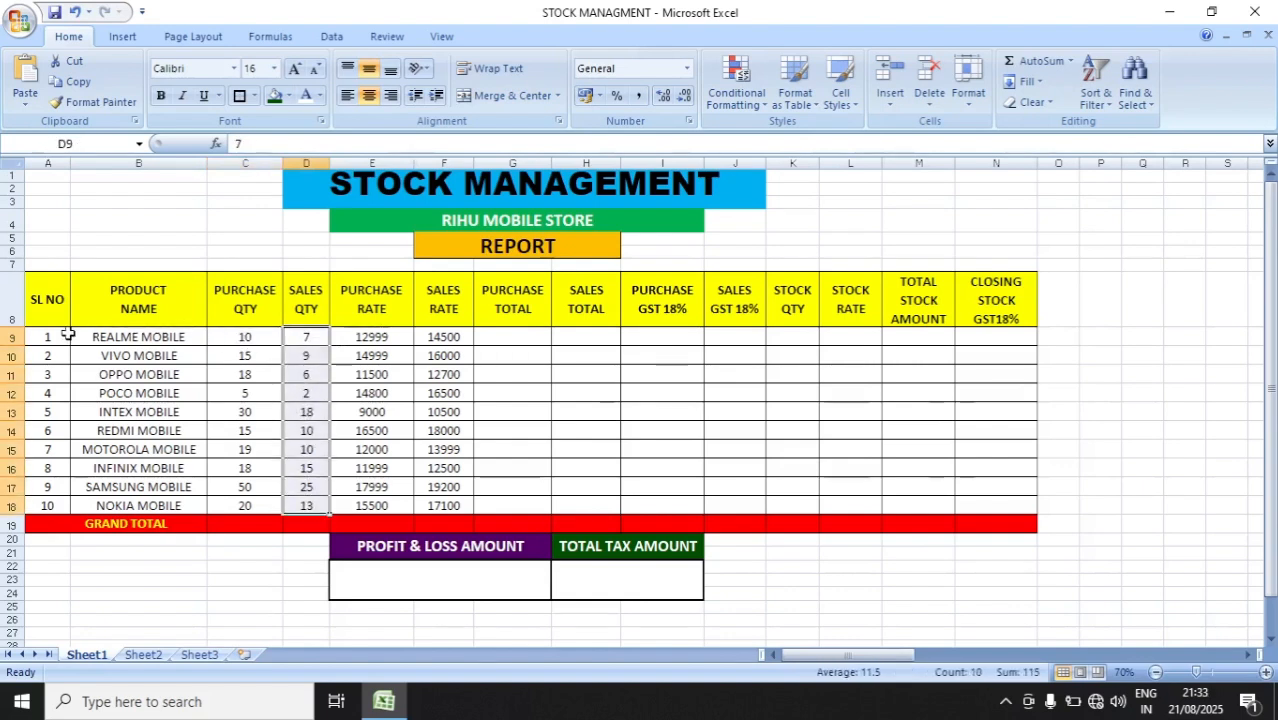
{"action": "left_click_drag", "start_coordinate": [100, 335], "coordinate": [228, 334]}
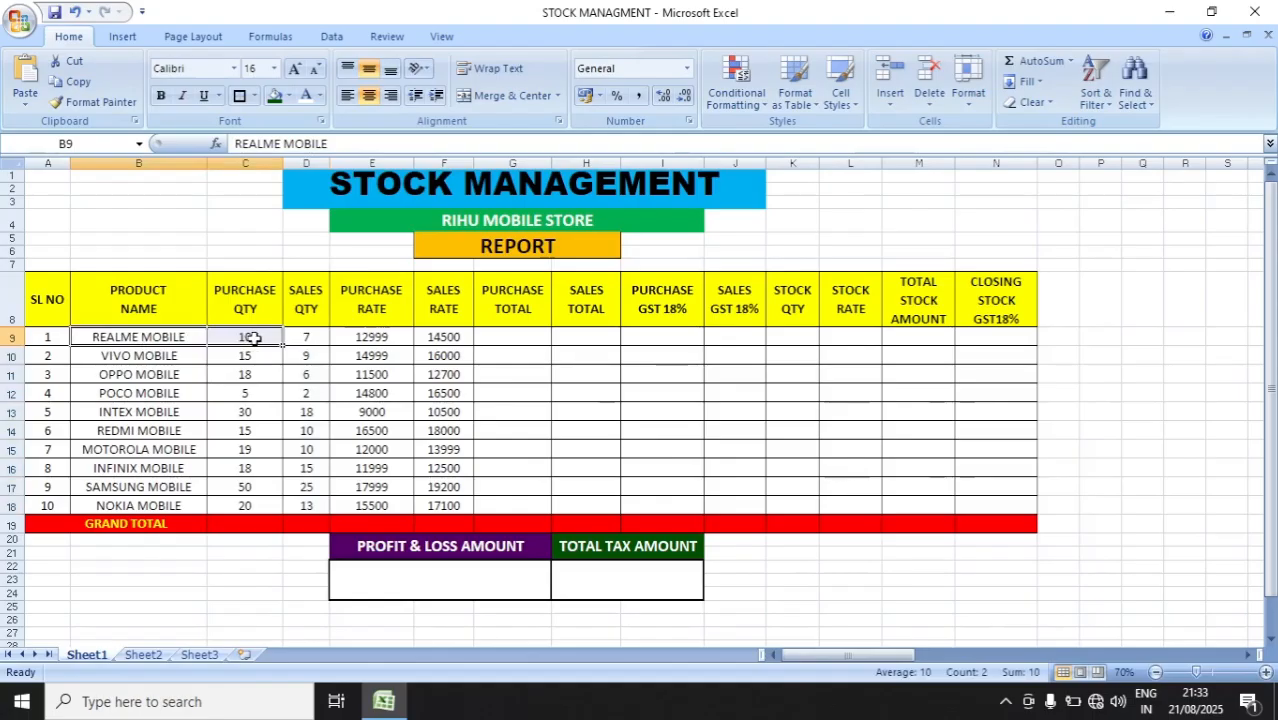
{"action": "left_click", "coordinate": [298, 337]}
{"action": "left_click_drag", "start_coordinate": [135, 358], "coordinate": [272, 355]}
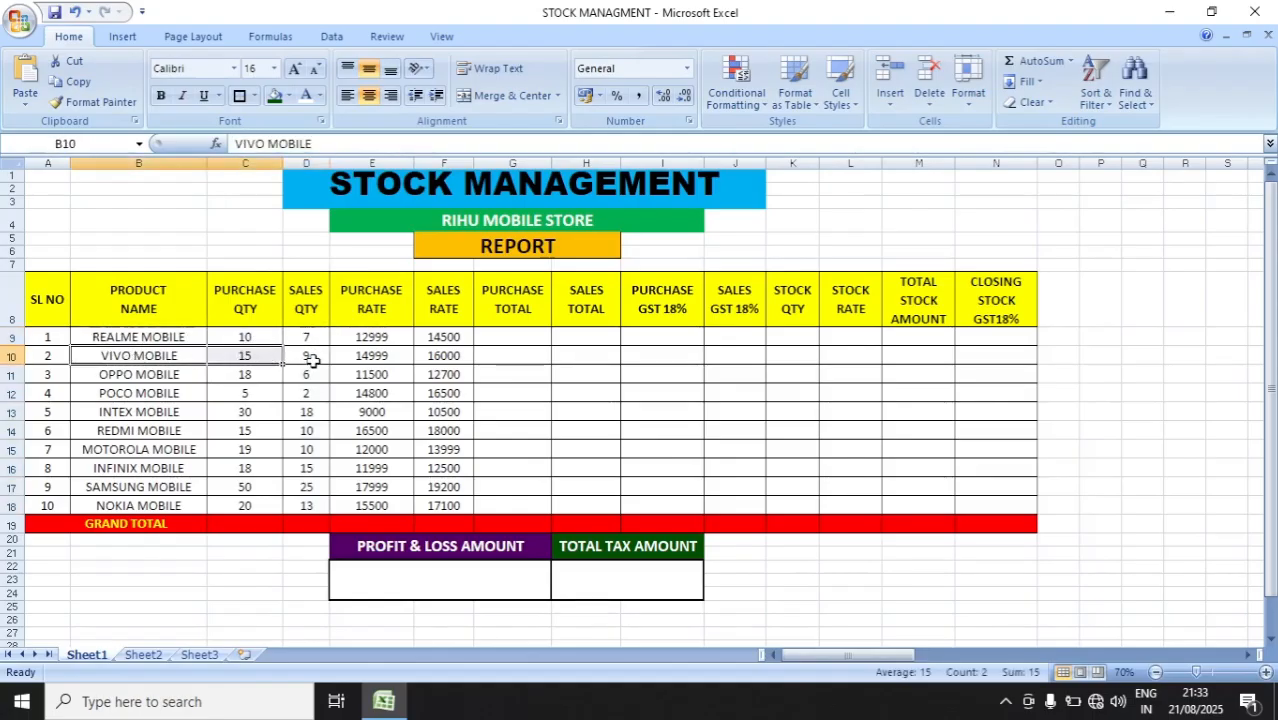
{"action": "left_click_drag", "start_coordinate": [100, 374], "coordinate": [265, 373]}
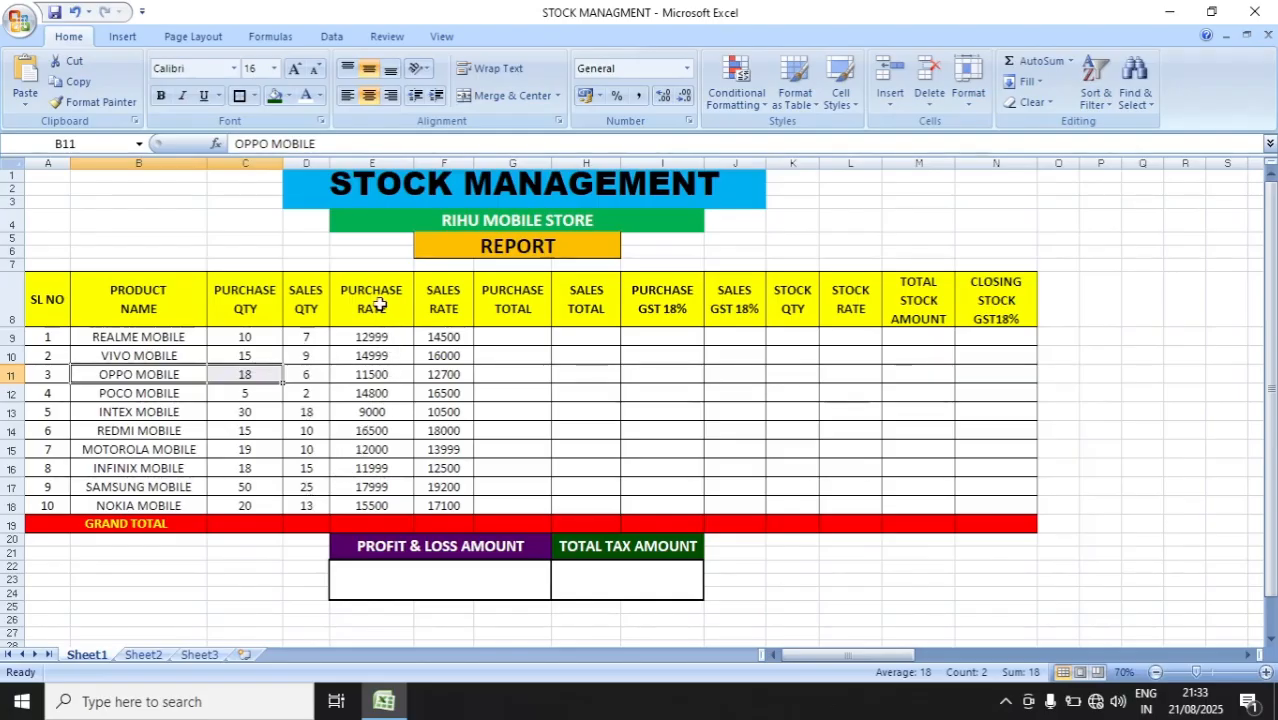
Examine the purchase and sales rate columns and the first product's quantity and rate cells that determine its purchase total
{"action": "left_click_drag", "start_coordinate": [372, 338], "coordinate": [372, 506]}
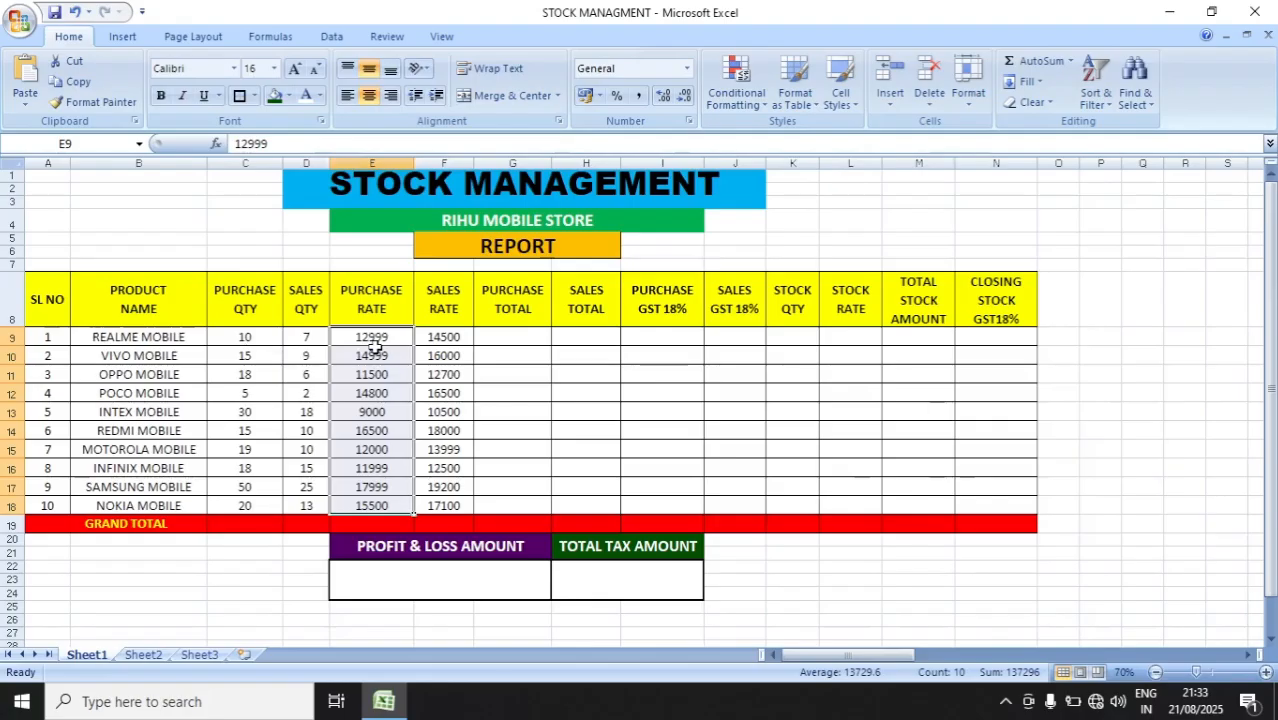
{"action": "left_click_drag", "start_coordinate": [388, 341], "coordinate": [234, 338]}
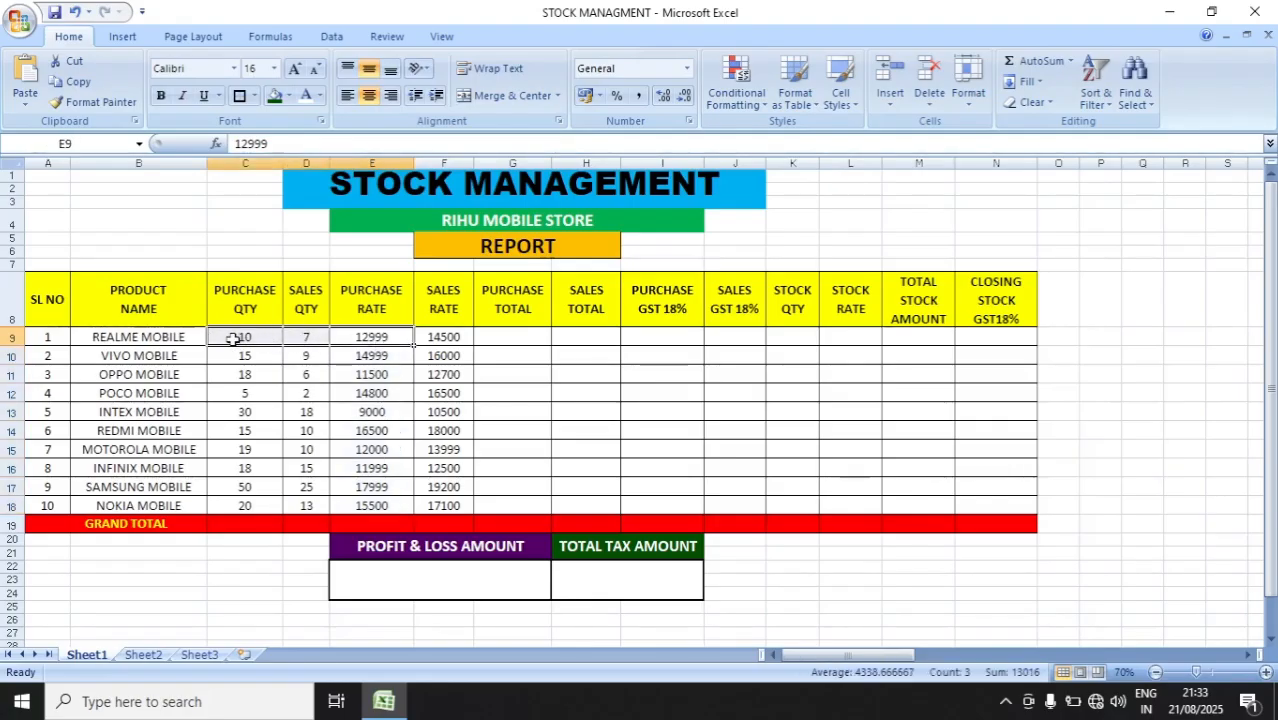
{"action": "left_click", "coordinate": [232, 339]}
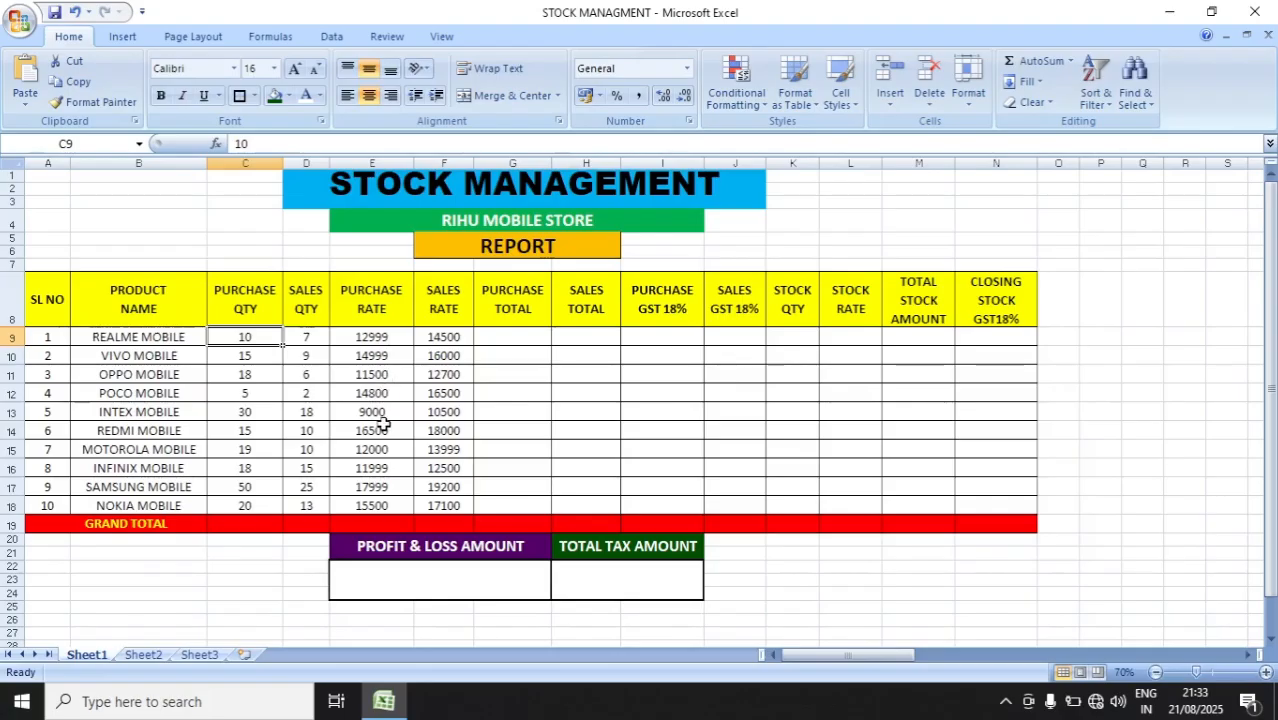
{"action": "left_click", "coordinate": [405, 337]}
{"action": "left_click", "coordinate": [445, 337]}
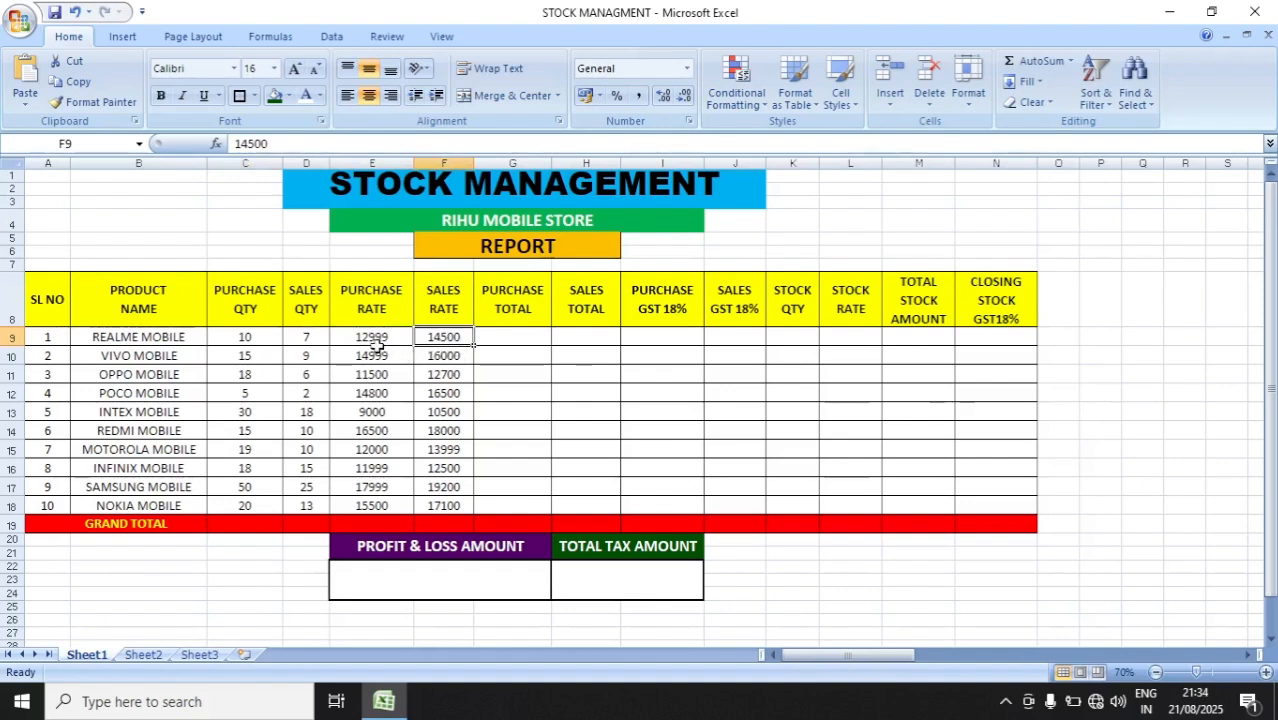
{"action": "left_click_drag", "start_coordinate": [453, 334], "coordinate": [453, 503]}
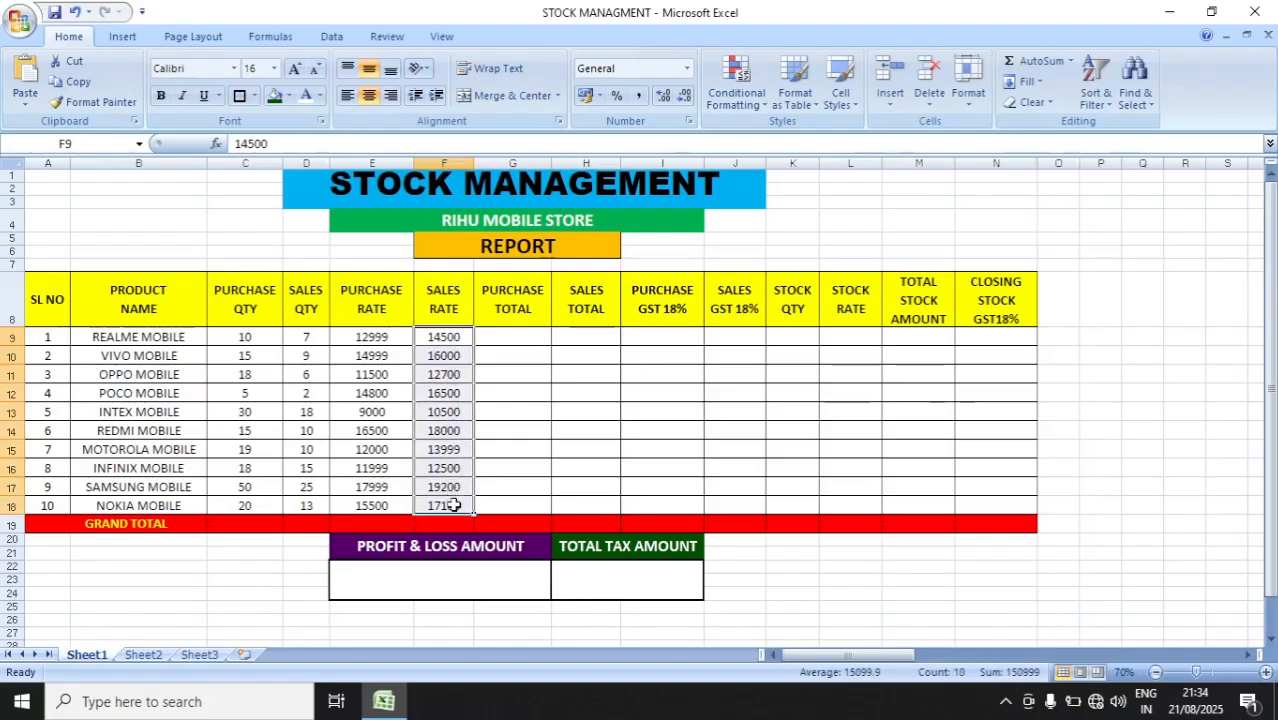
{"action": "left_click", "coordinate": [519, 338]}
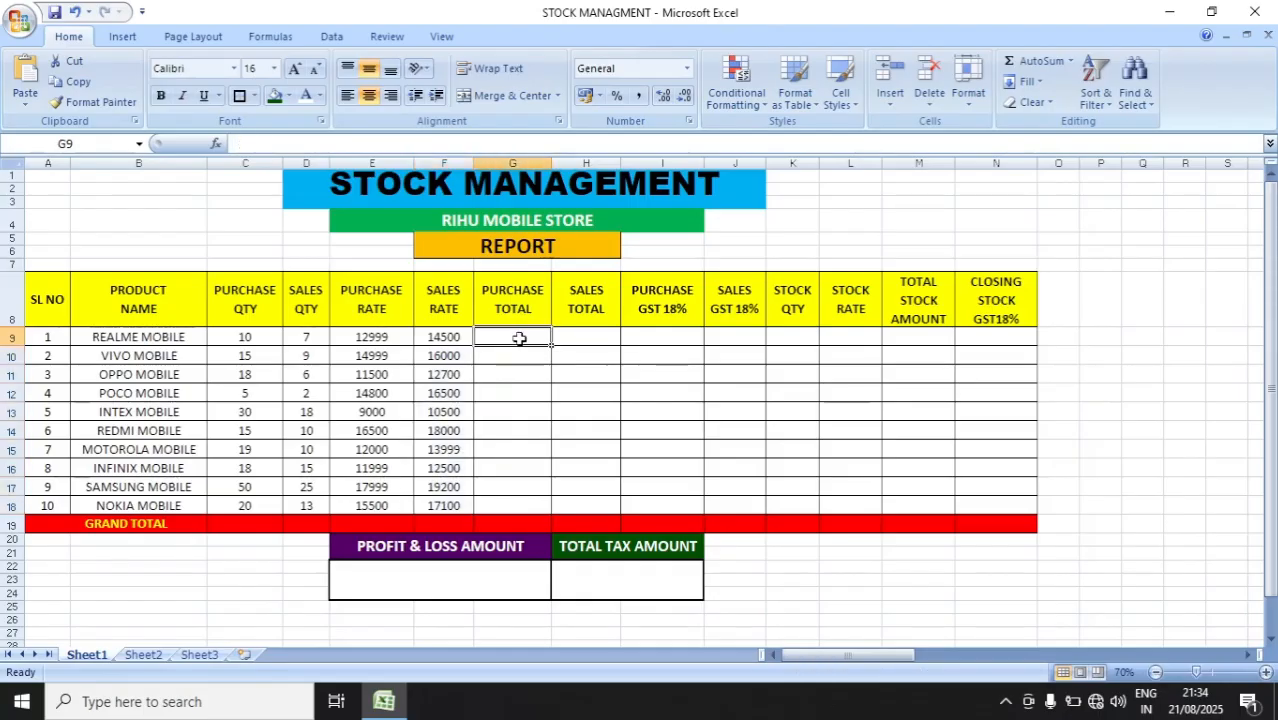
{"action": "left_click", "coordinate": [246, 341]}
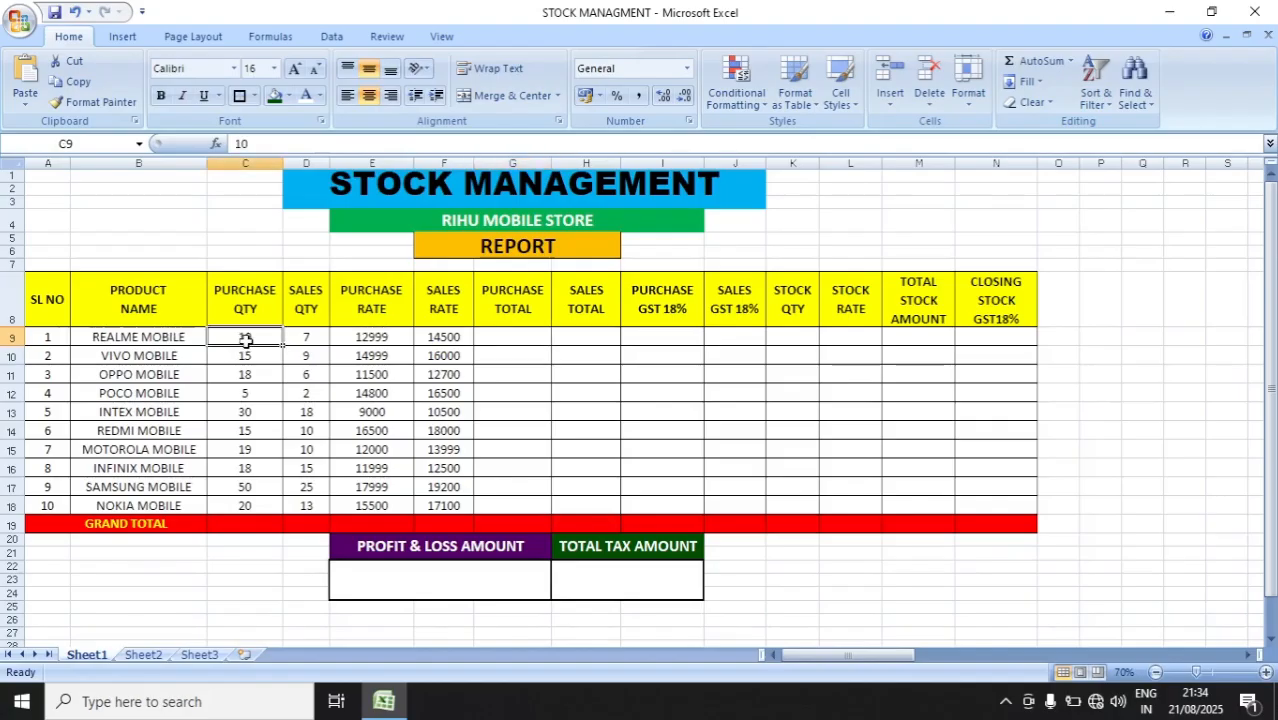
{"action": "left_click", "coordinate": [359, 341]}
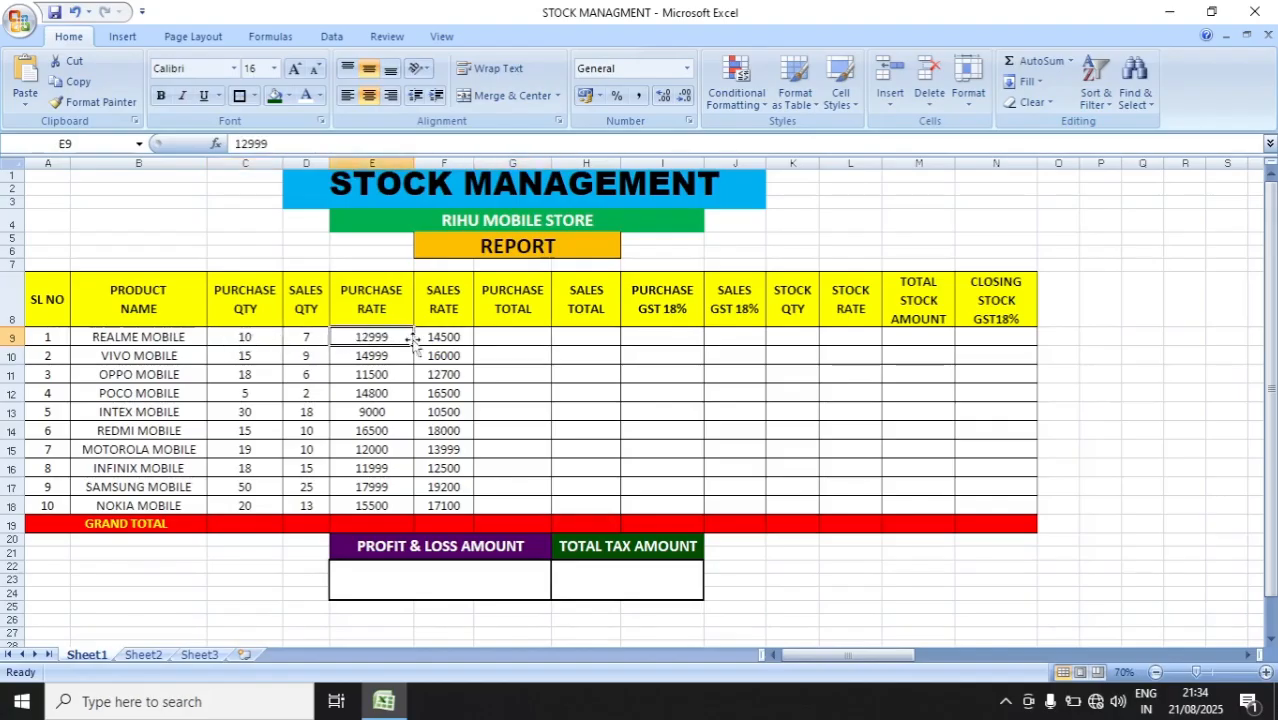
Calculate the purchase total in G9 with =C9*E9 and fill the formula down to G18
{"action": "left_click", "coordinate": [497, 338]}
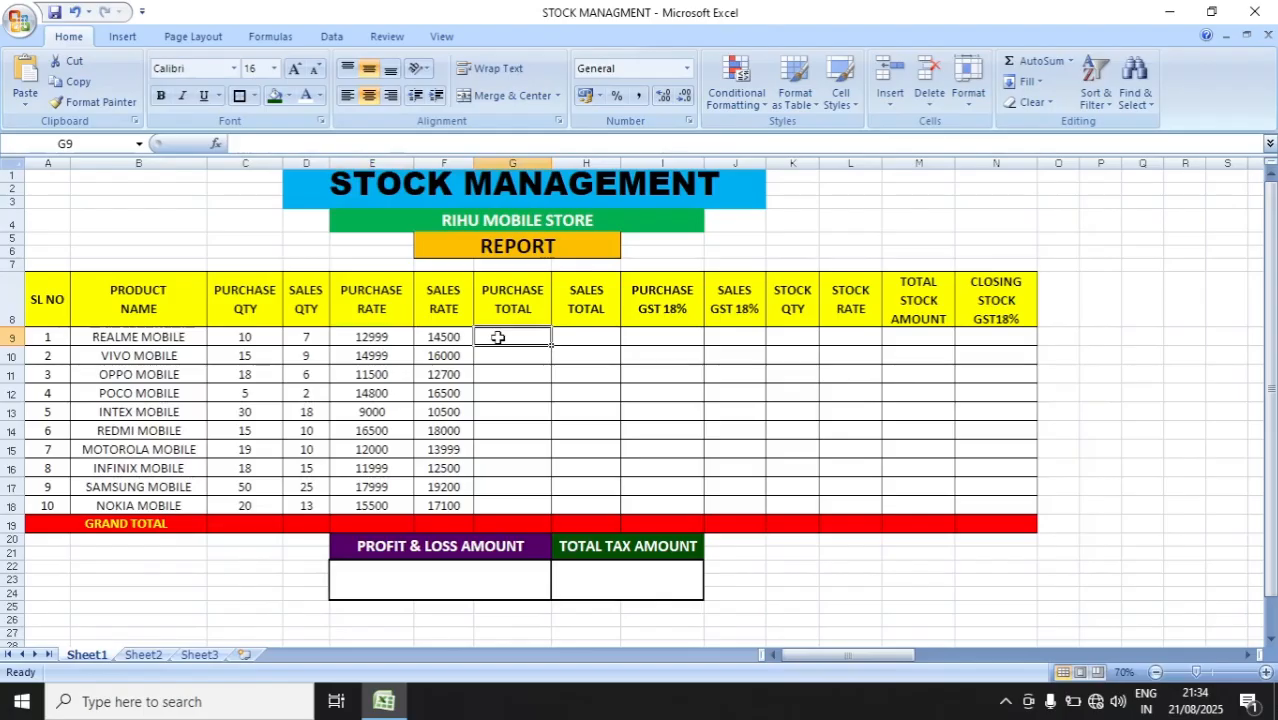
{"action": "type", "text": "="}
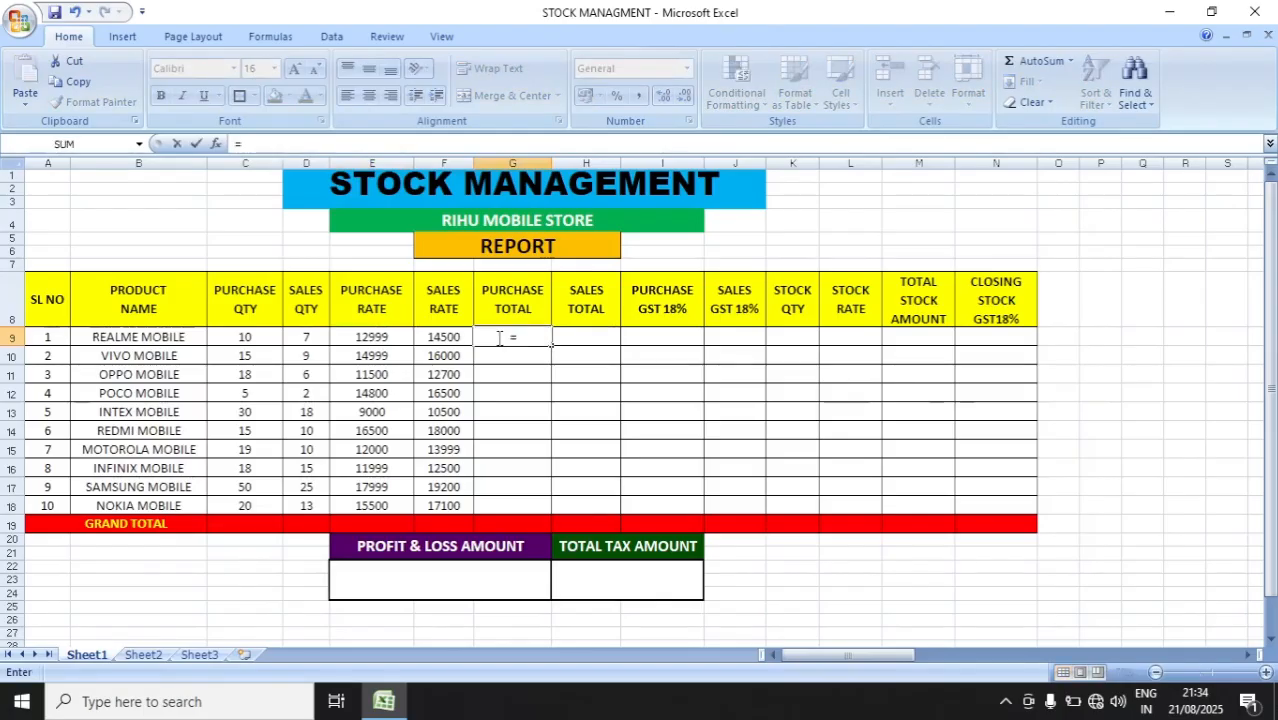
{"action": "left_click", "coordinate": [265, 338]}
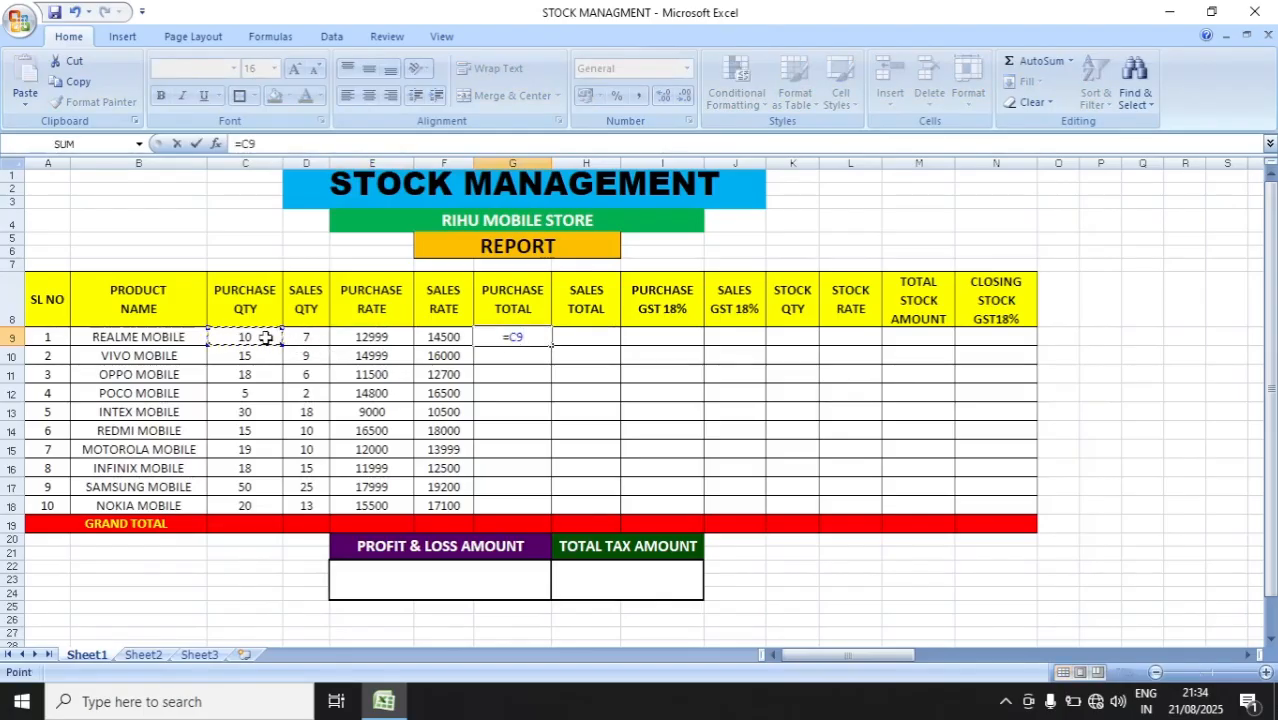
{"action": "type", "text": "*"}
{"action": "left_click", "coordinate": [372, 338]}
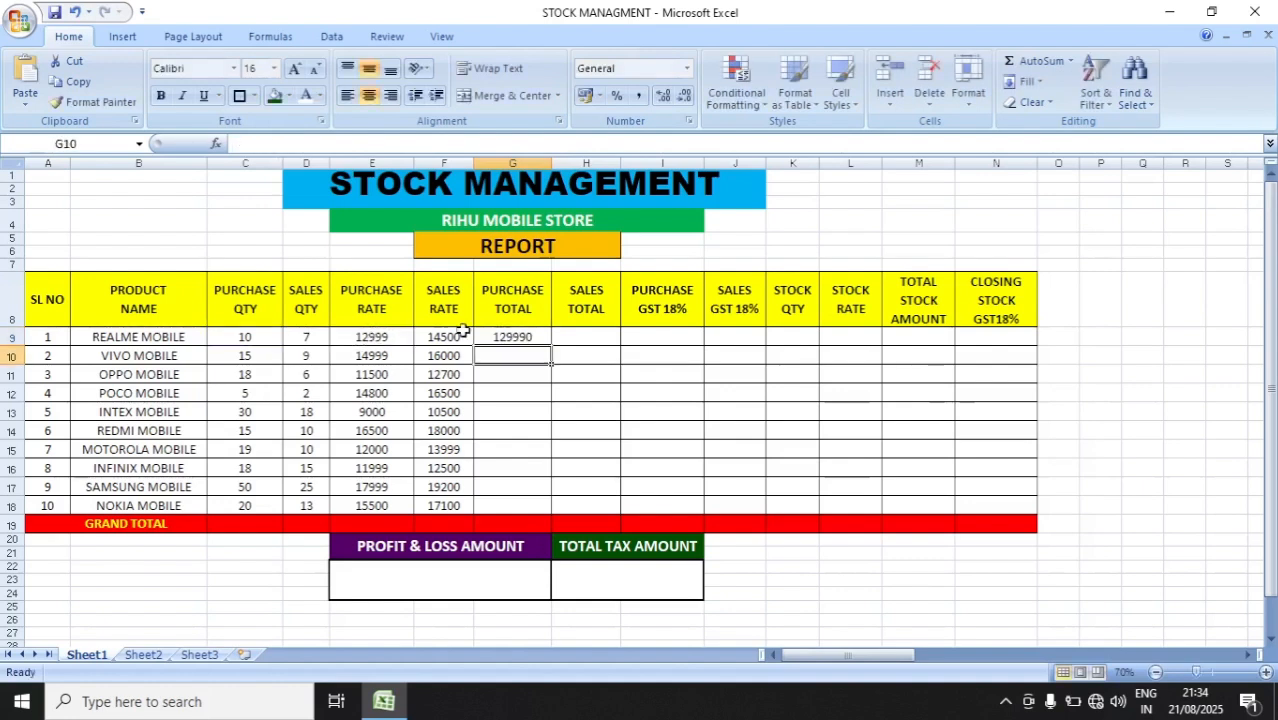
{"action": "left_click", "coordinate": [527, 336]}
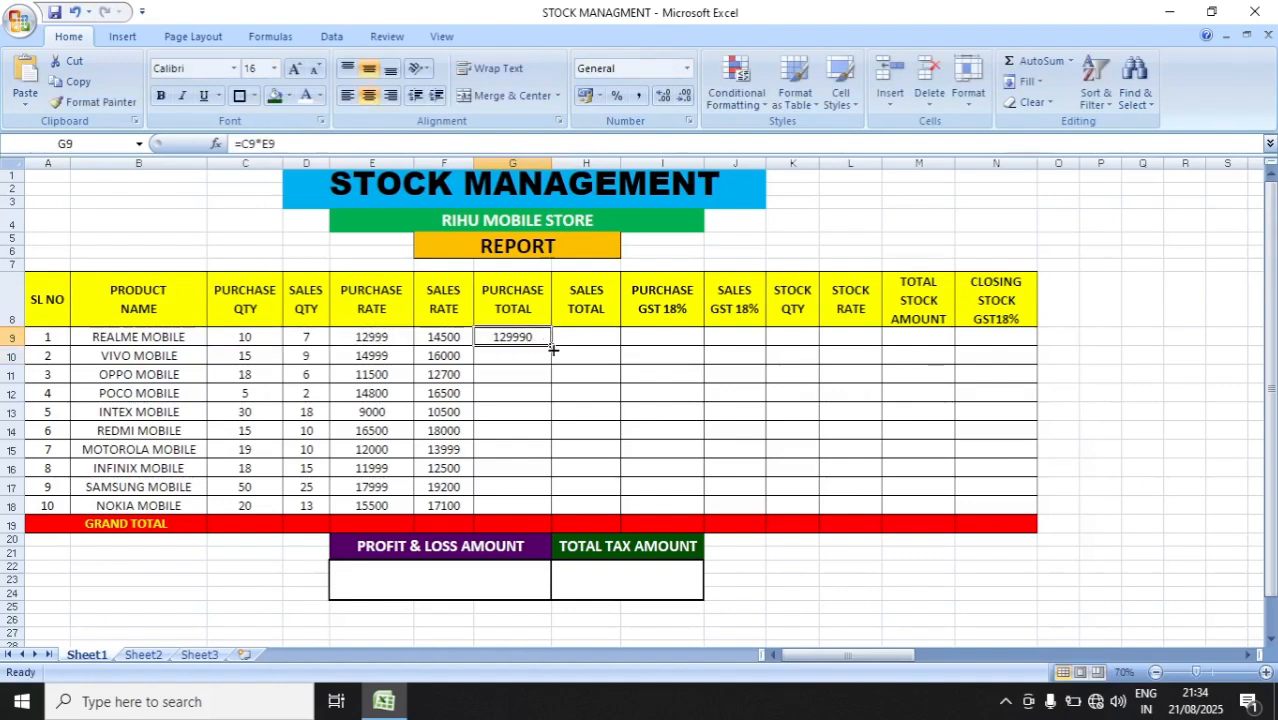
{"action": "left_click_drag", "start_coordinate": [552, 349], "coordinate": [551, 507]}
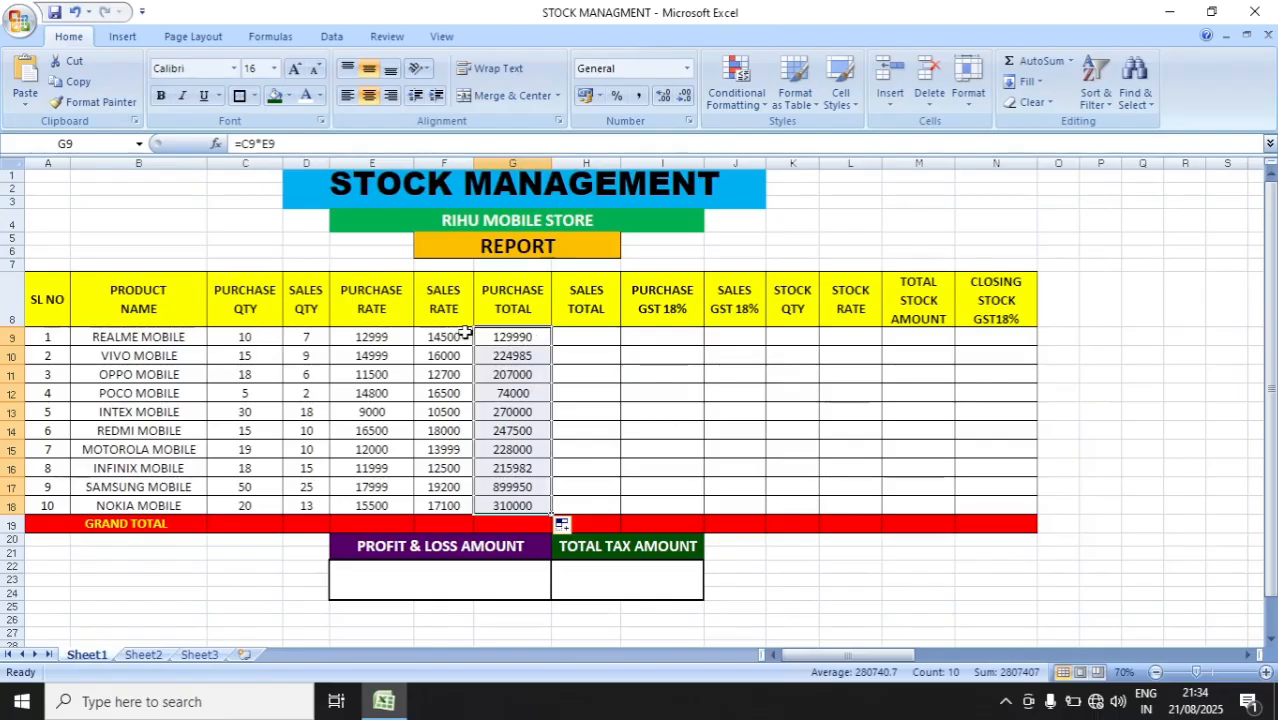
Calculate the sales total in H9 with =D9*F9 and fill the formula down to H18
{"action": "left_click", "coordinate": [595, 338]}
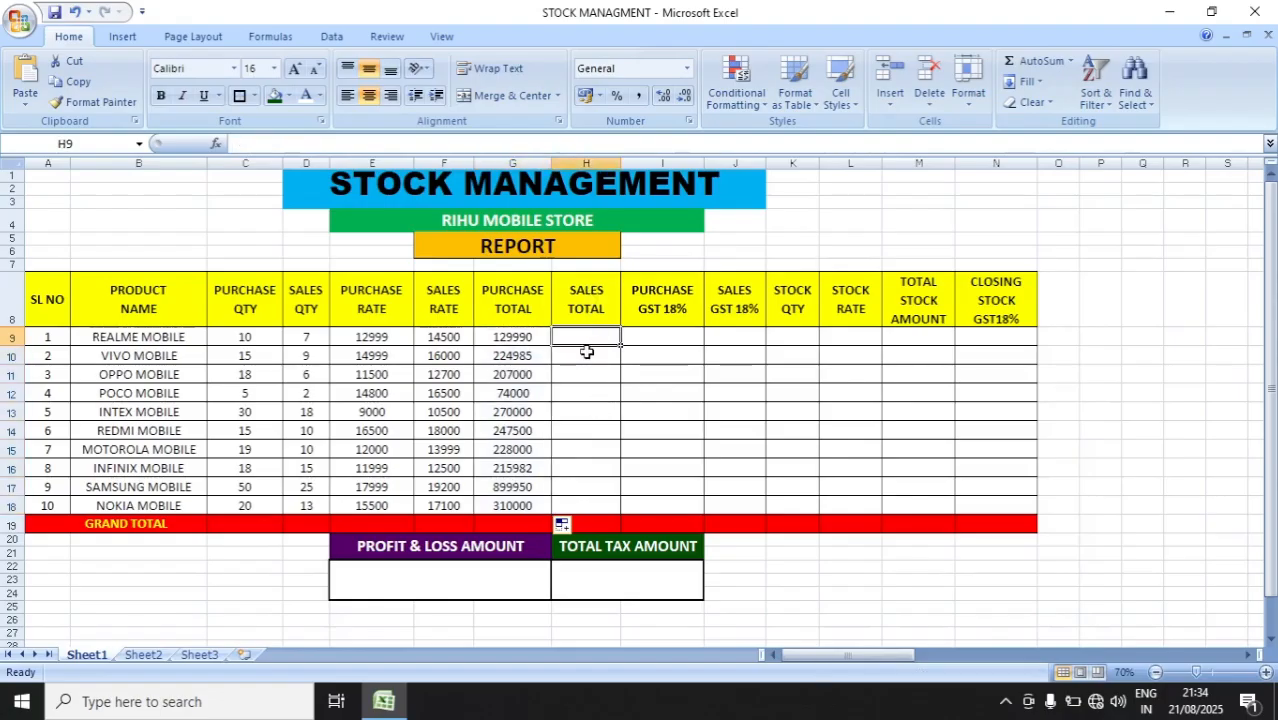
{"action": "type", "text": "="}
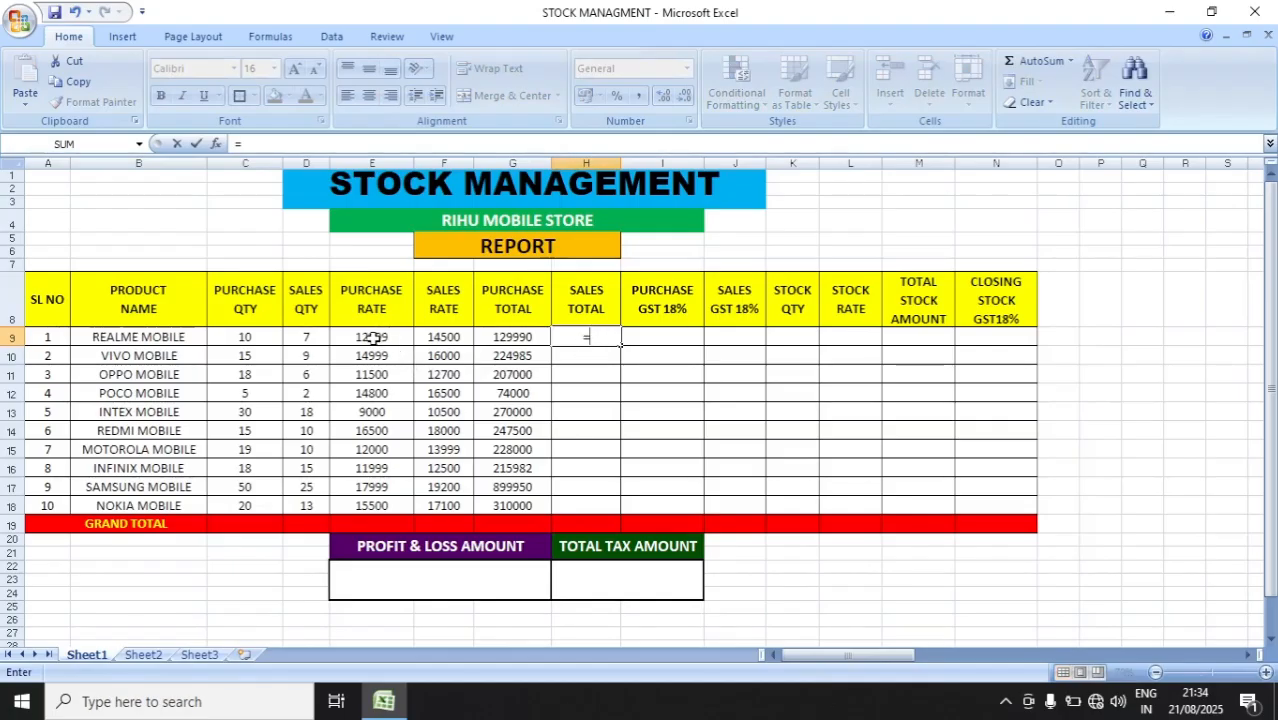
{"action": "left_click", "coordinate": [300, 339]}
{"action": "type", "text": "*"}
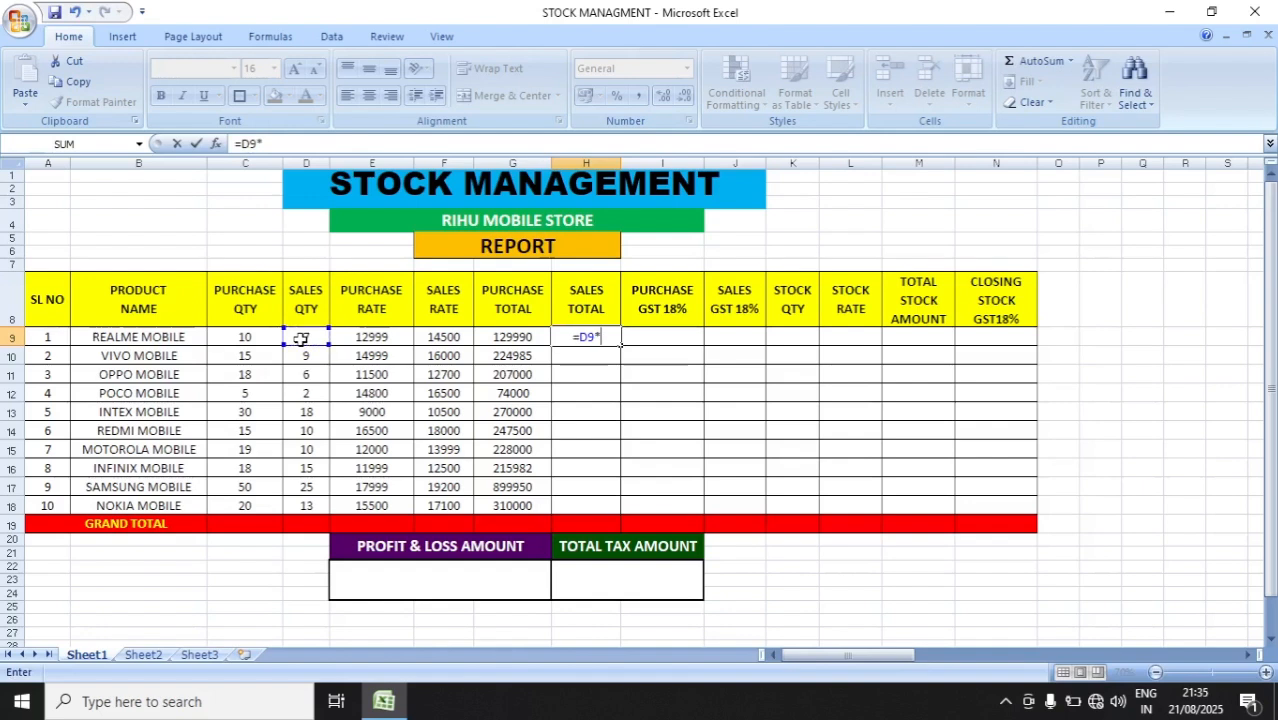
{"action": "left_click", "coordinate": [436, 337]}
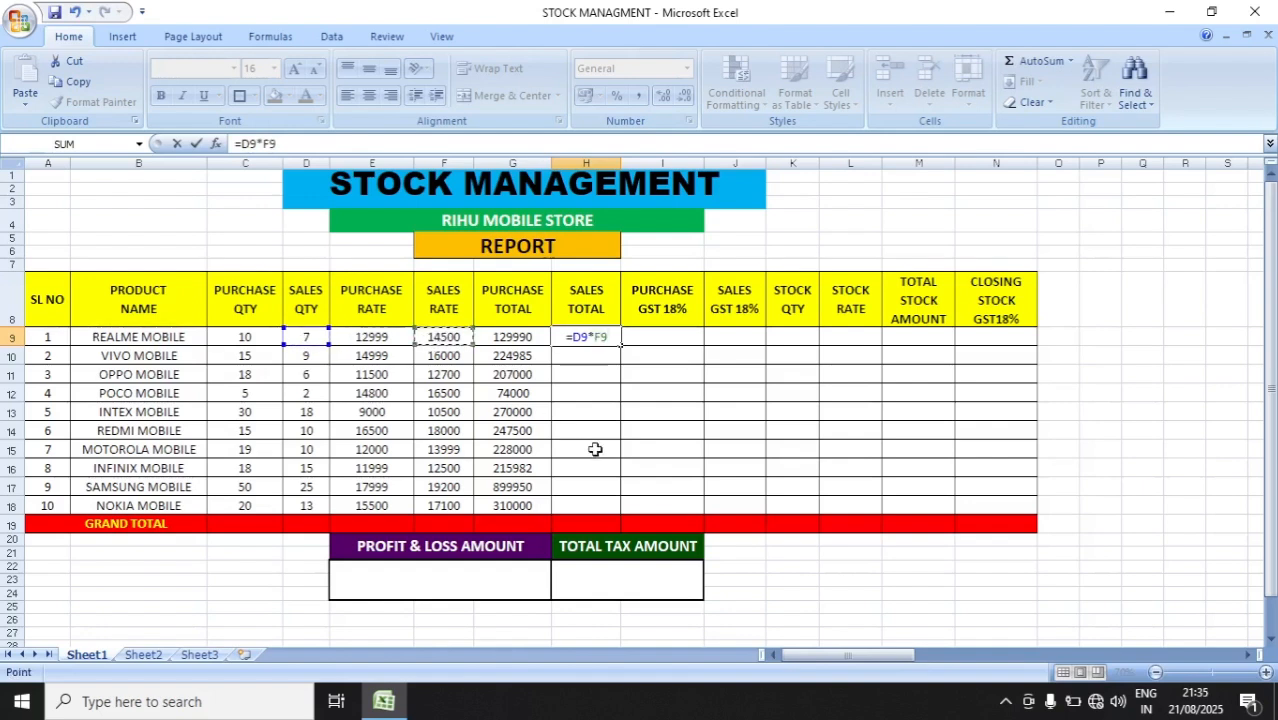
{"action": "key", "text": "Return"}
{"action": "left_click", "coordinate": [598, 337]}
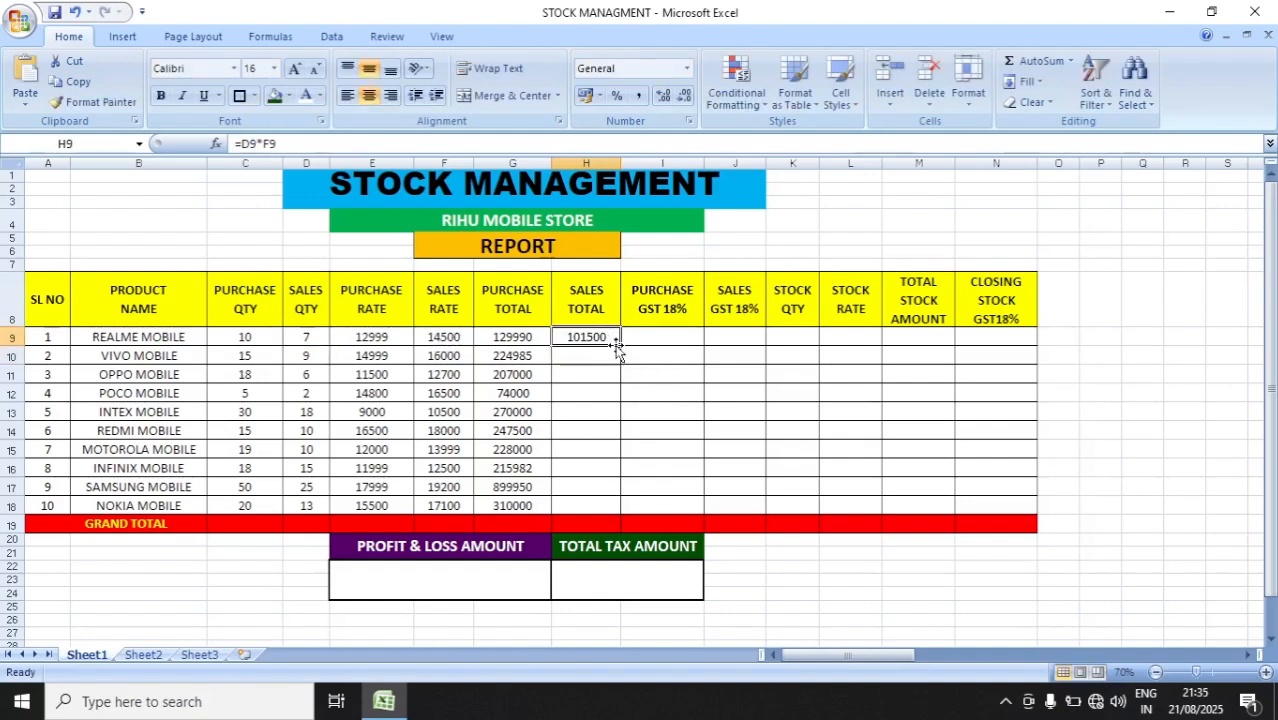
{"action": "left_click_drag", "start_coordinate": [619, 346], "coordinate": [626, 516]}
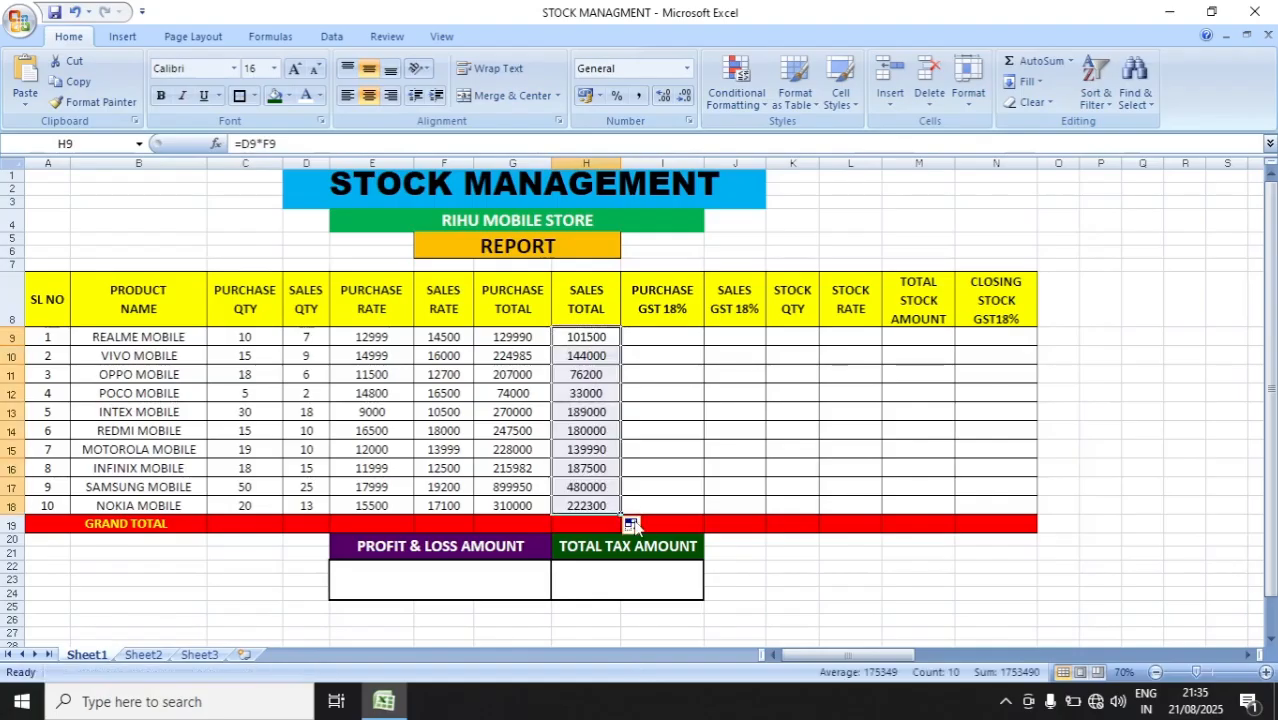
Calculate the purchase GST in I9 with =G9*18%, fill the formula down to I18, and check the copied formula in I10
{"action": "left_click", "coordinate": [665, 336]}
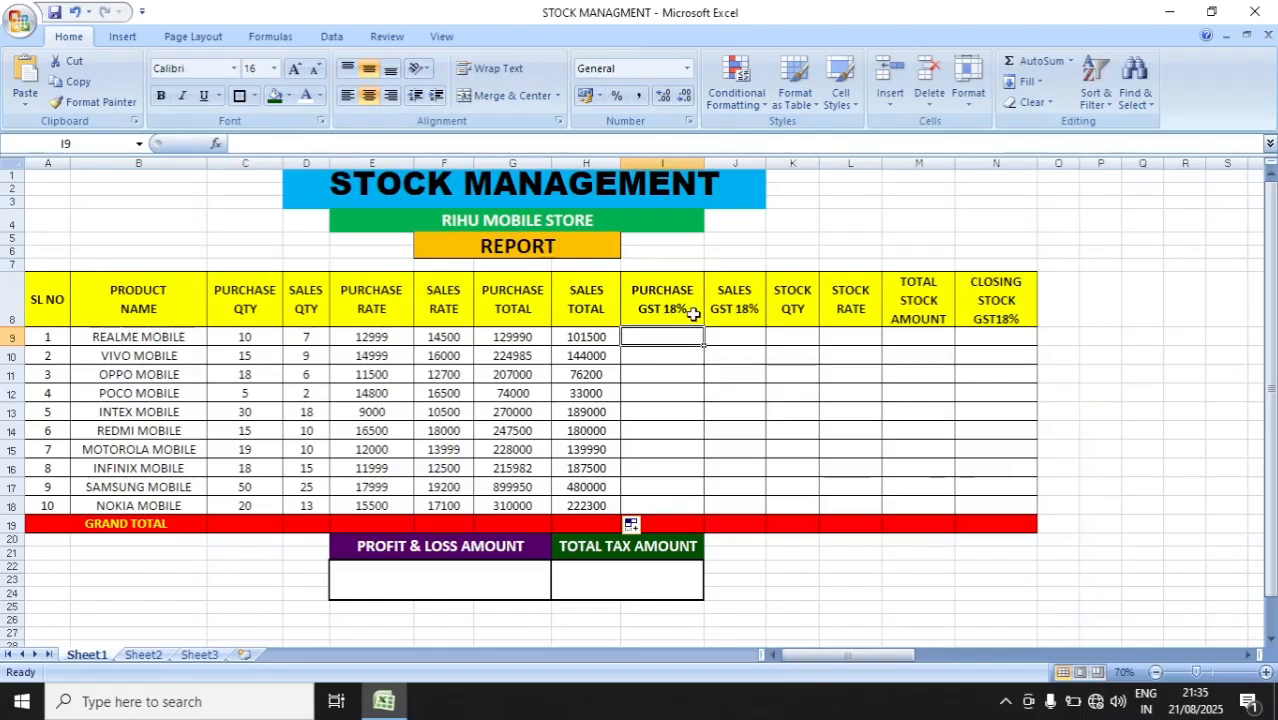
{"action": "type", "text": "="}
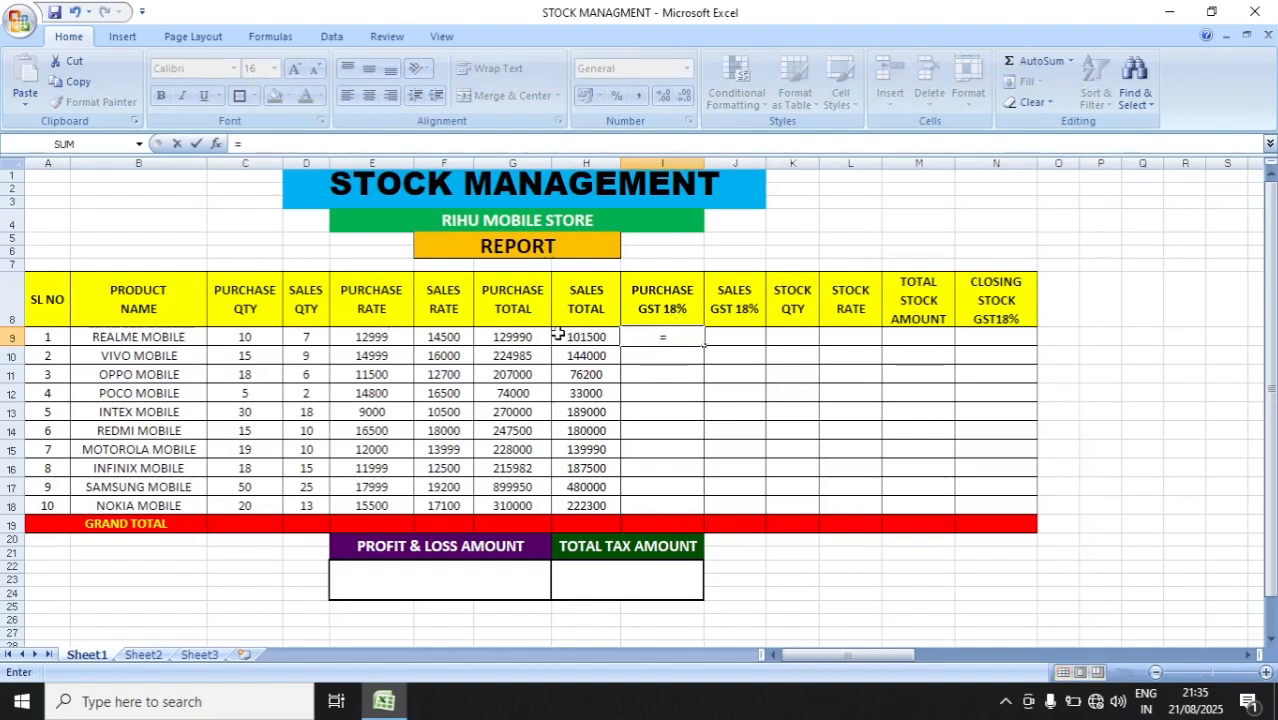
{"action": "left_click", "coordinate": [510, 337]}
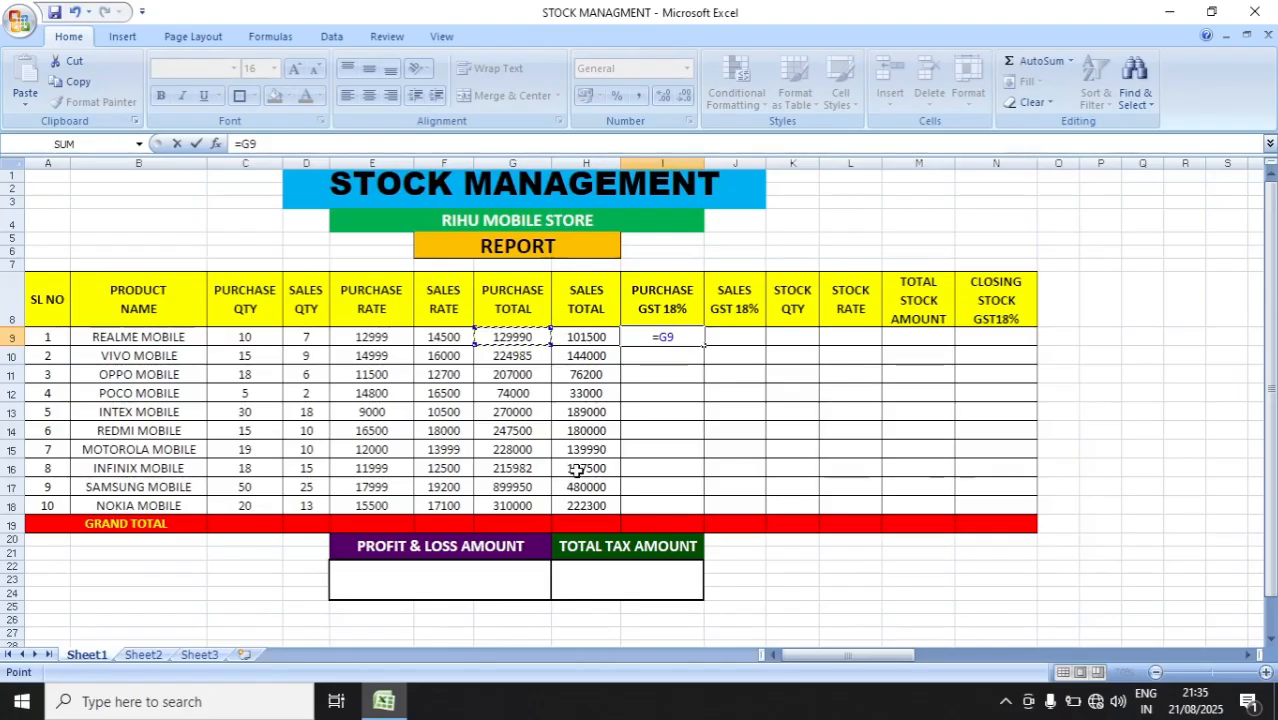
{"action": "type", "text": "*18%"}
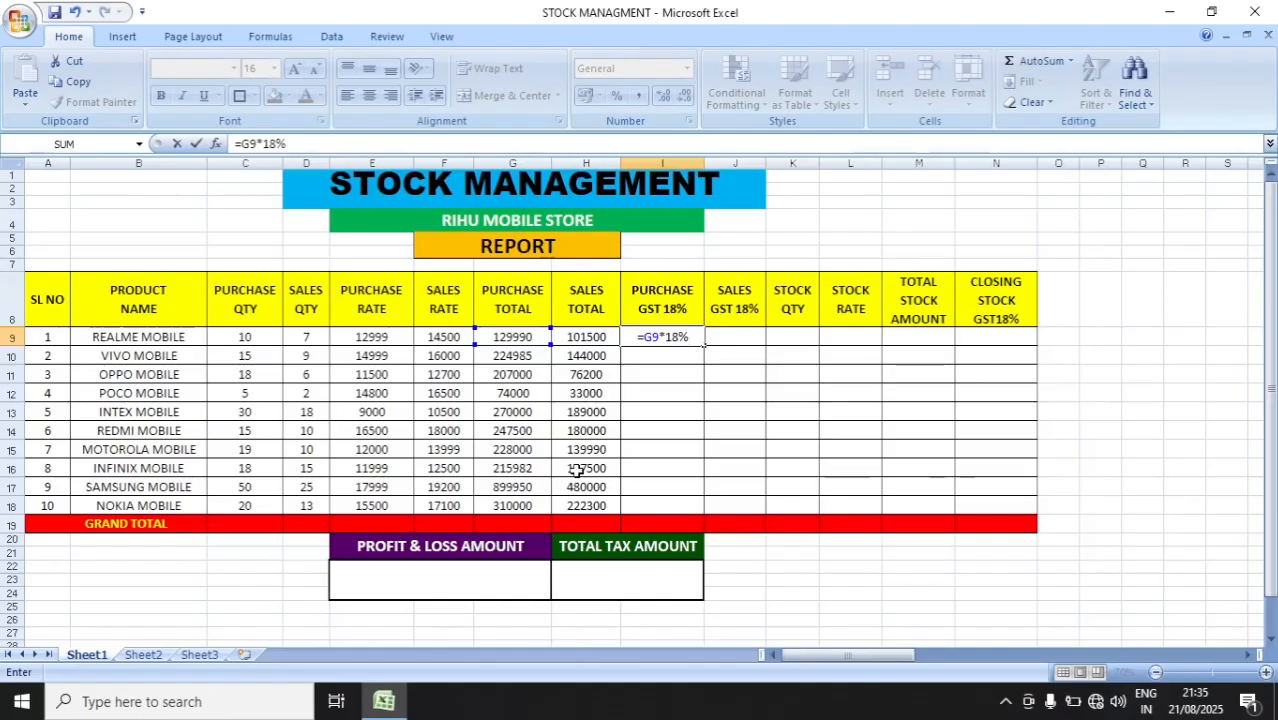
{"action": "key", "text": "Return"}
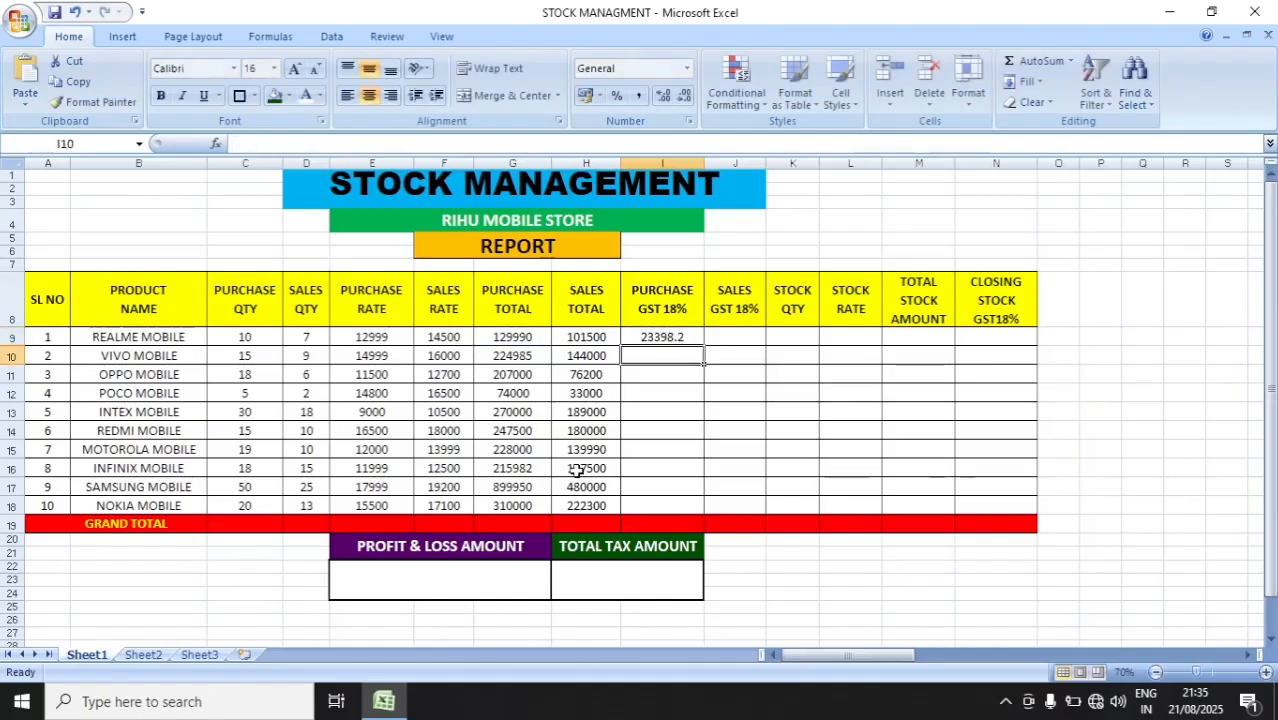
{"action": "left_click", "coordinate": [659, 337]}
{"action": "left_click_drag", "start_coordinate": [659, 337], "coordinate": [670, 500]}
{"action": "key", "text": "ctrl+d"}
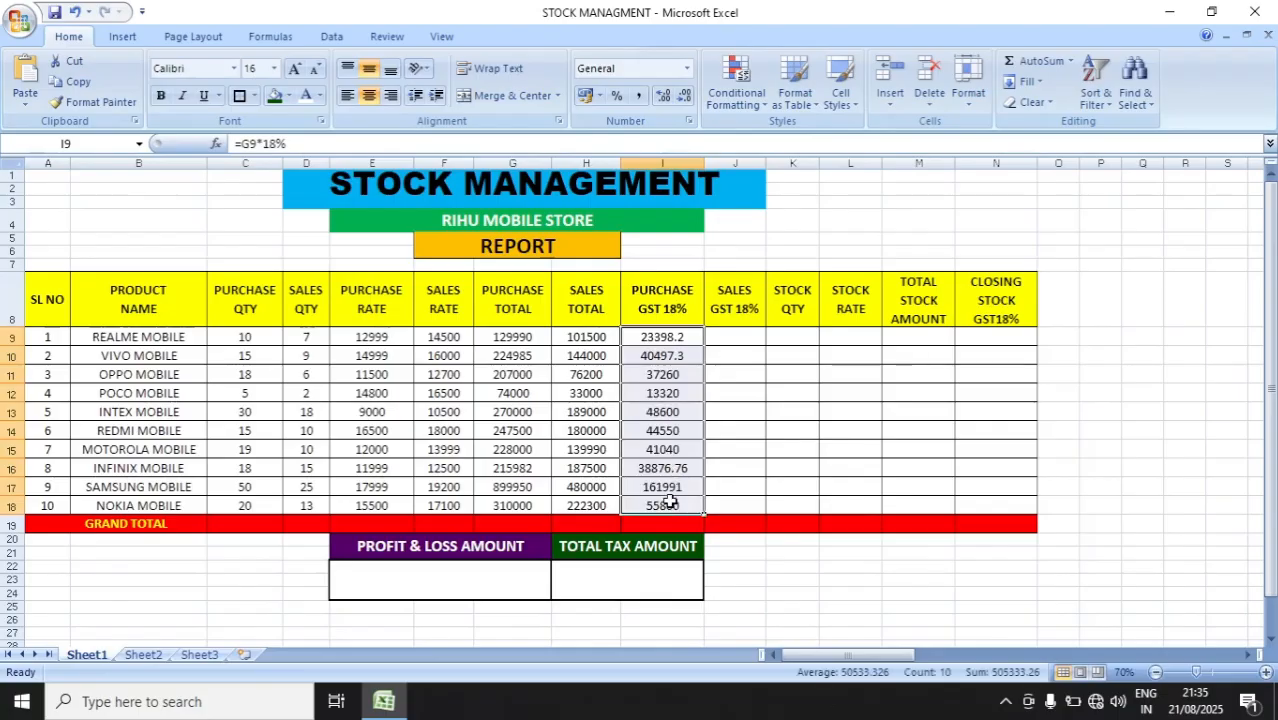
{"action": "double_click", "coordinate": [657, 356]}
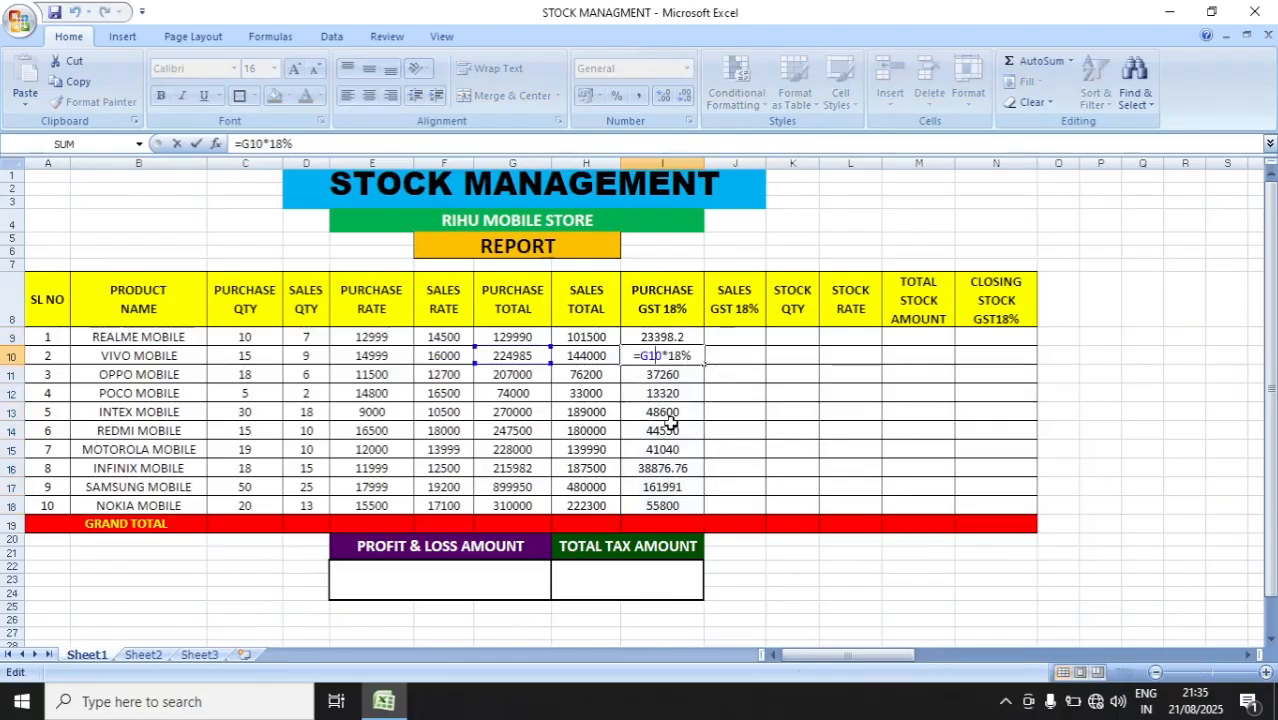
{"action": "key", "text": "Return"}
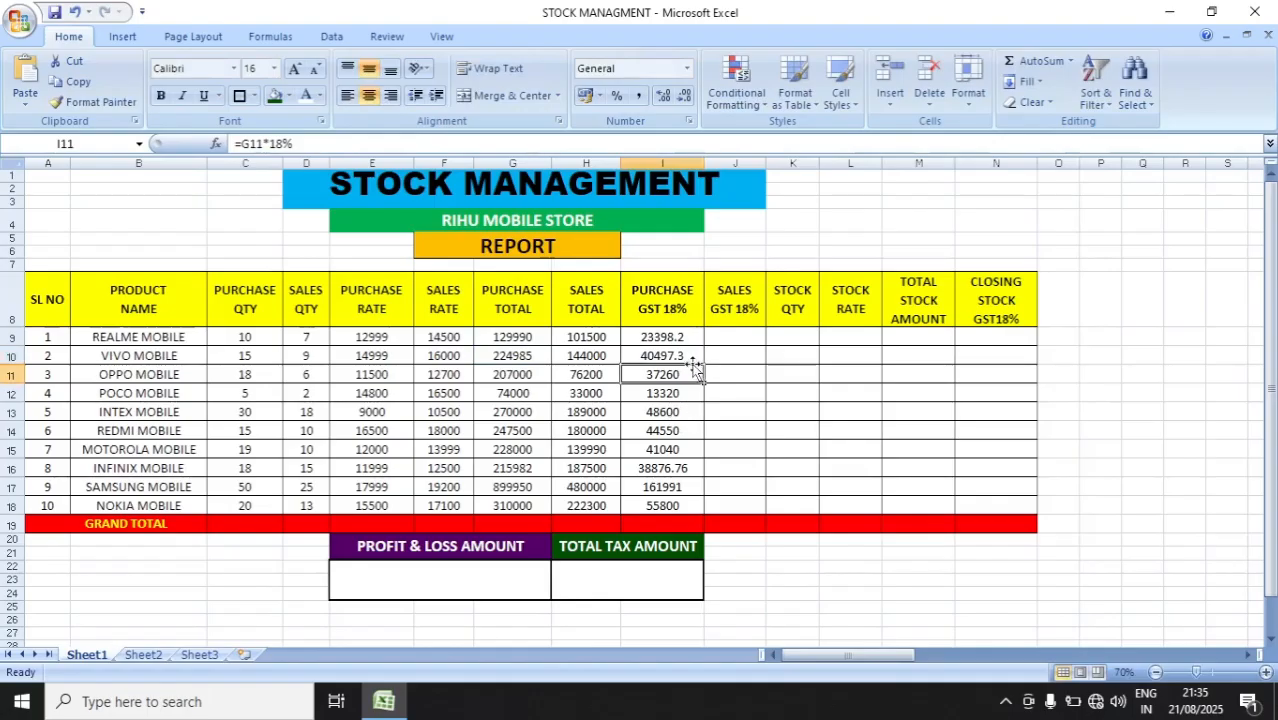
{"action": "left_click", "coordinate": [692, 353]}
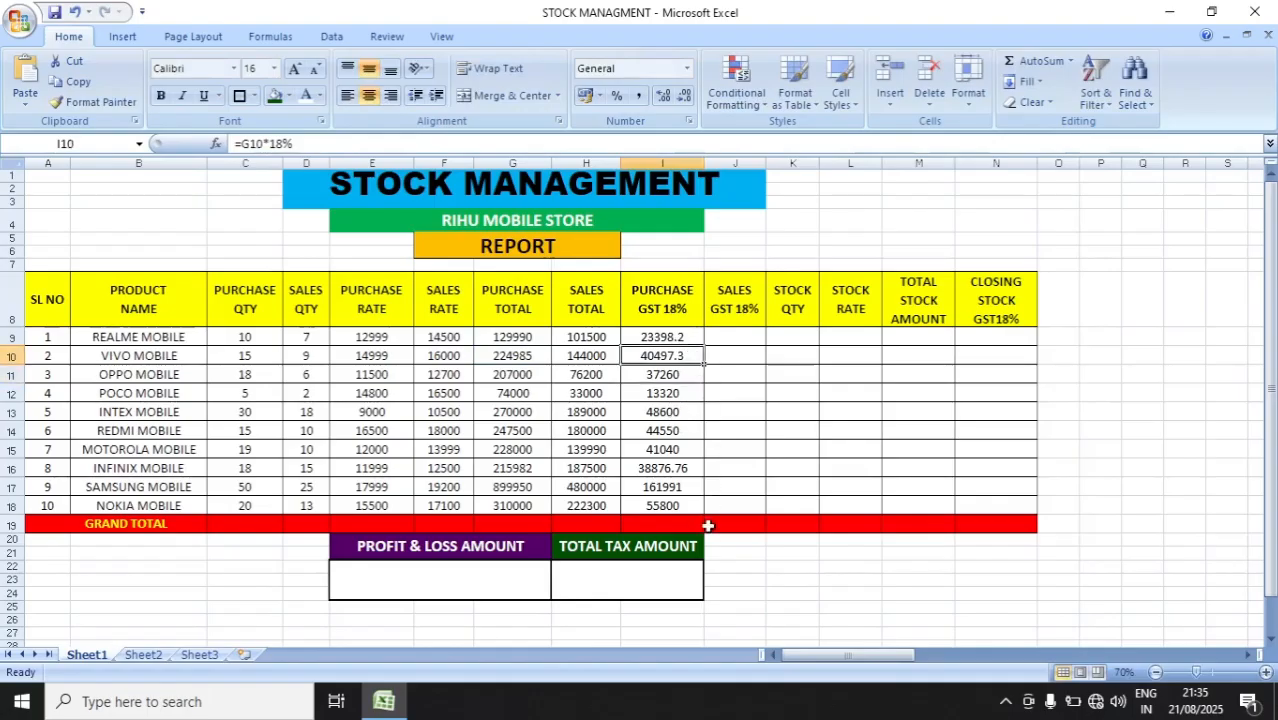
Calculate the sales GST in J9 with =H9*18% and fill the formula down to J18
{"action": "left_click", "coordinate": [742, 336]}
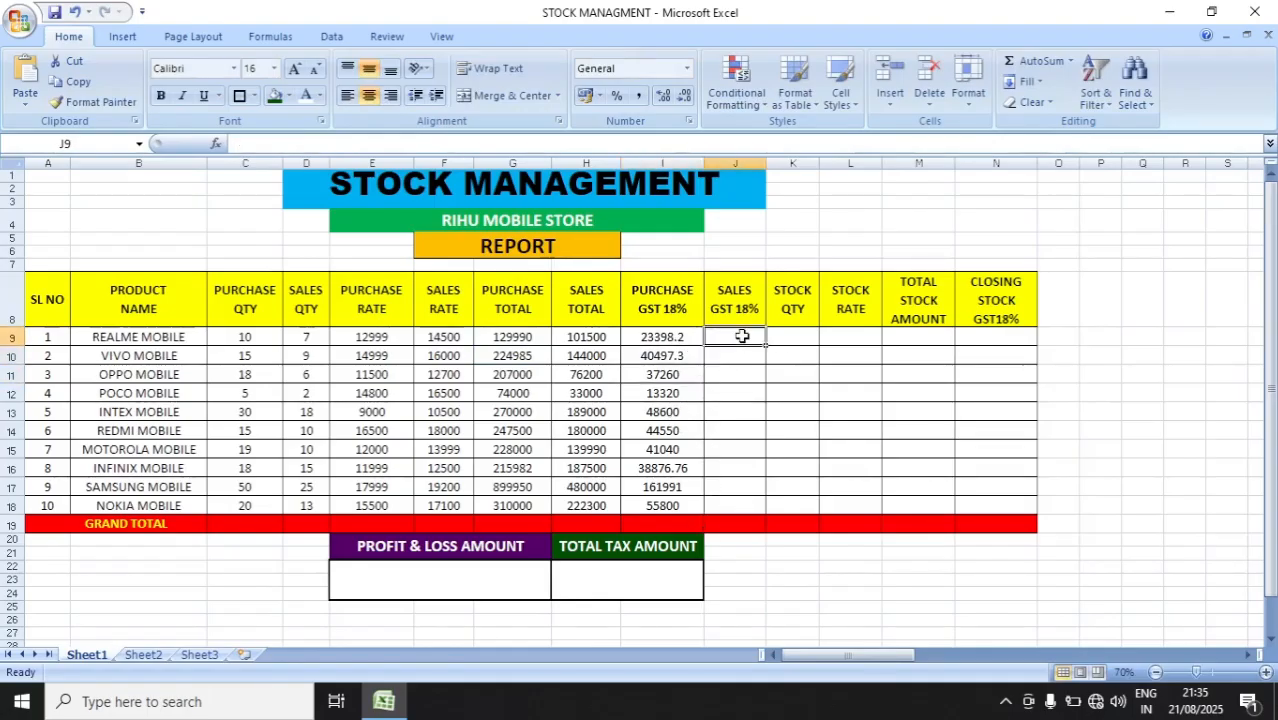
{"action": "type", "text": "="}
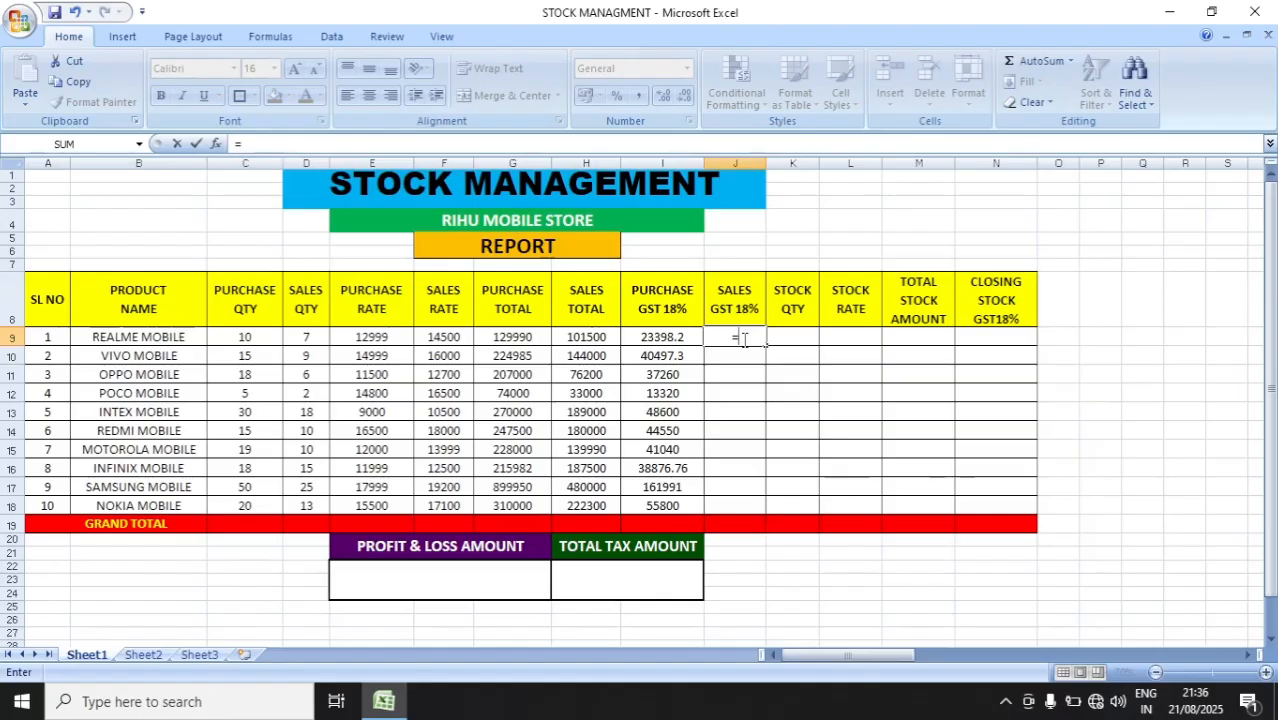
{"action": "left_click", "coordinate": [590, 343]}
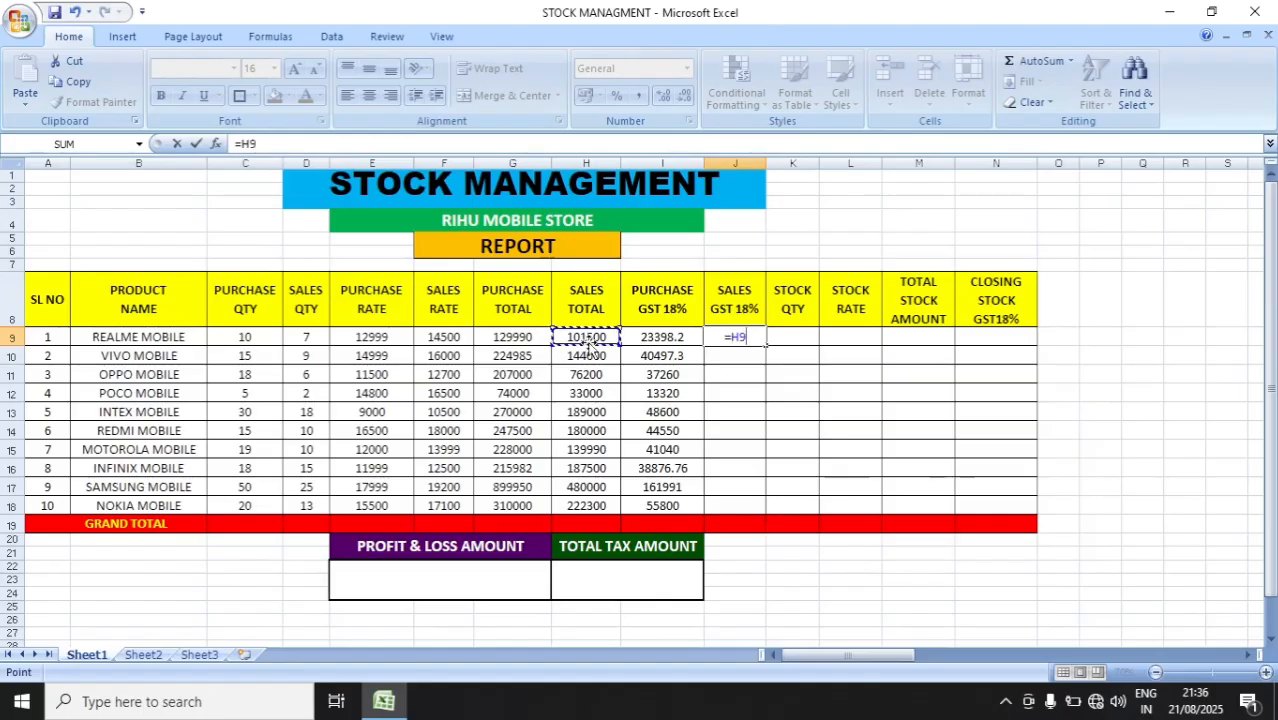
{"action": "type", "text": "*"}
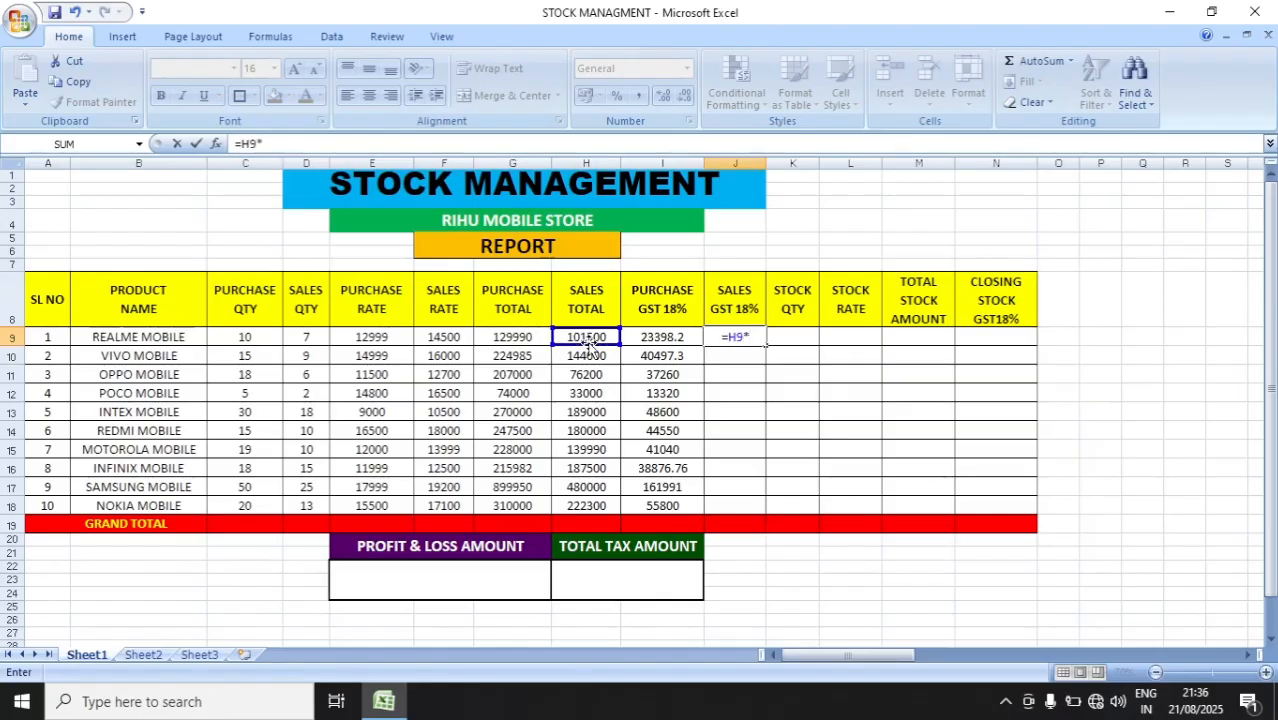
{"action": "type", "text": "18"}
{"action": "key", "text": "Return"}
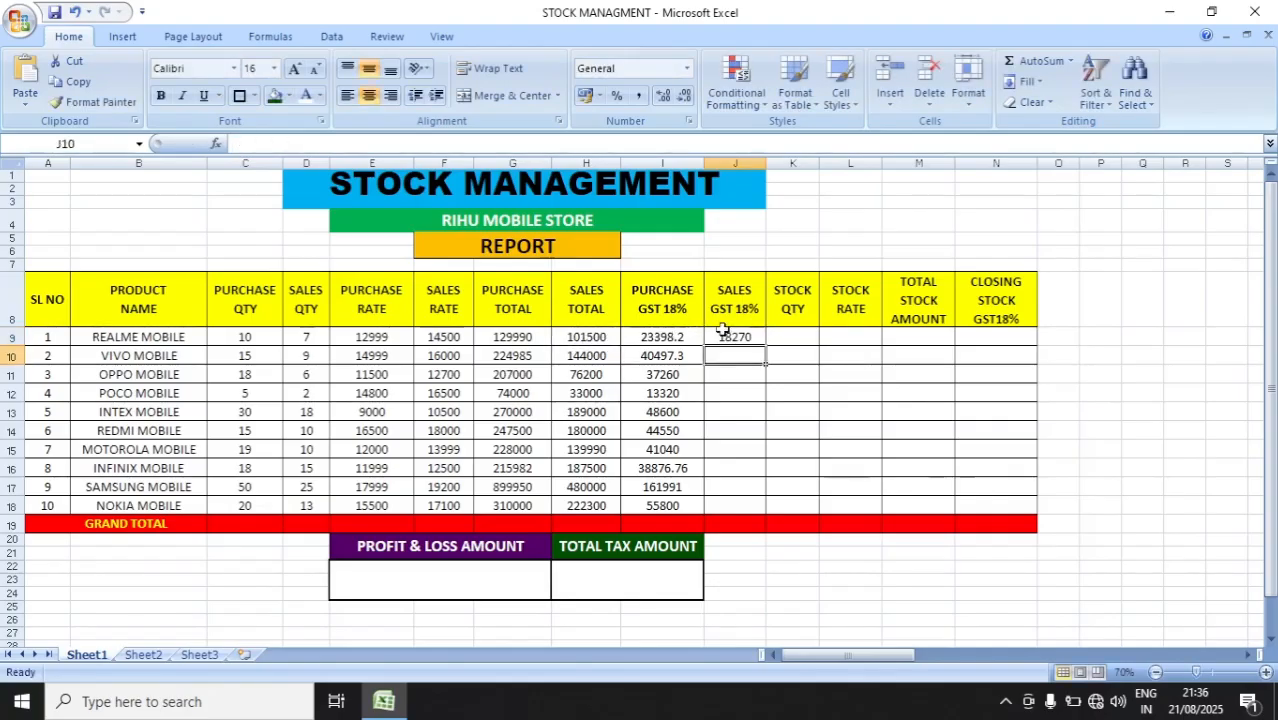
{"action": "left_click_drag", "start_coordinate": [724, 334], "coordinate": [755, 497]}
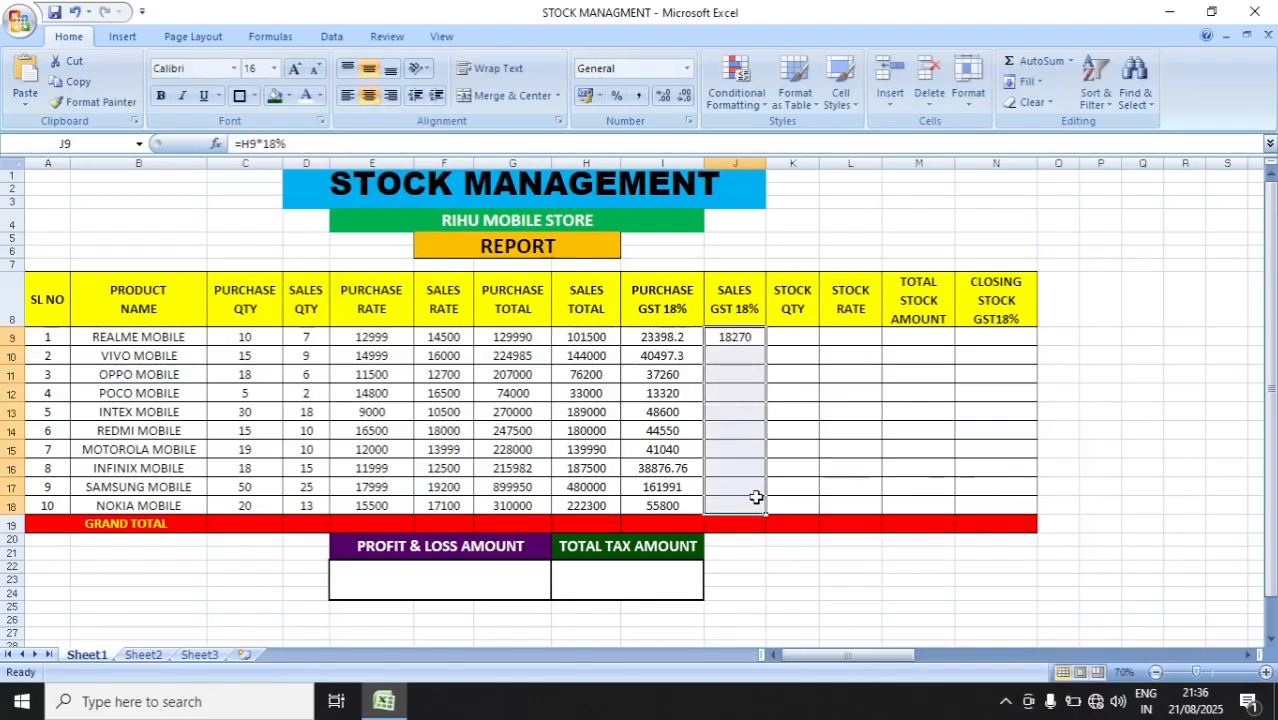
{"action": "key", "text": "ctrl+d"}
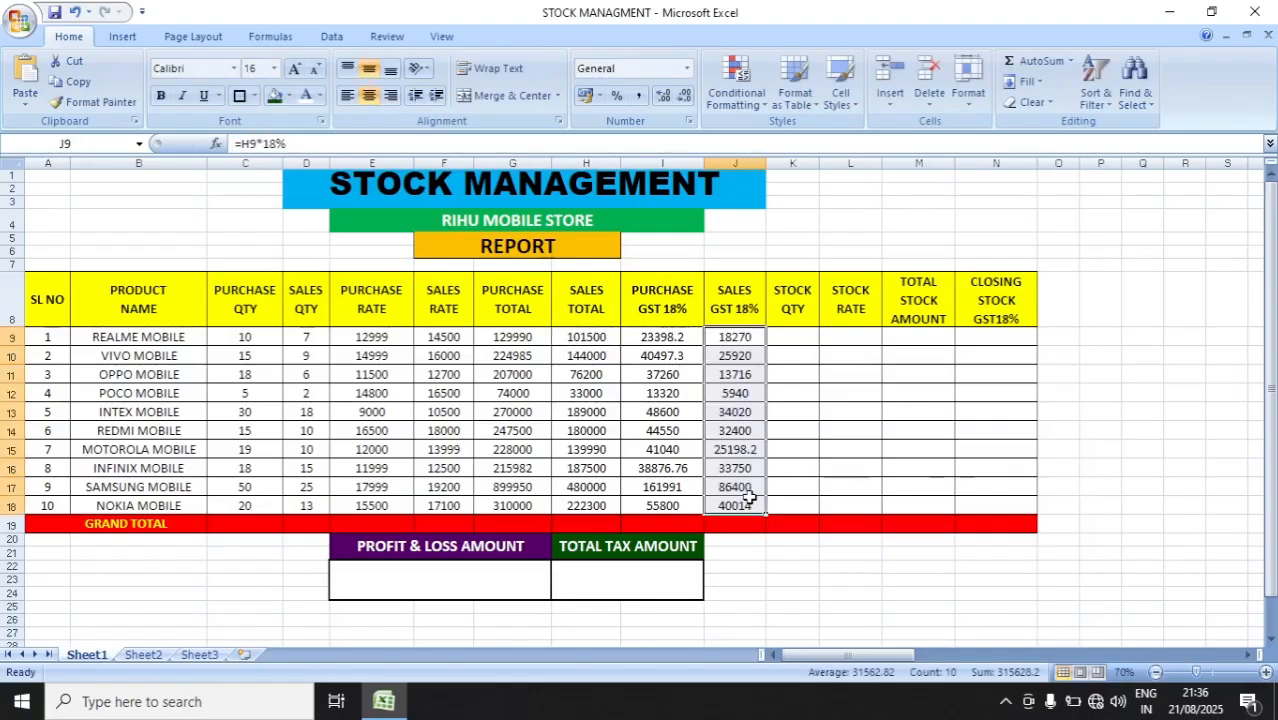
Calculate the stock quantity in K9 with =C9-D9 and fill the formula down to K18
{"action": "left_click", "coordinate": [802, 338]}
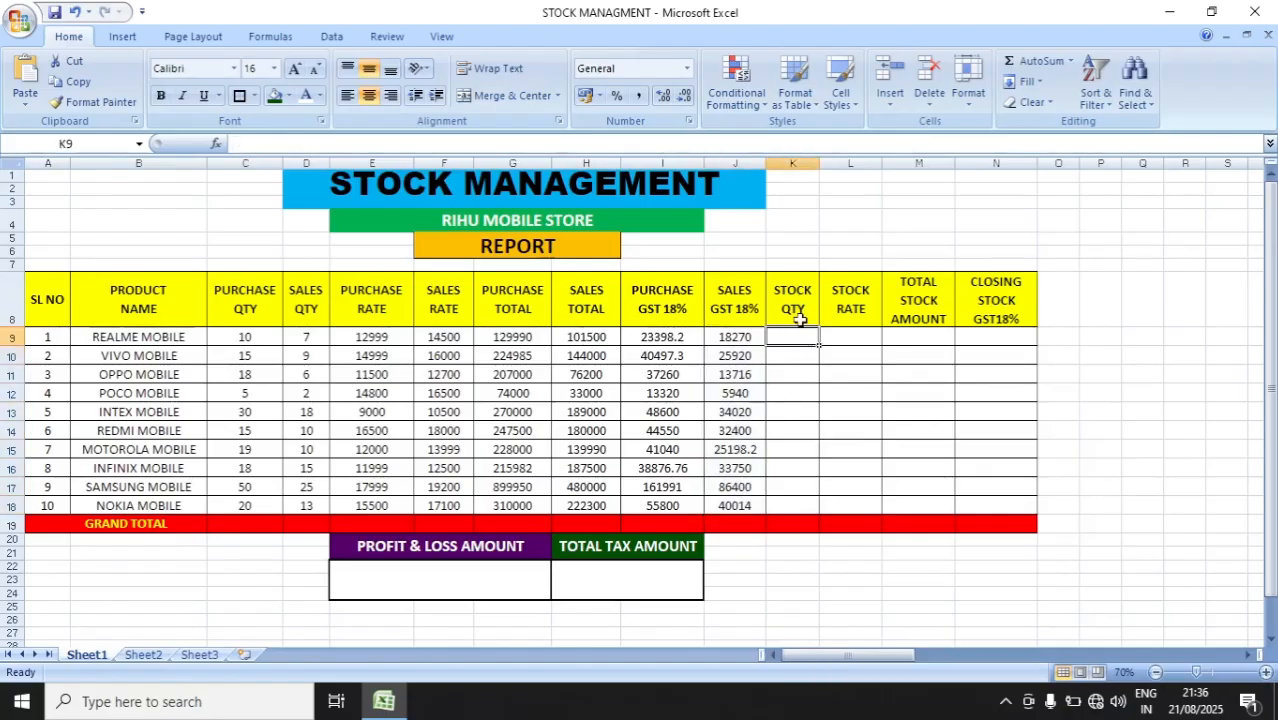
{"action": "left_click", "coordinate": [255, 340]}
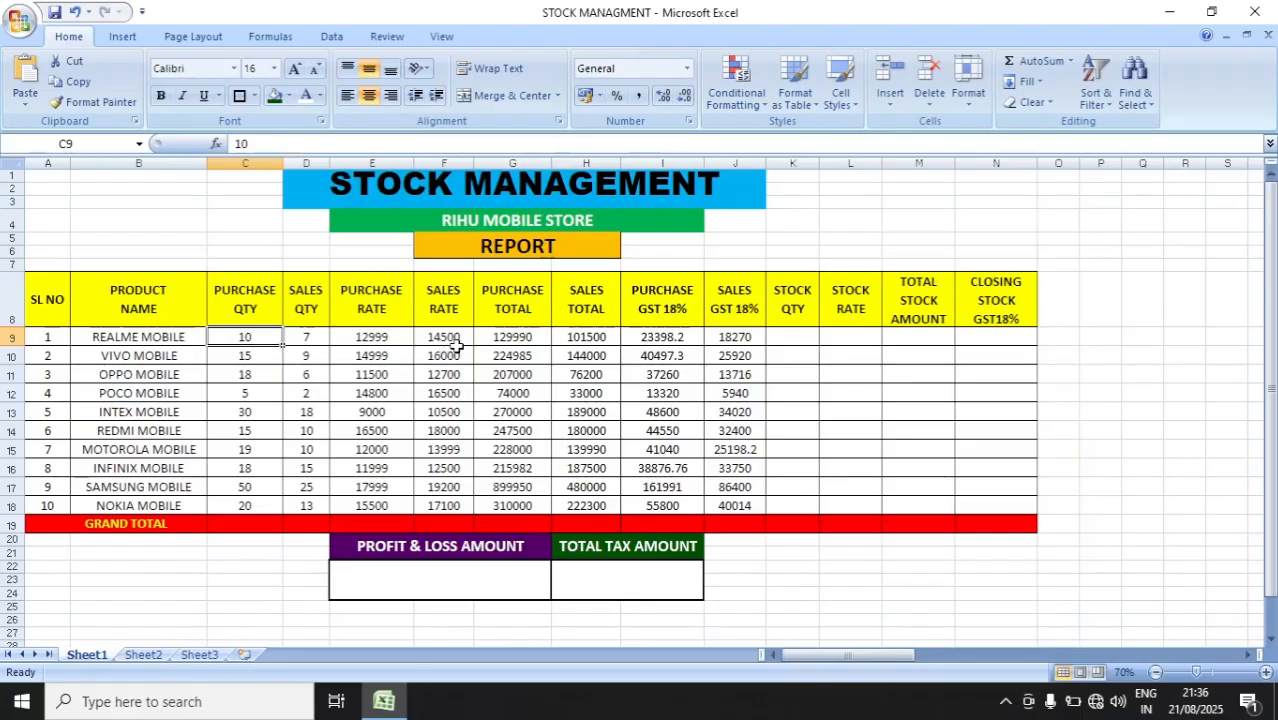
{"action": "left_click", "coordinate": [308, 339]}
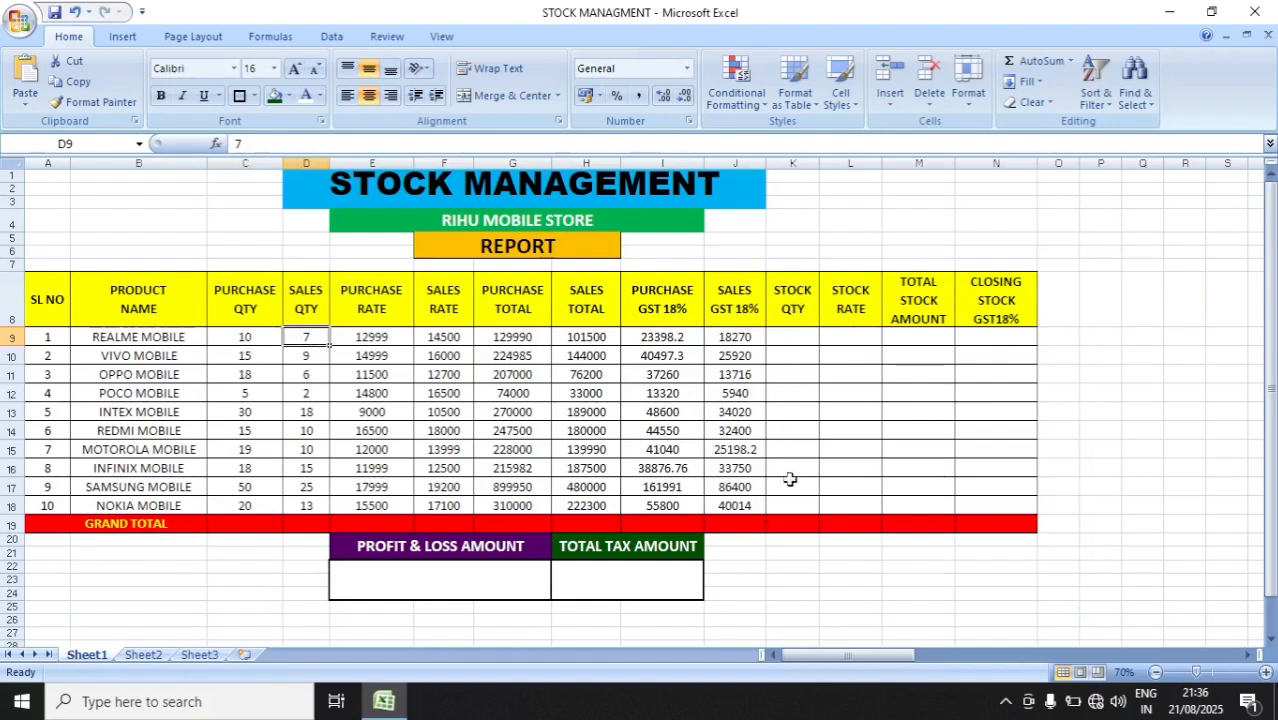
{"action": "left_click", "coordinate": [800, 337]}
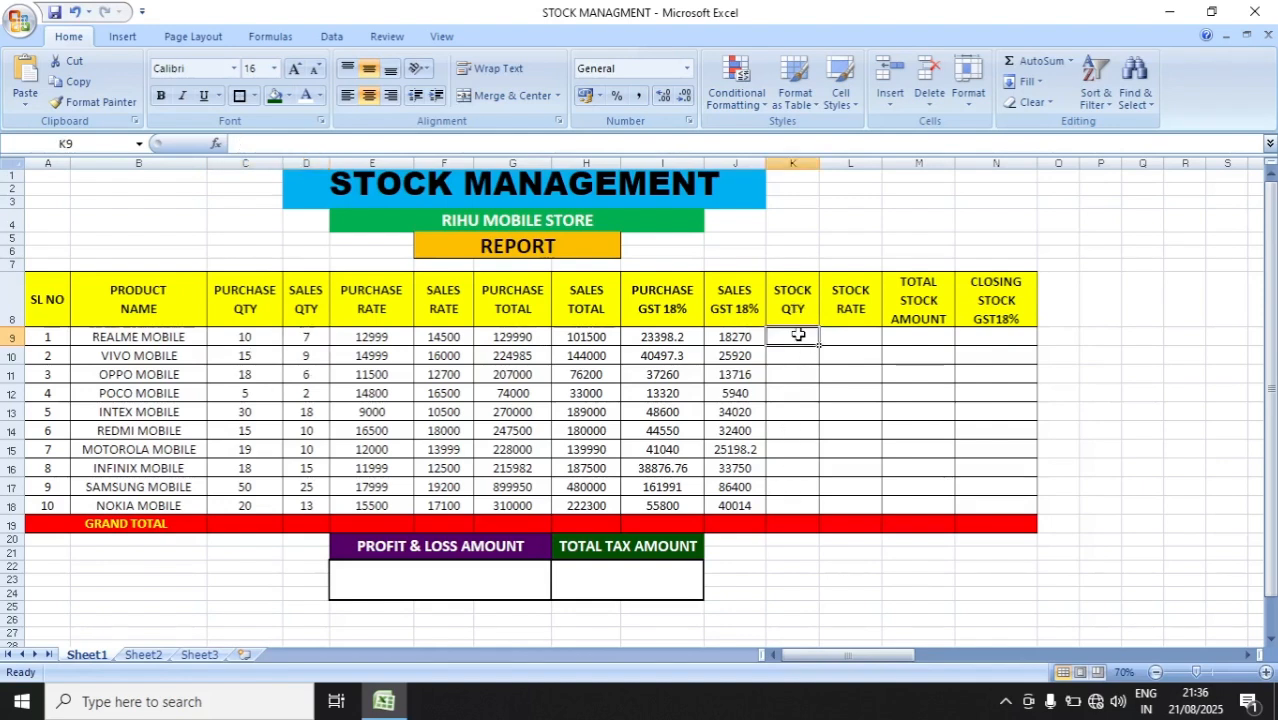
{"action": "type", "text": "="}
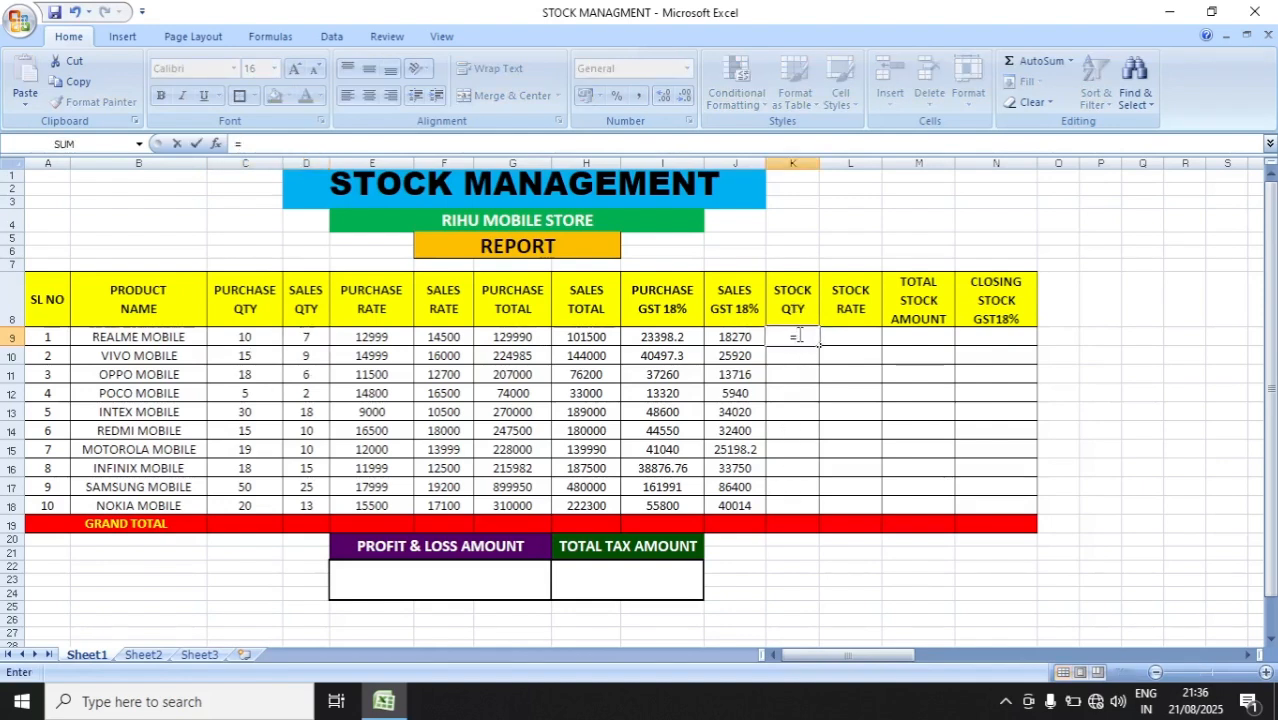
{"action": "left_click", "coordinate": [248, 340]}
{"action": "type", "text": "-"}
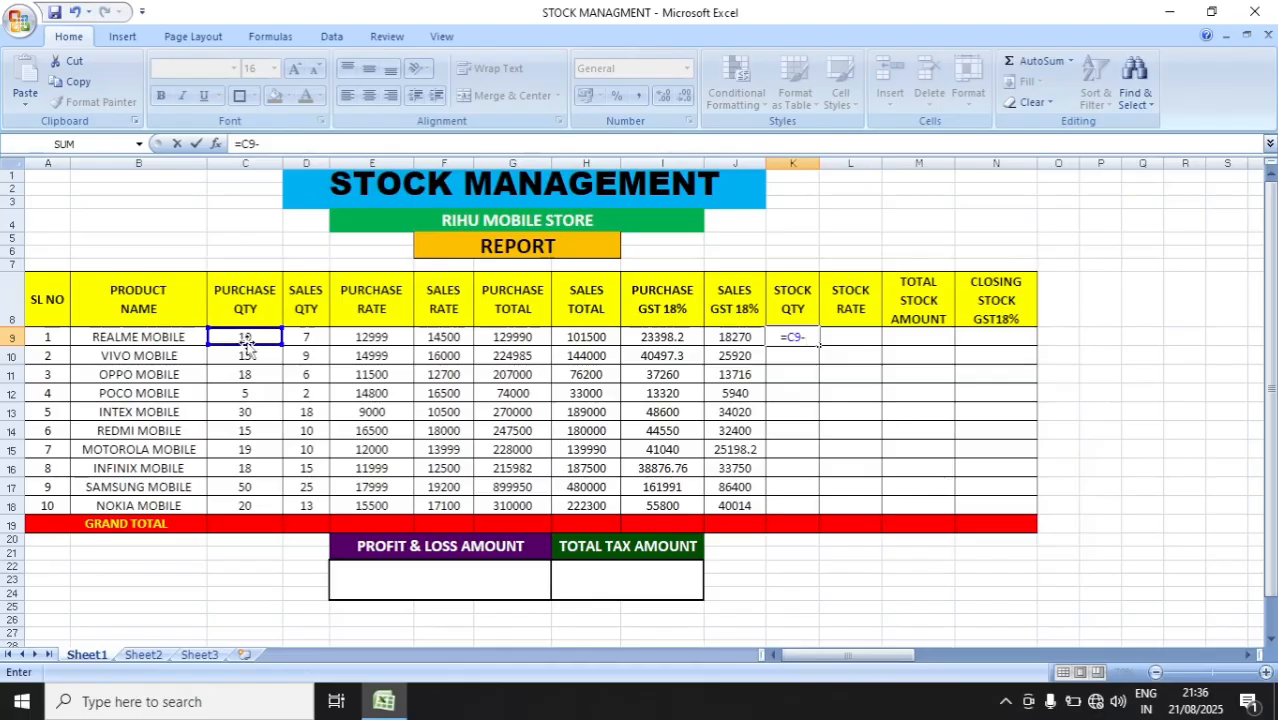
{"action": "left_click", "coordinate": [309, 338]}
{"action": "key", "text": "Return"}
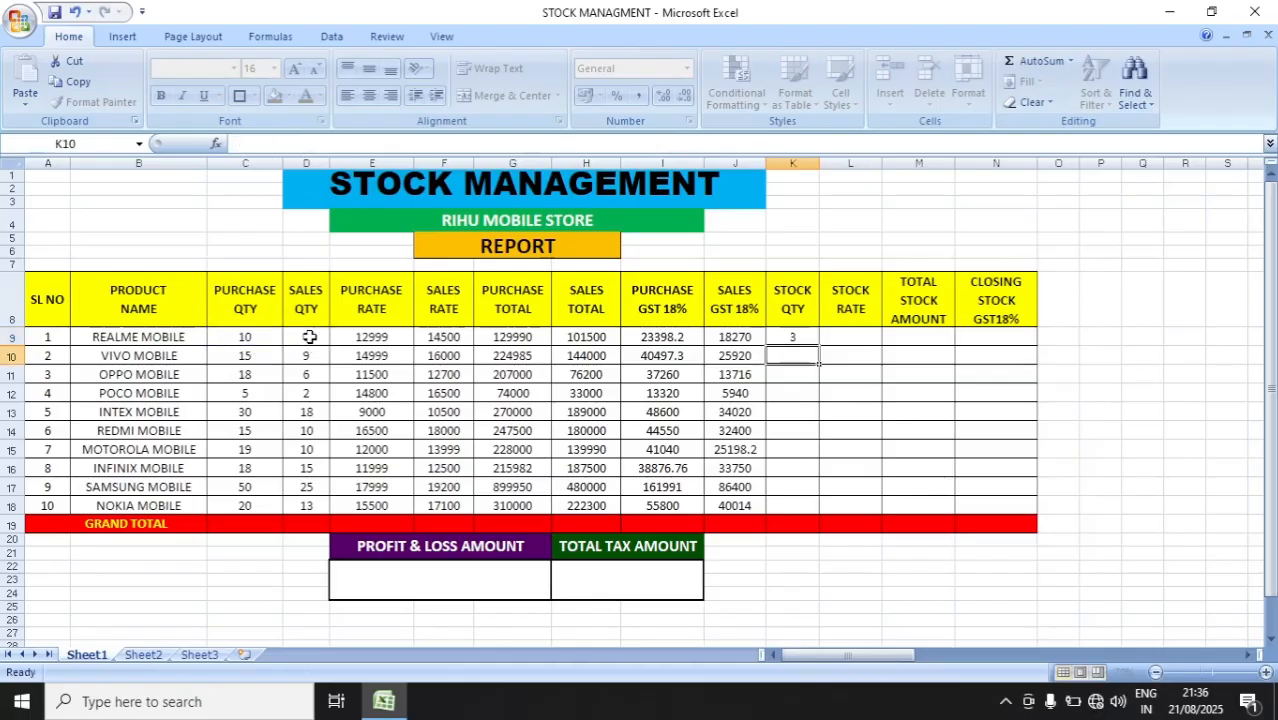
{"action": "left_click", "coordinate": [803, 337]}
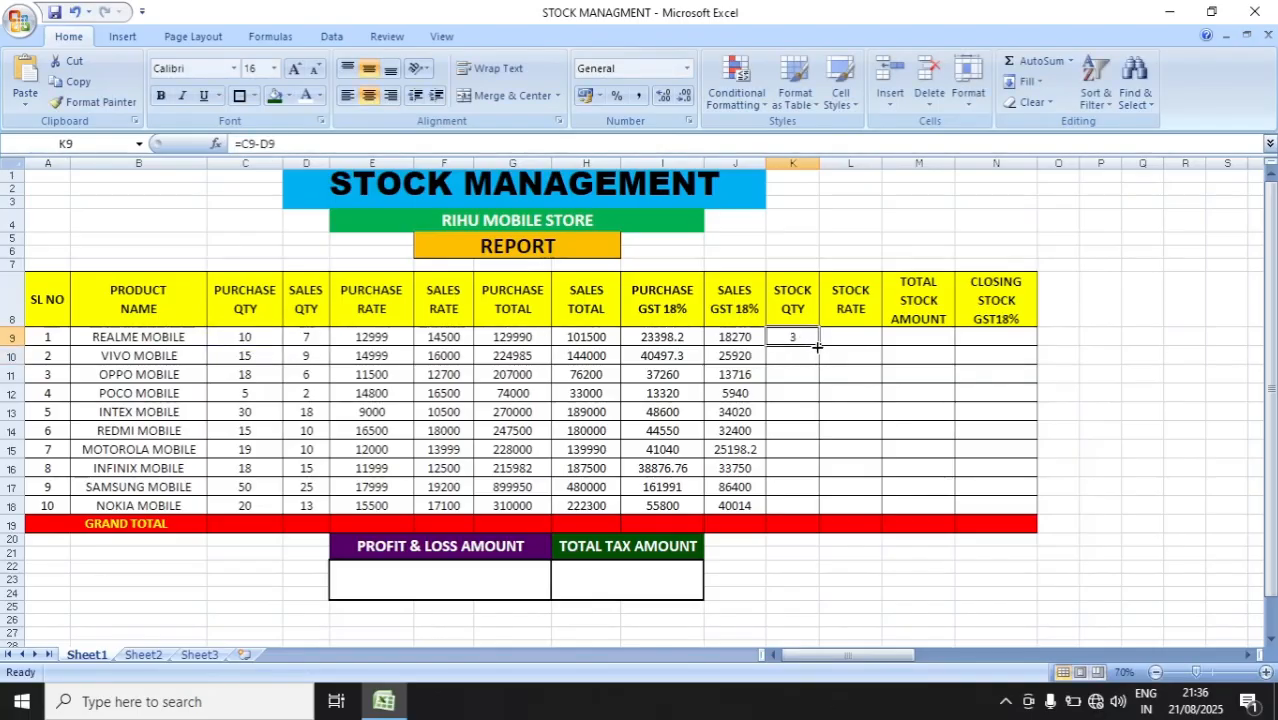
{"action": "left_click_drag", "start_coordinate": [800, 337], "coordinate": [800, 501]}
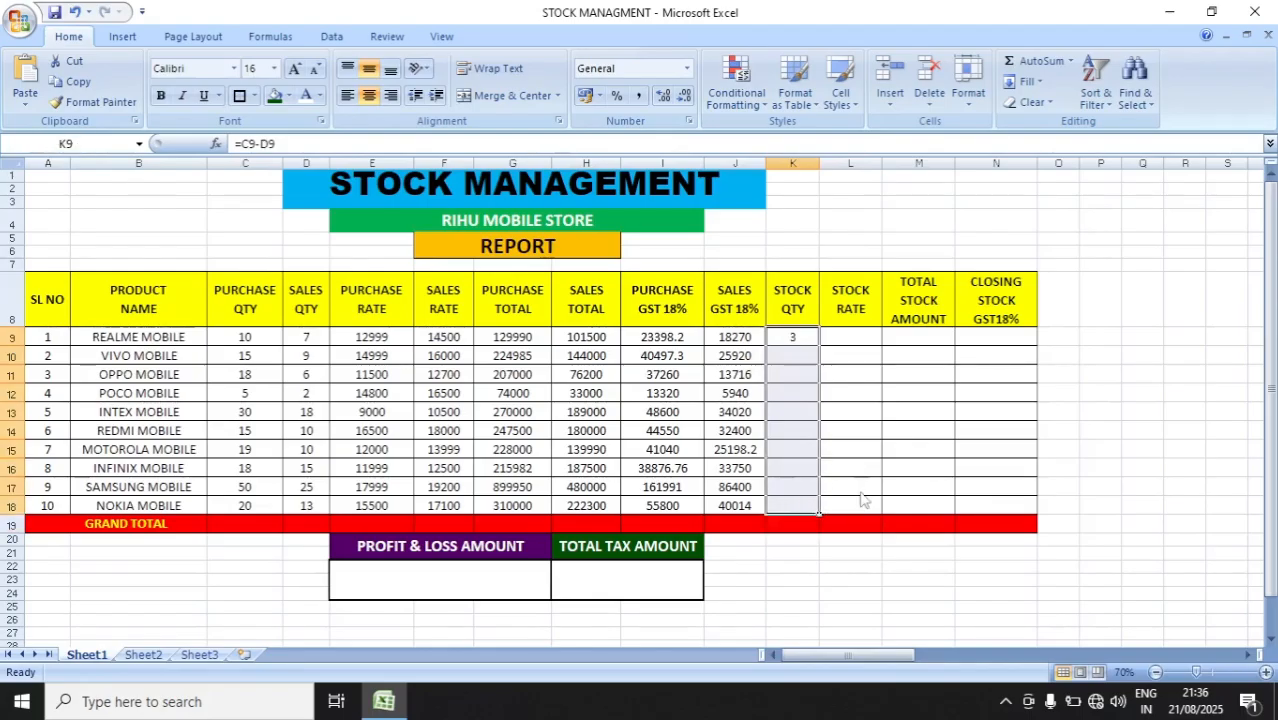
Copy the purchase rates from E9:E18 into the stock rate column, L9:L18
{"action": "left_click", "coordinate": [859, 339]}
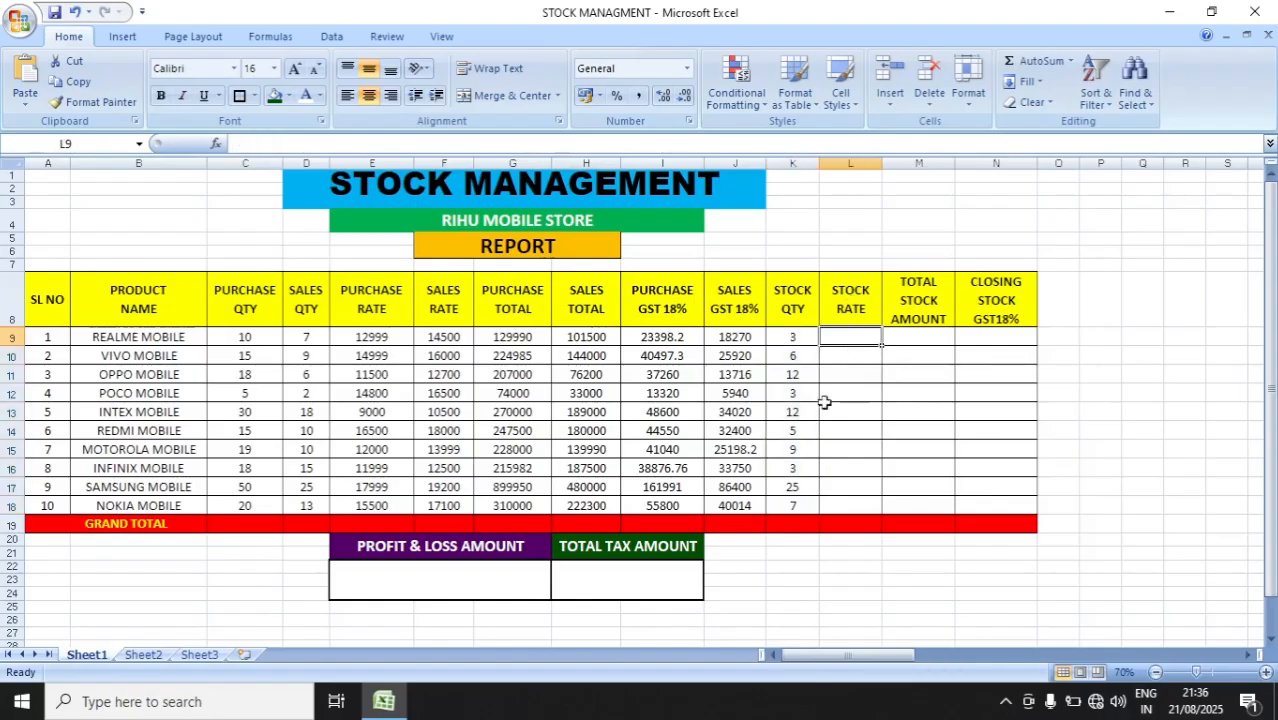
{"action": "left_click_drag", "start_coordinate": [252, 340], "coordinate": [262, 487]}
{"action": "left_click_drag", "start_coordinate": [800, 337], "coordinate": [847, 500]}
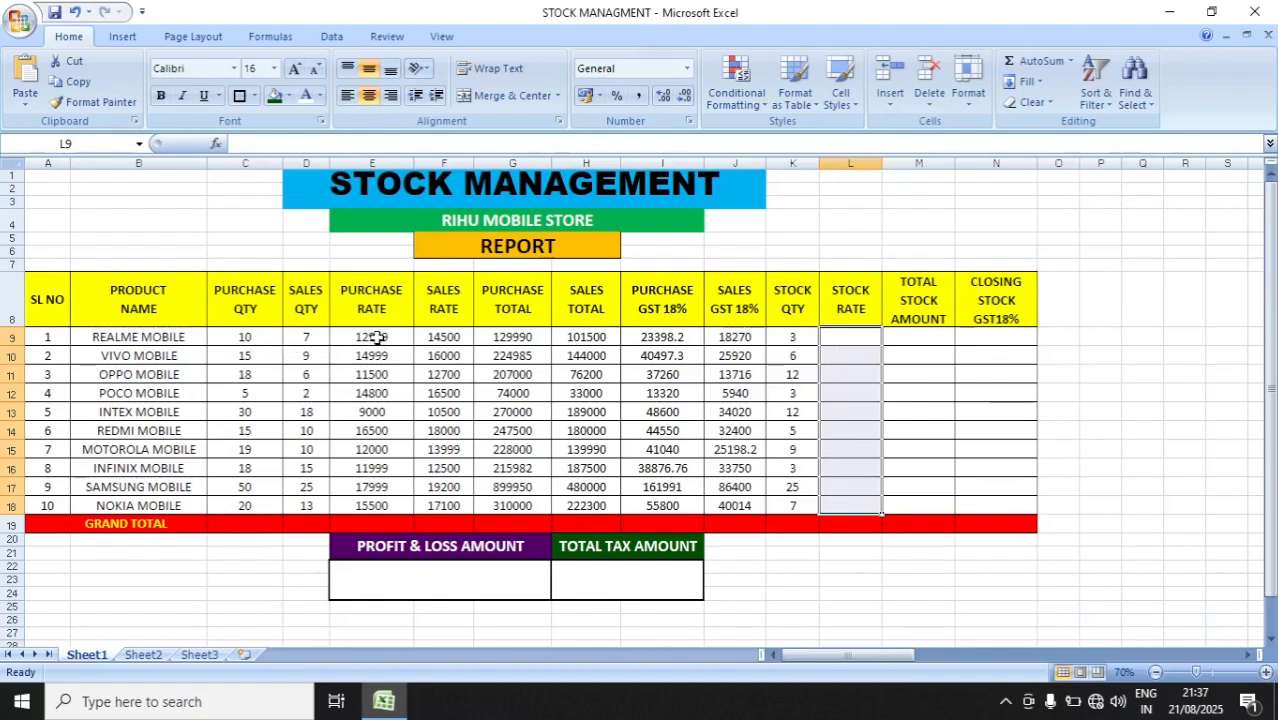
{"action": "left_click_drag", "start_coordinate": [374, 337], "coordinate": [382, 510]}
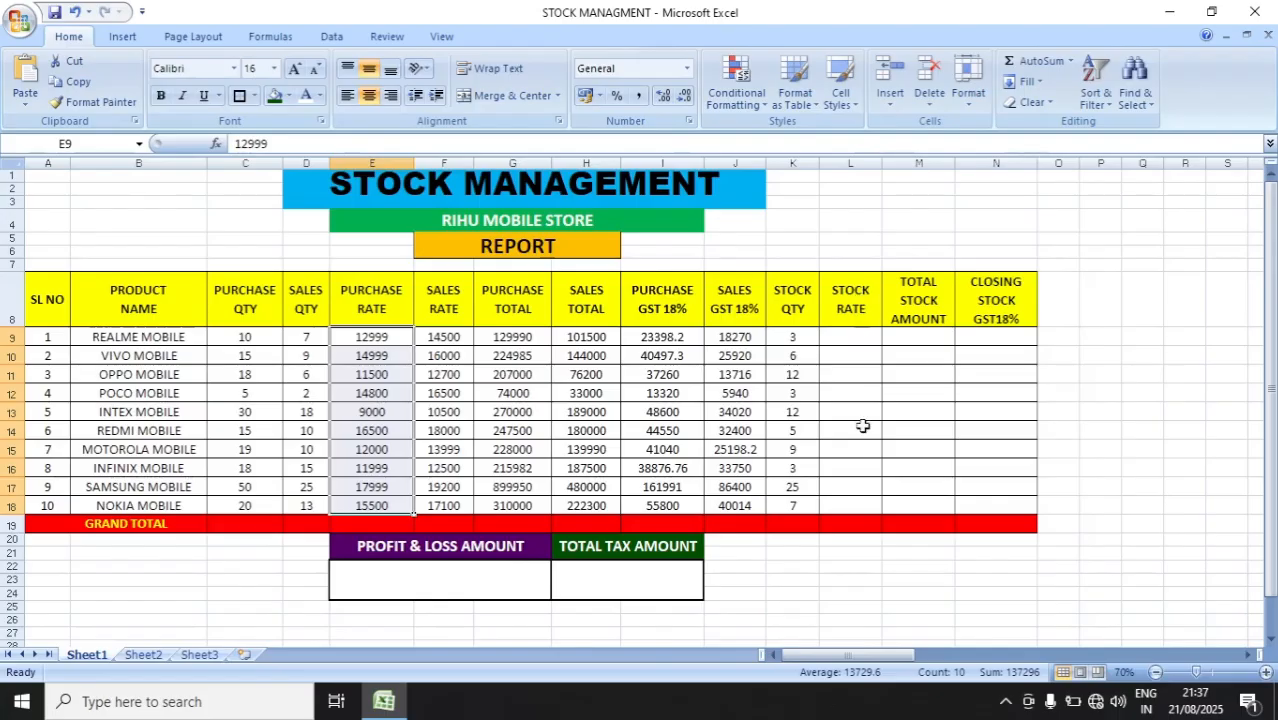
{"action": "key", "text": "ctrl+c"}
{"action": "left_click", "coordinate": [850, 339]}
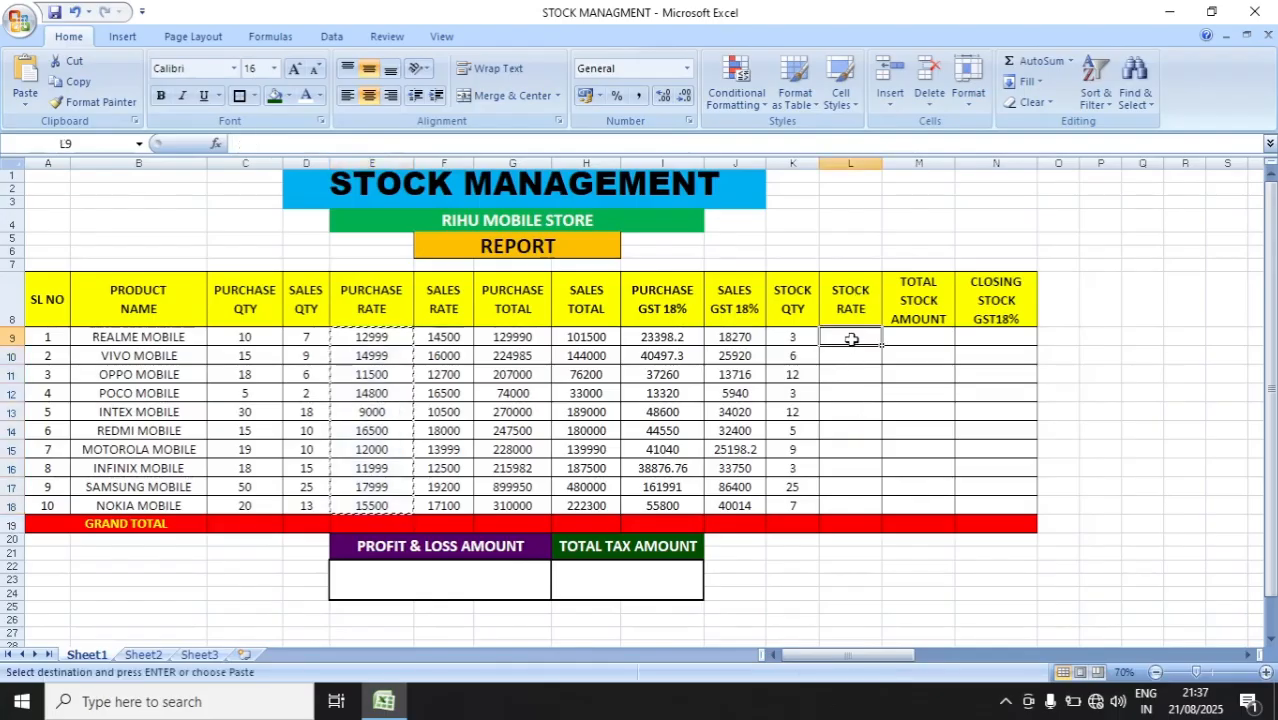
{"action": "key", "text": "ctrl+v"}
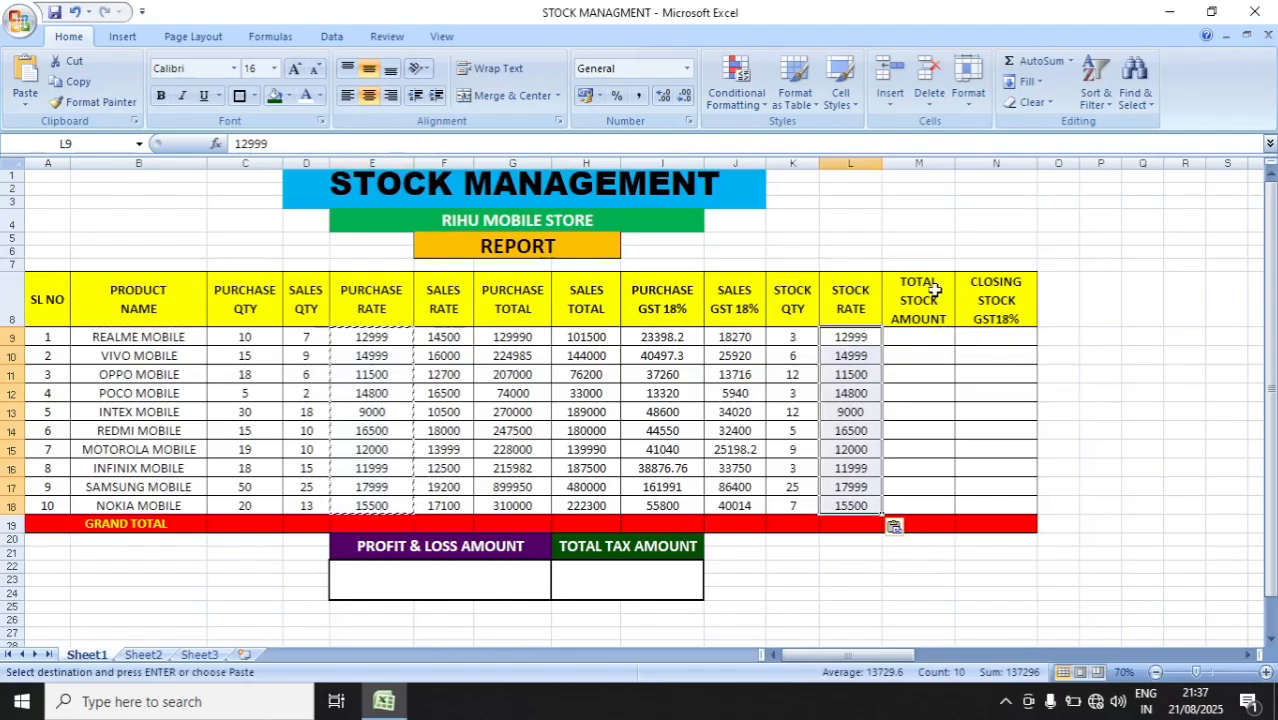
Calculate the total stock amount in M9 with =K9*L9 and fill the formula down to M18
{"action": "left_click", "coordinate": [908, 340]}
{"action": "type", "text": "="}
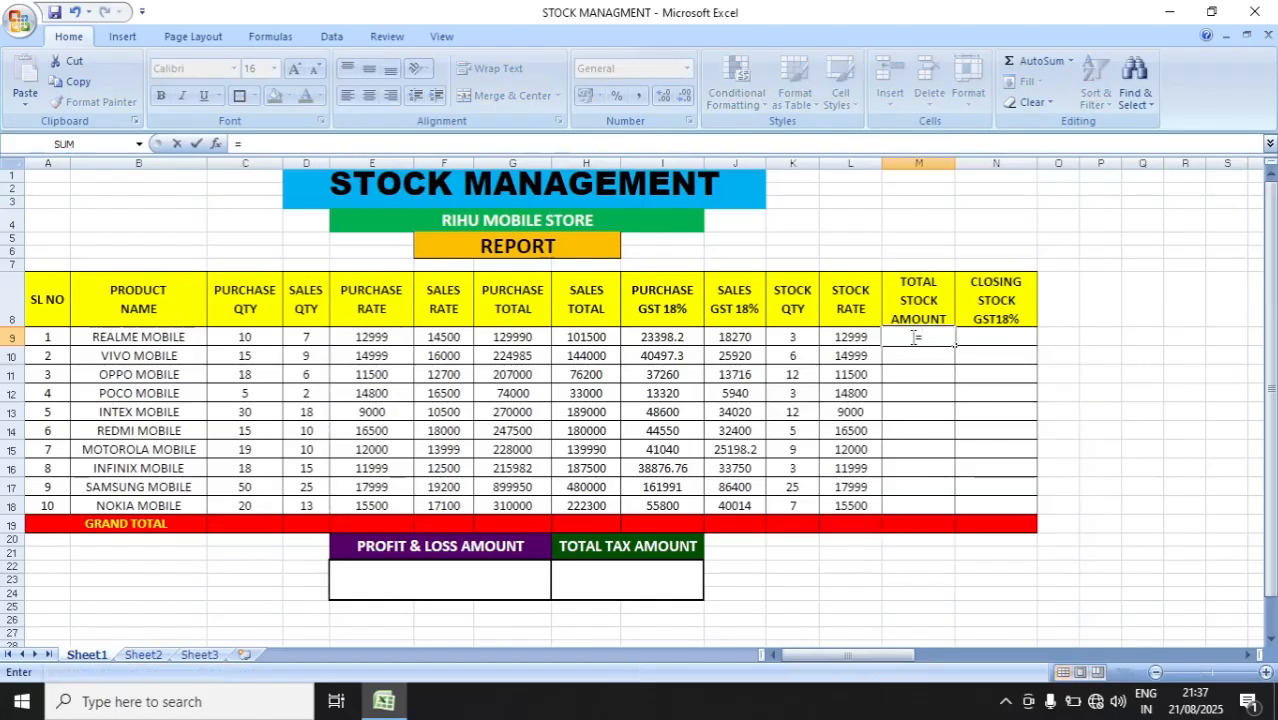
{"action": "left_click", "coordinate": [798, 339]}
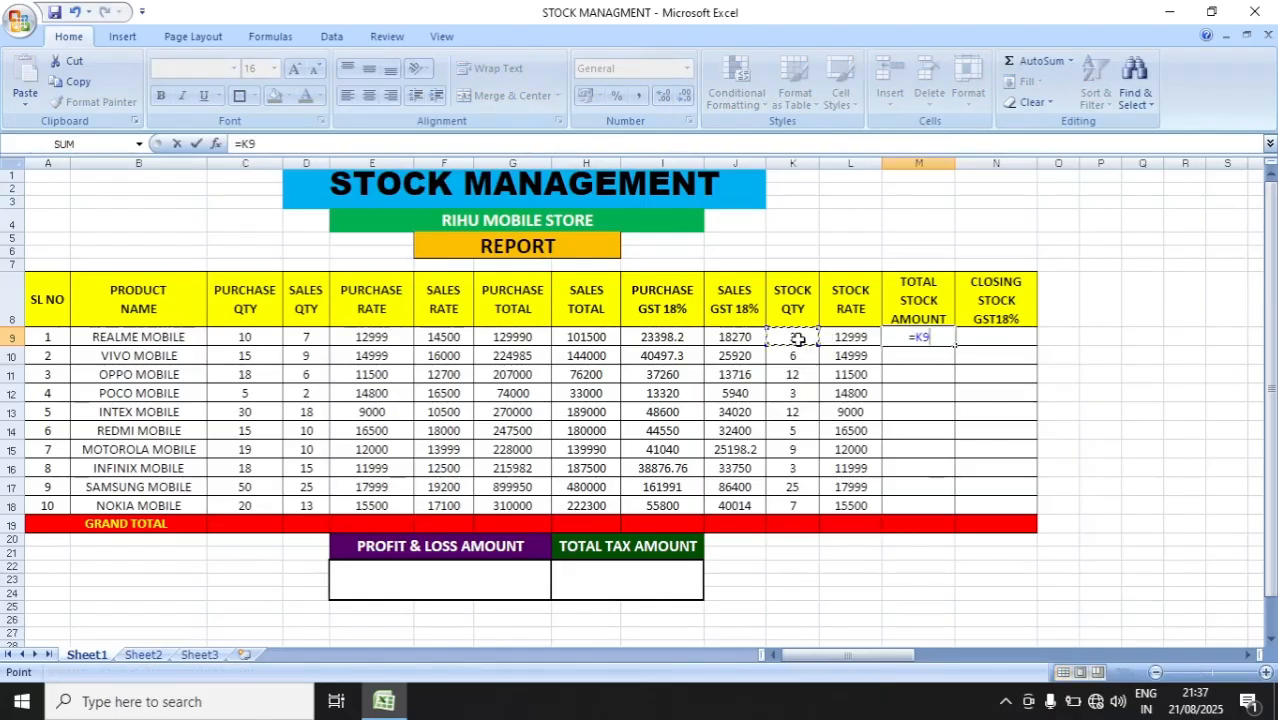
{"action": "type", "text": "*"}
{"action": "left_click", "coordinate": [849, 338]}
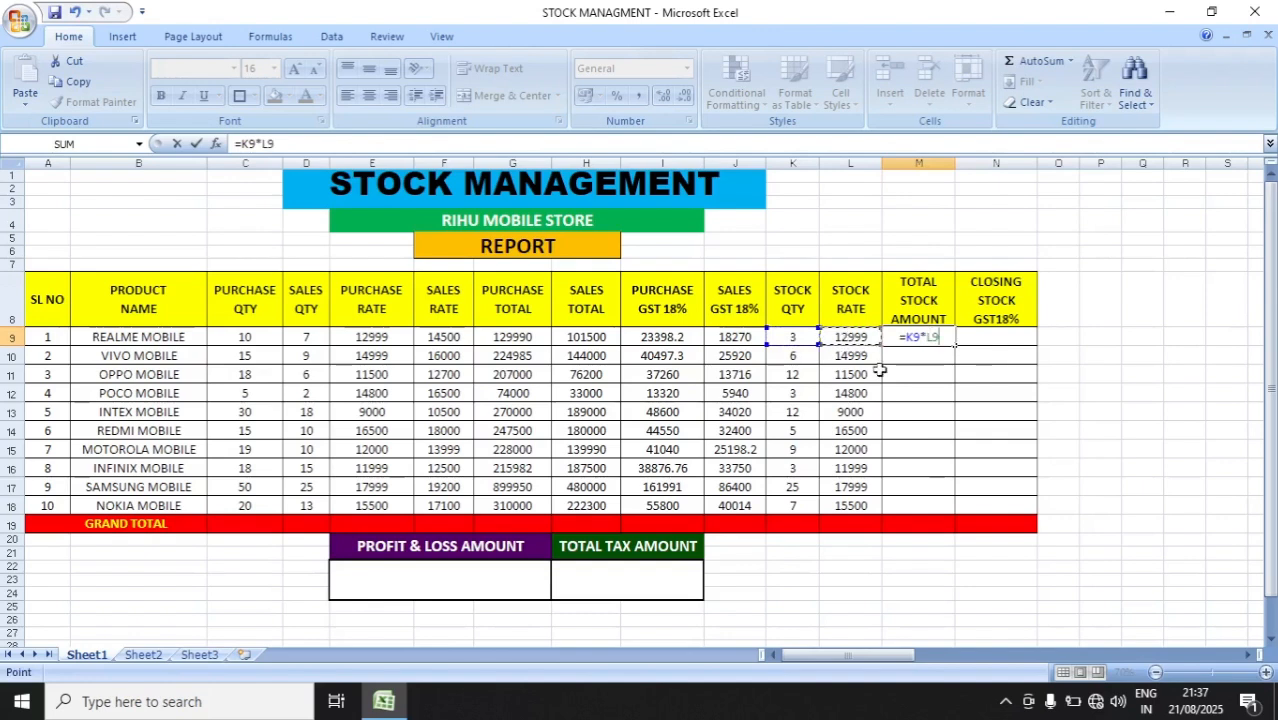
{"action": "key", "text": "Return"}
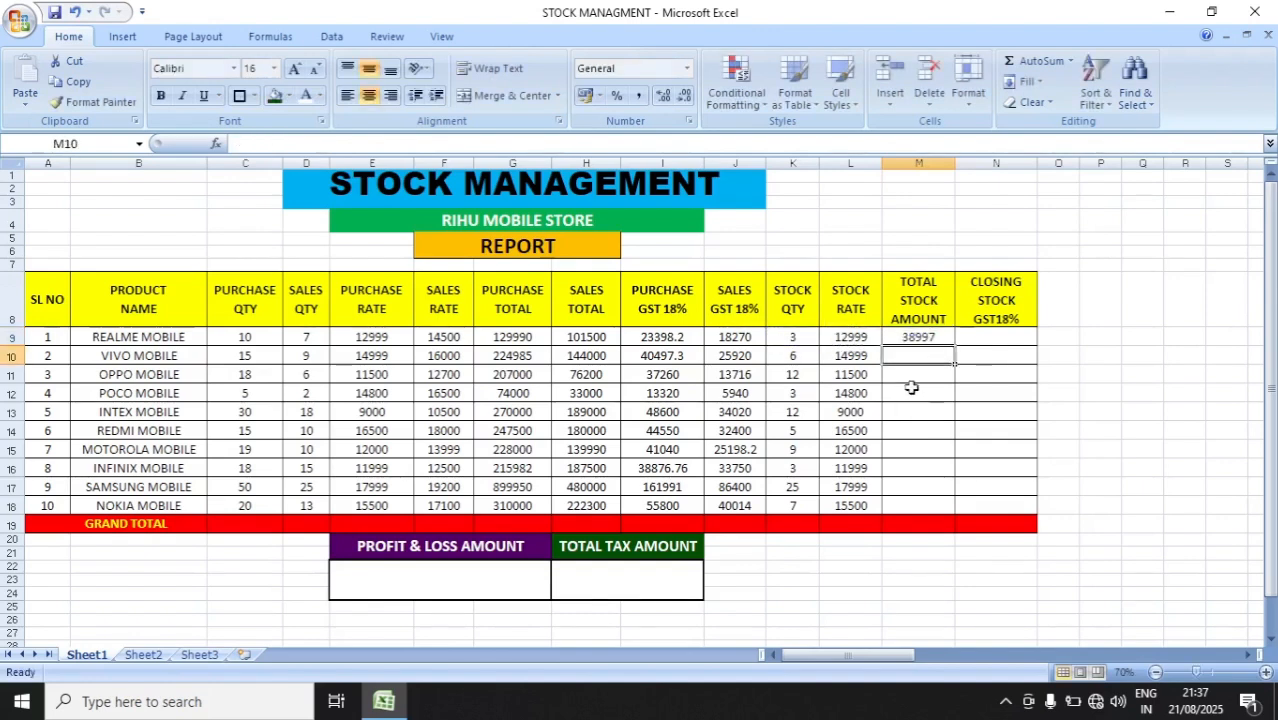
{"action": "left_click", "coordinate": [920, 338]}
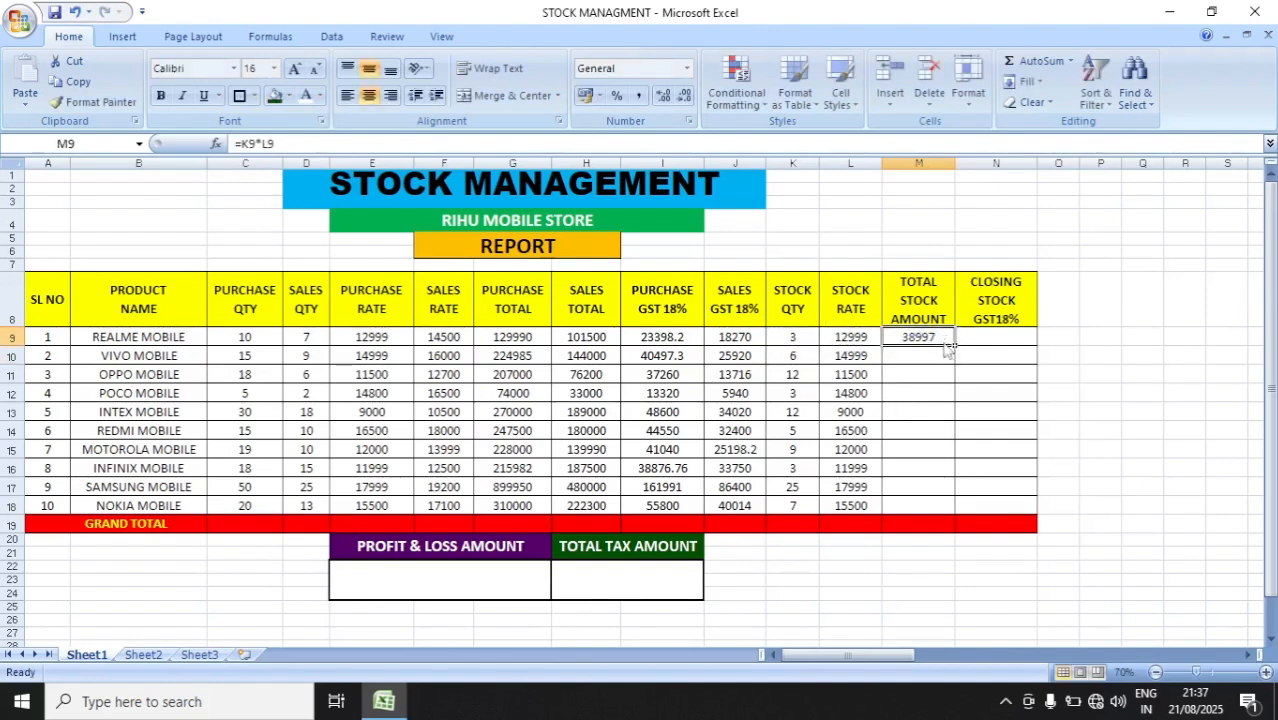
{"action": "left_click_drag", "start_coordinate": [952, 343], "coordinate": [965, 513]}
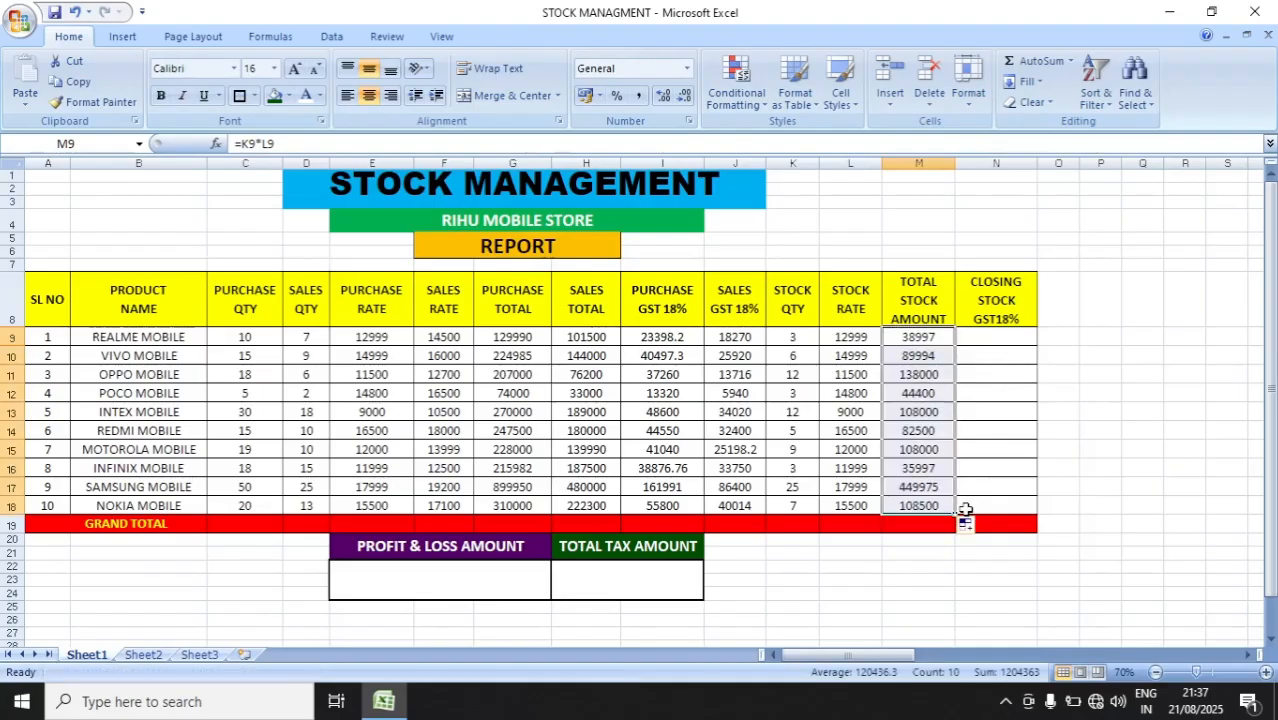
Calculate the closing stock GST in N9 with =M9*18% and fill the formula down to N18
{"action": "left_click", "coordinate": [1003, 344]}
{"action": "type", "text": "="}
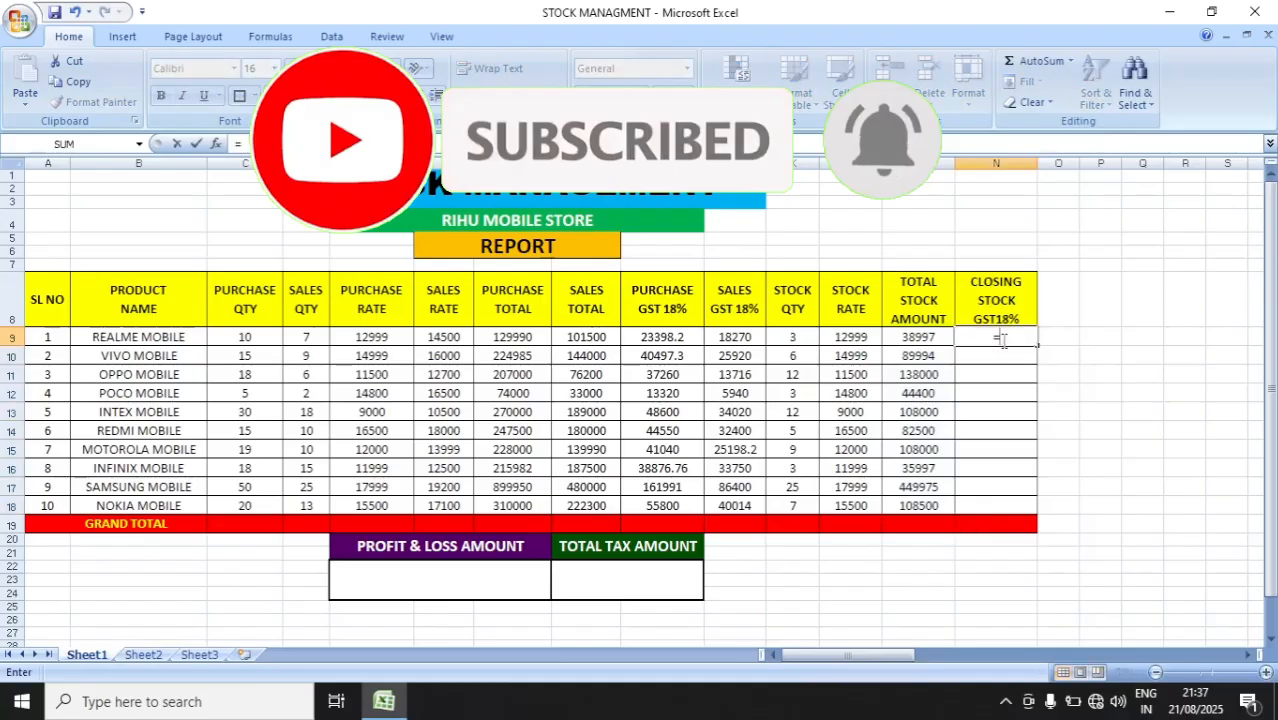
{"action": "left_click", "coordinate": [905, 338]}
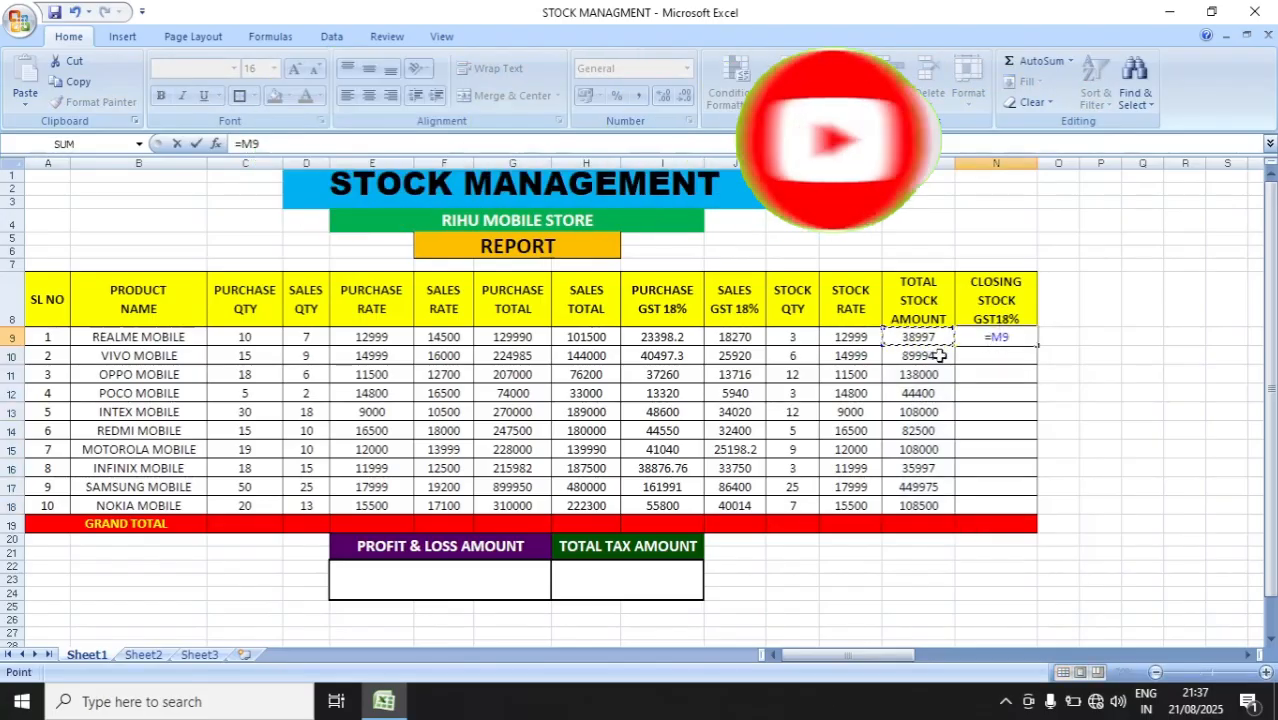
{"action": "type", "text": "*"}
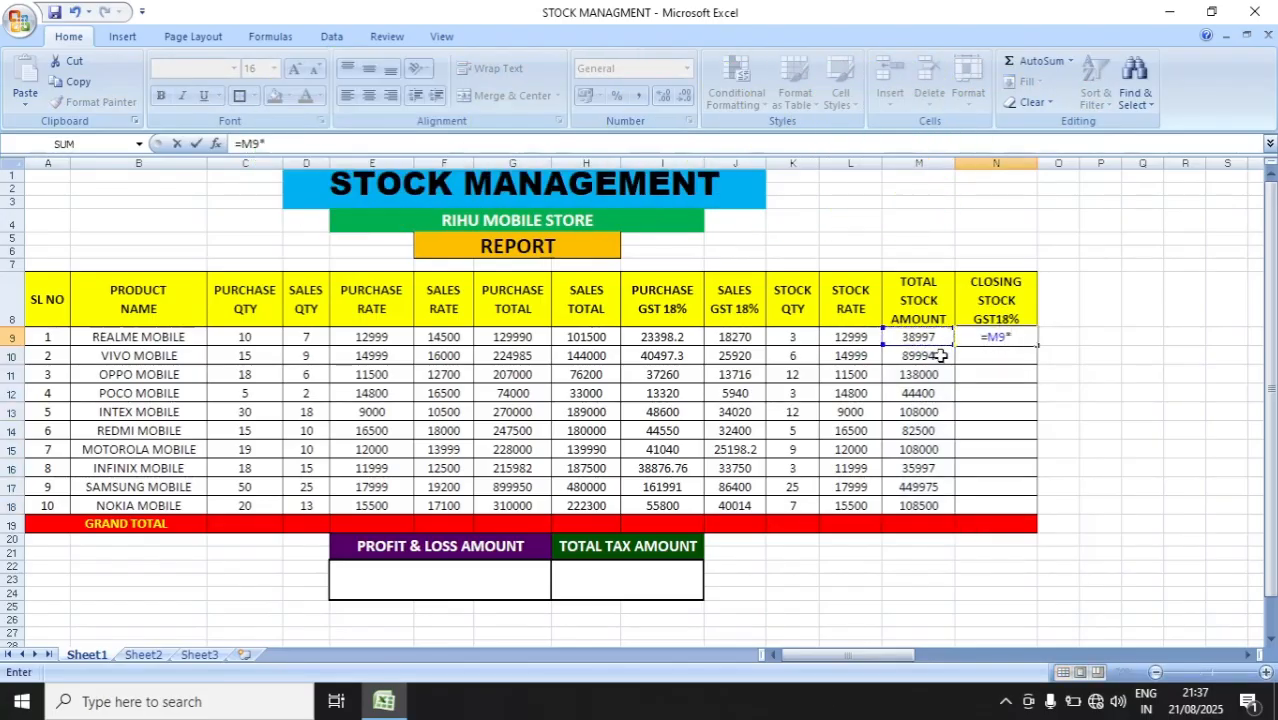
{"action": "type", "text": "18%"}
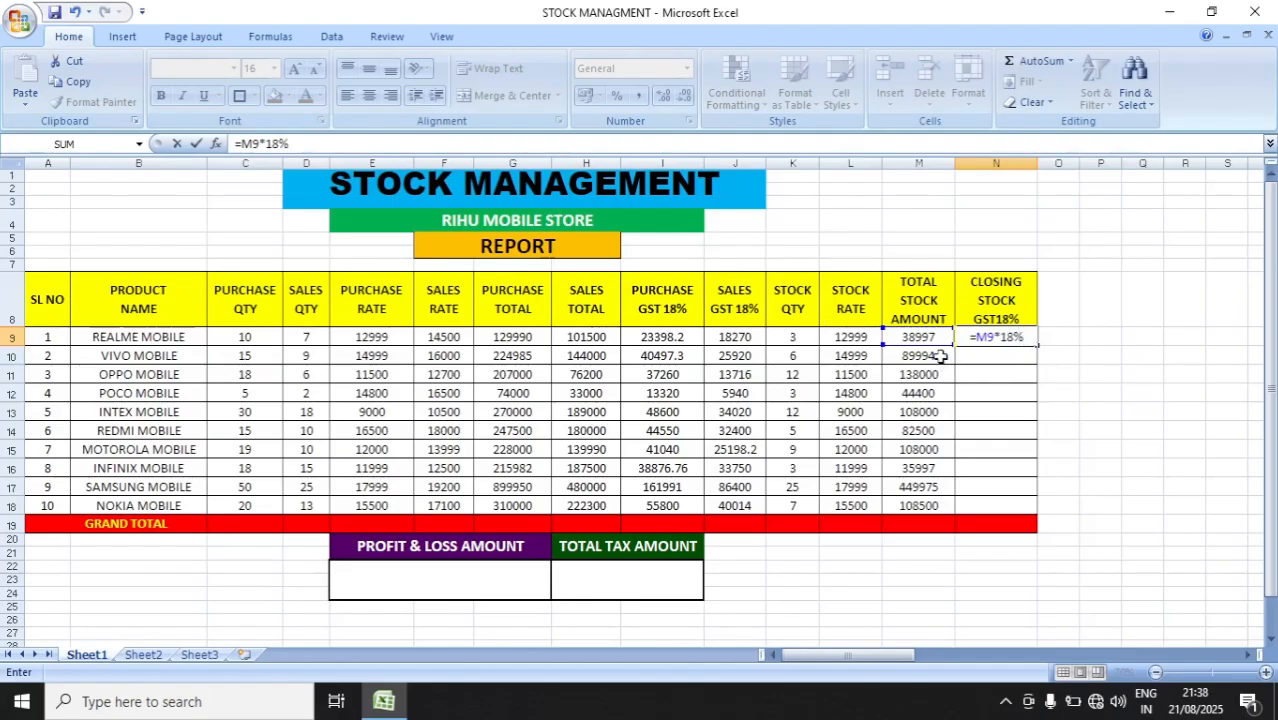
{"action": "key", "text": "Return"}
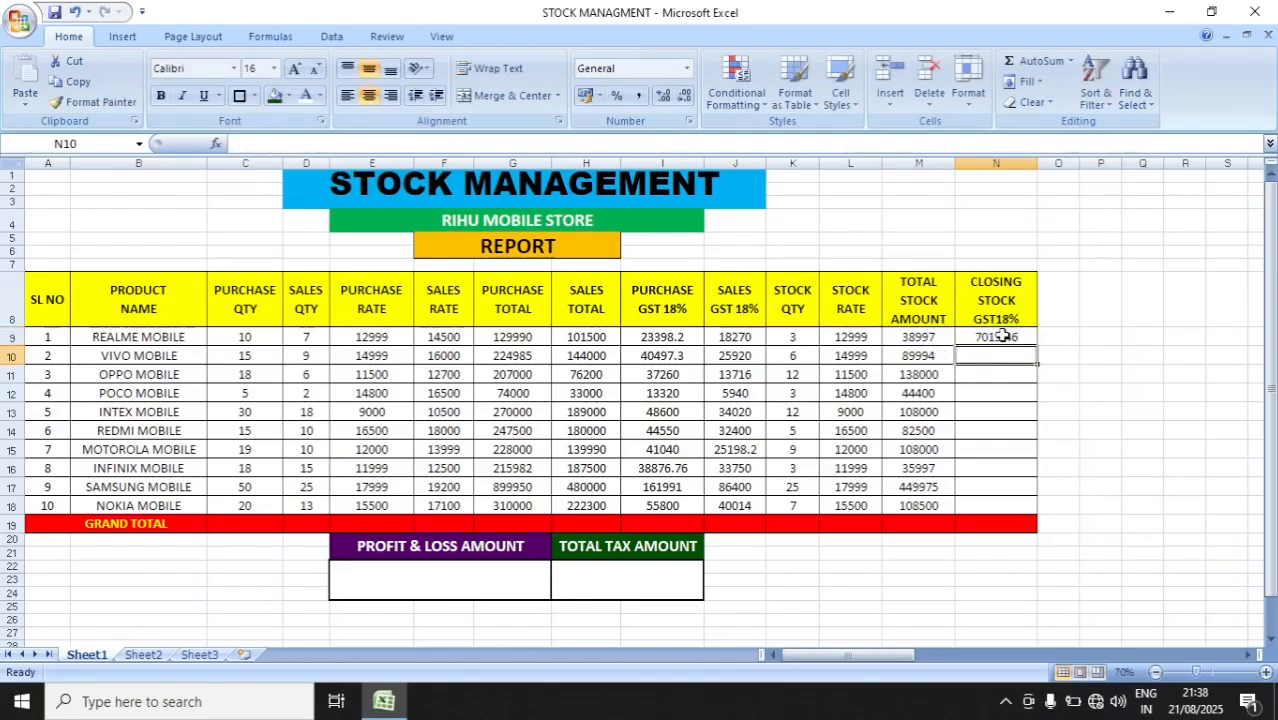
{"action": "left_click_drag", "start_coordinate": [1004, 337], "coordinate": [1008, 521]}
{"action": "key", "text": "ctrl+d"}
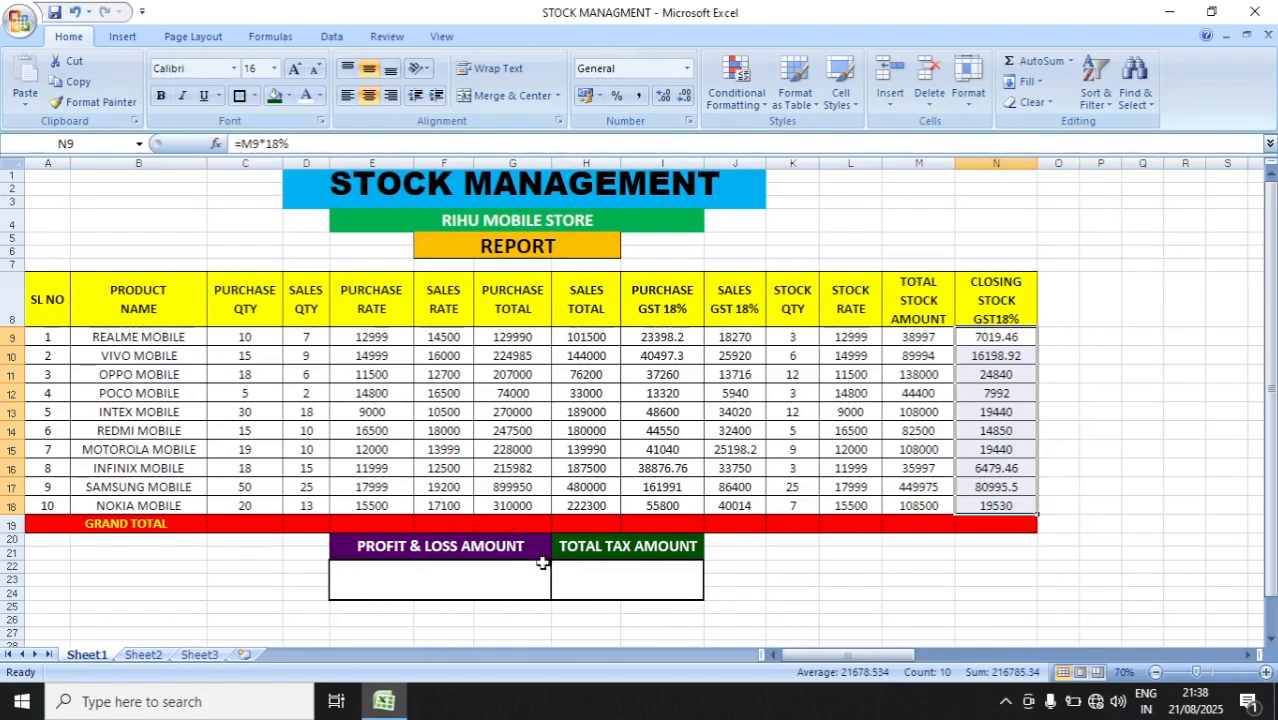
{"action": "left_click", "coordinate": [34, 339]}
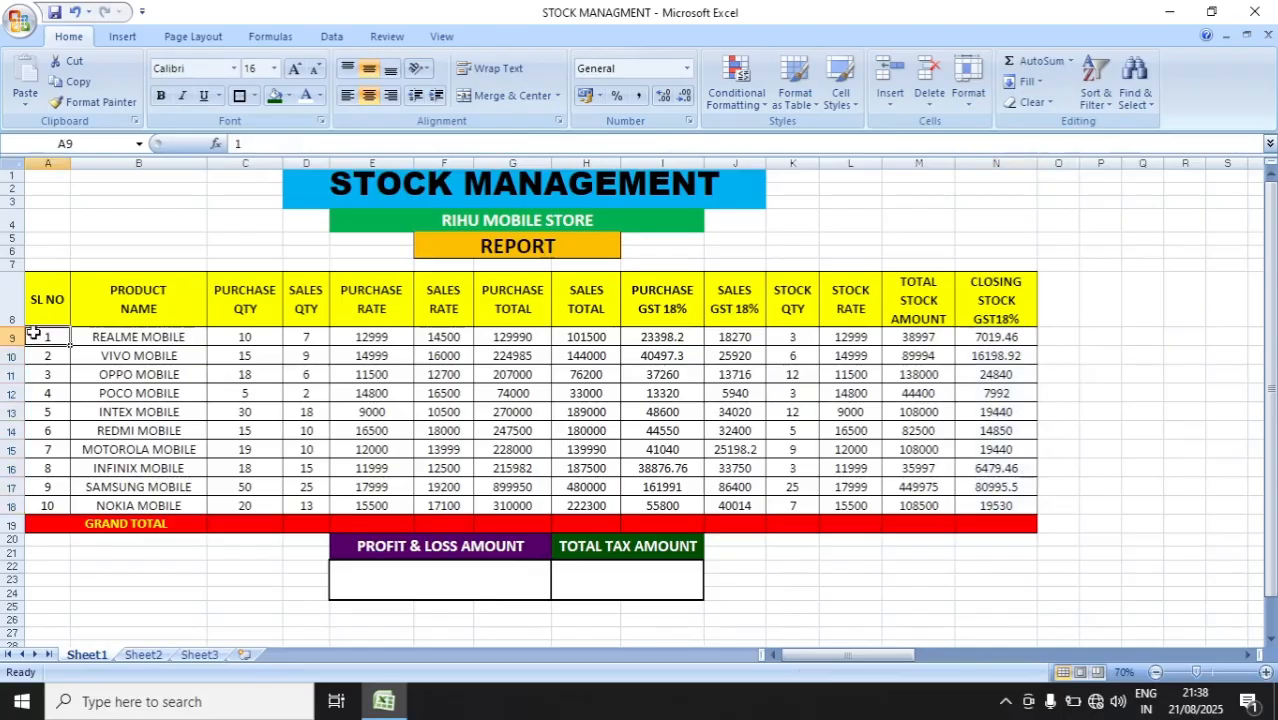
{"action": "left_click_drag", "start_coordinate": [55, 345], "coordinate": [987, 508]}
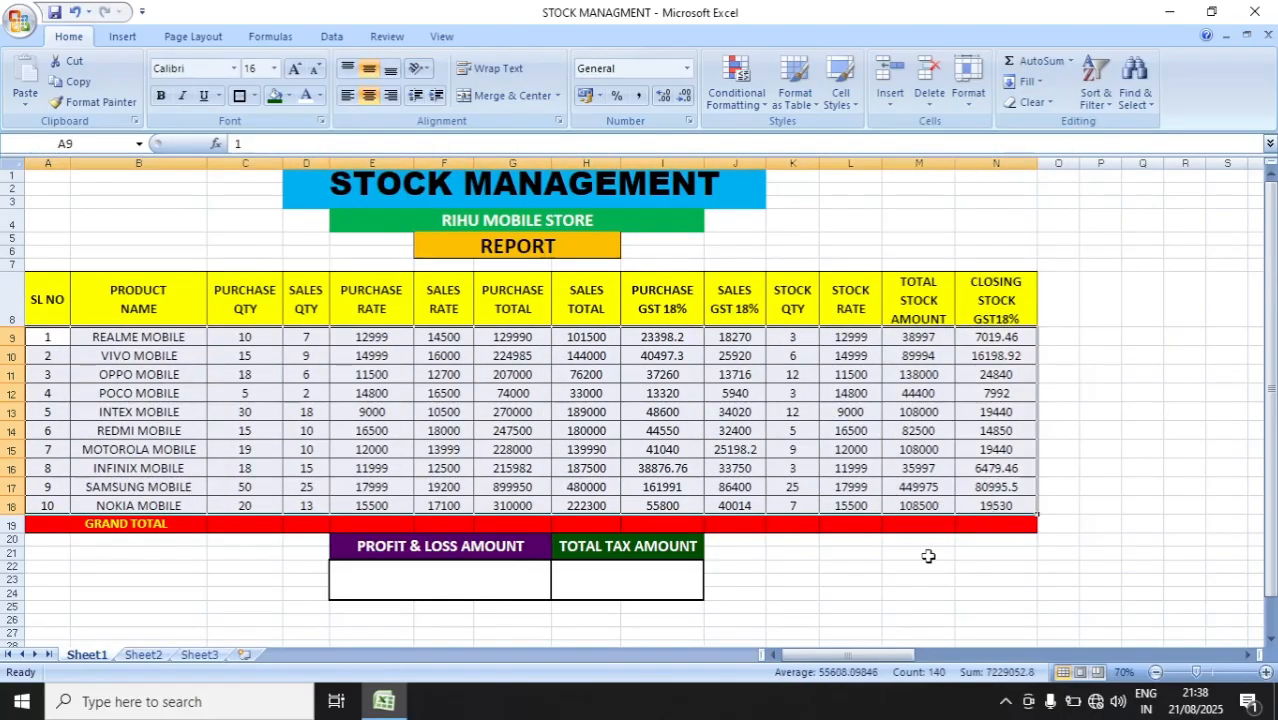
{"action": "left_click", "coordinate": [930, 546]}
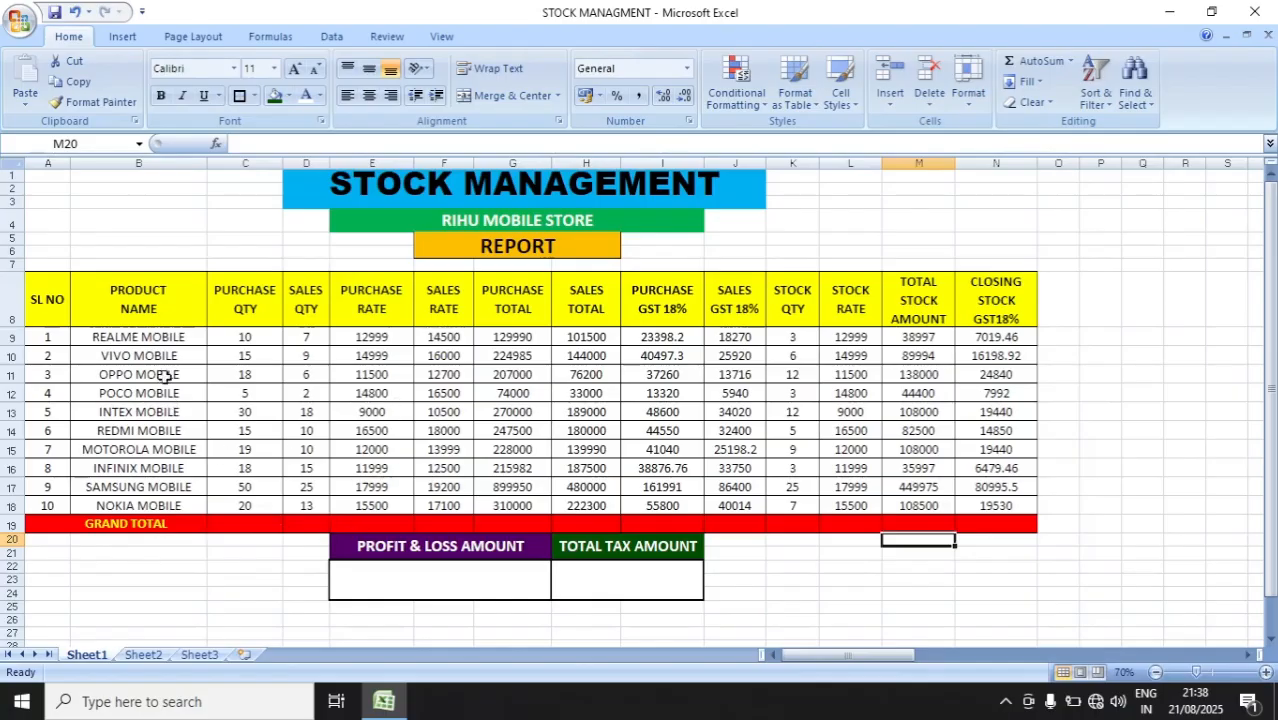
{"action": "left_click_drag", "start_coordinate": [117, 337], "coordinate": [145, 503]}
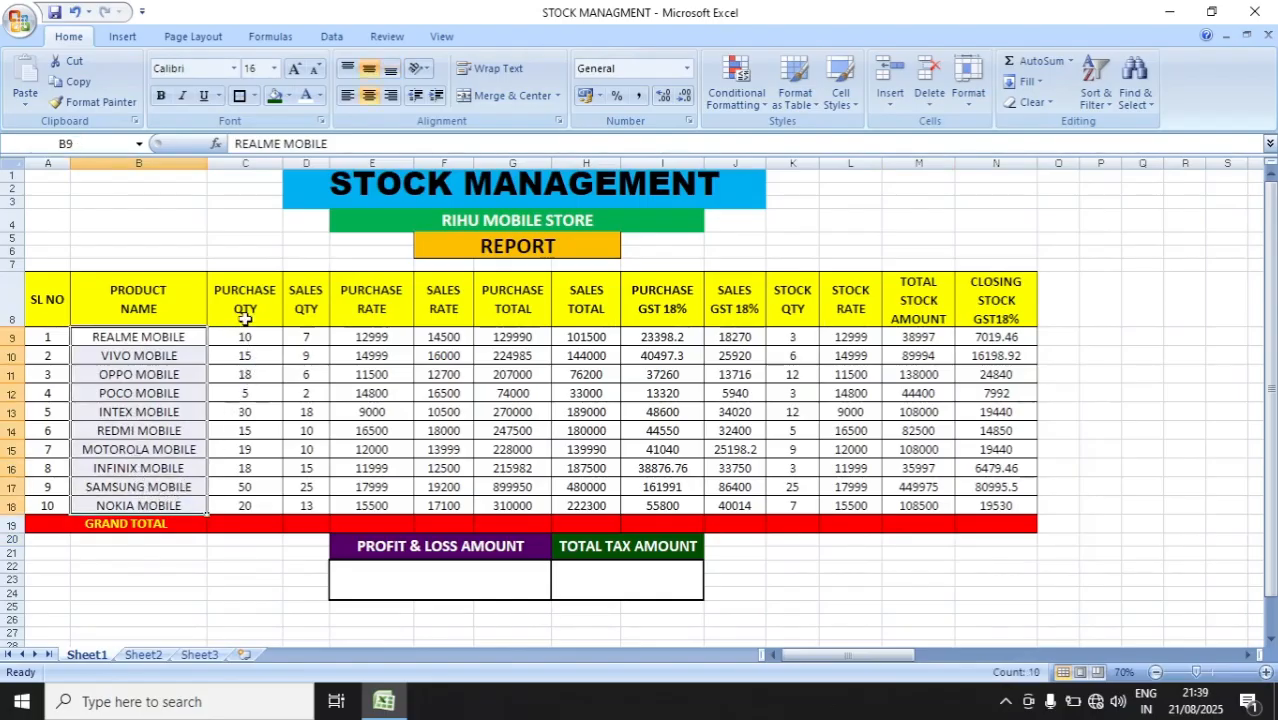
{"action": "left_click_drag", "start_coordinate": [257, 338], "coordinate": [260, 505]}
Calculate the purchase quantity grand total in C19 with =SUM(C9:C18) and fill the formula across the row to N19
{"action": "left_click", "coordinate": [256, 523]}
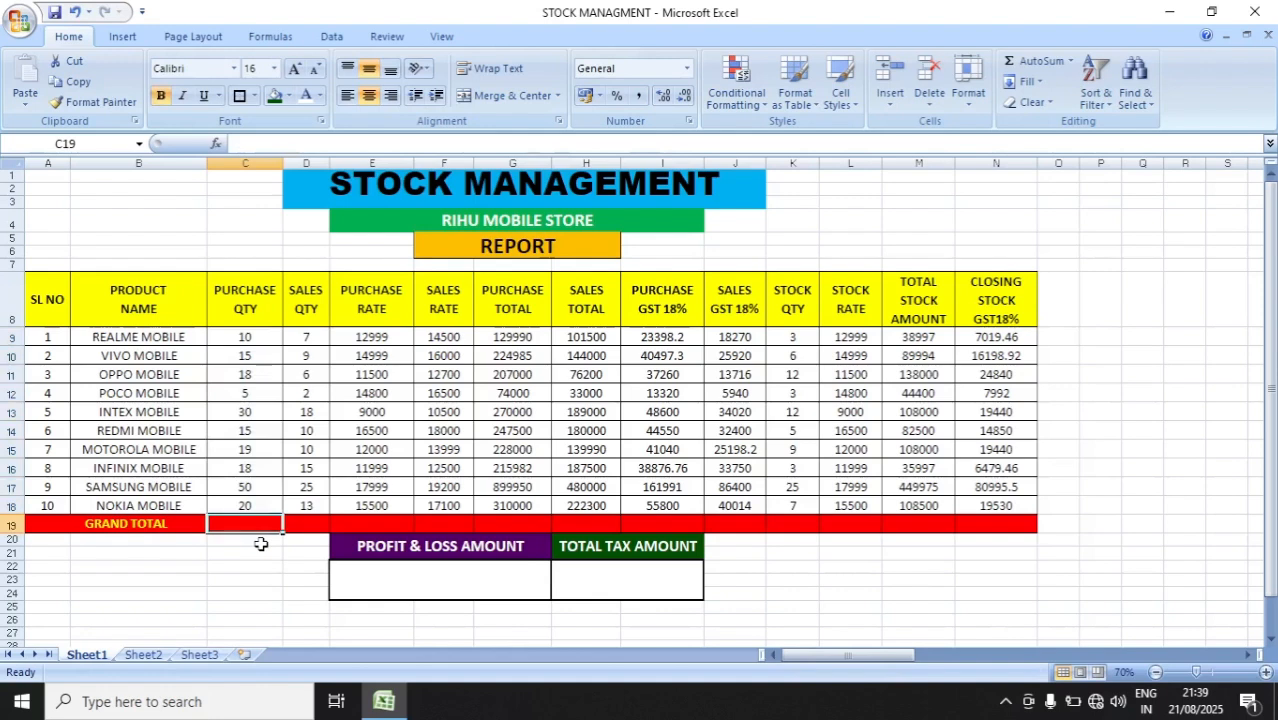
{"action": "type", "text": "="}
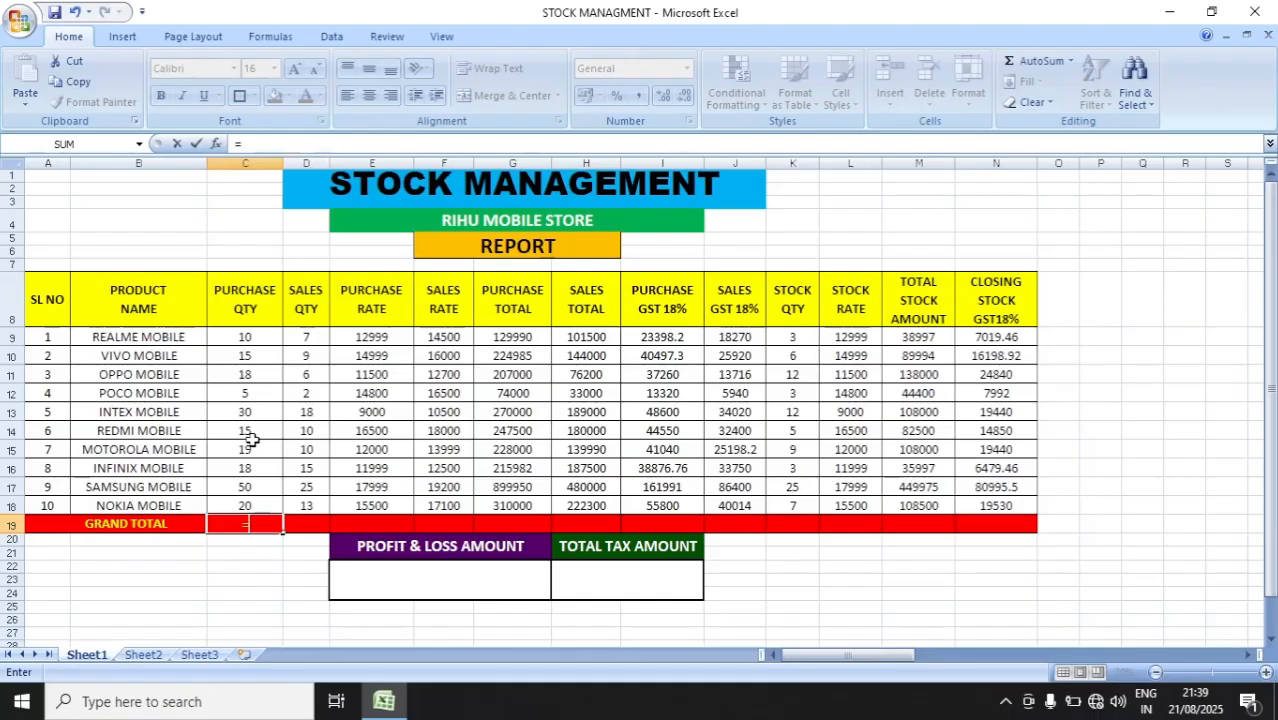
{"action": "type", "text": "SUM"}
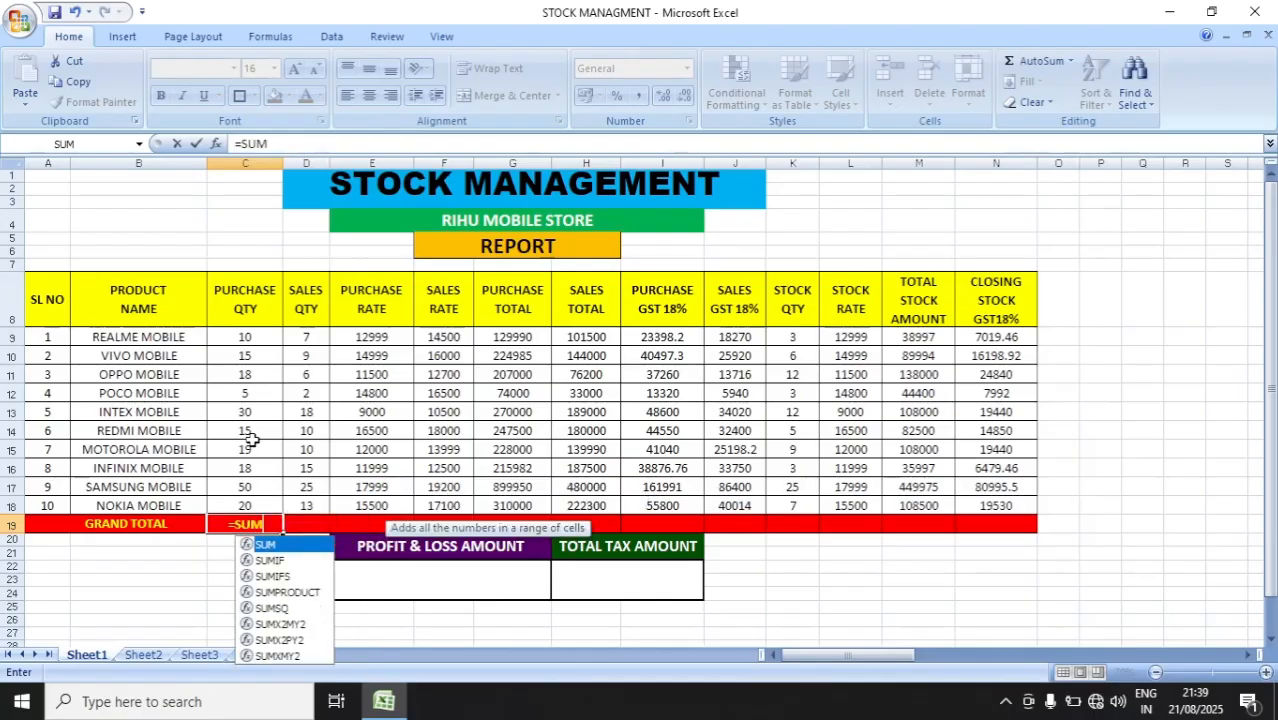
{"action": "type", "text": "("}
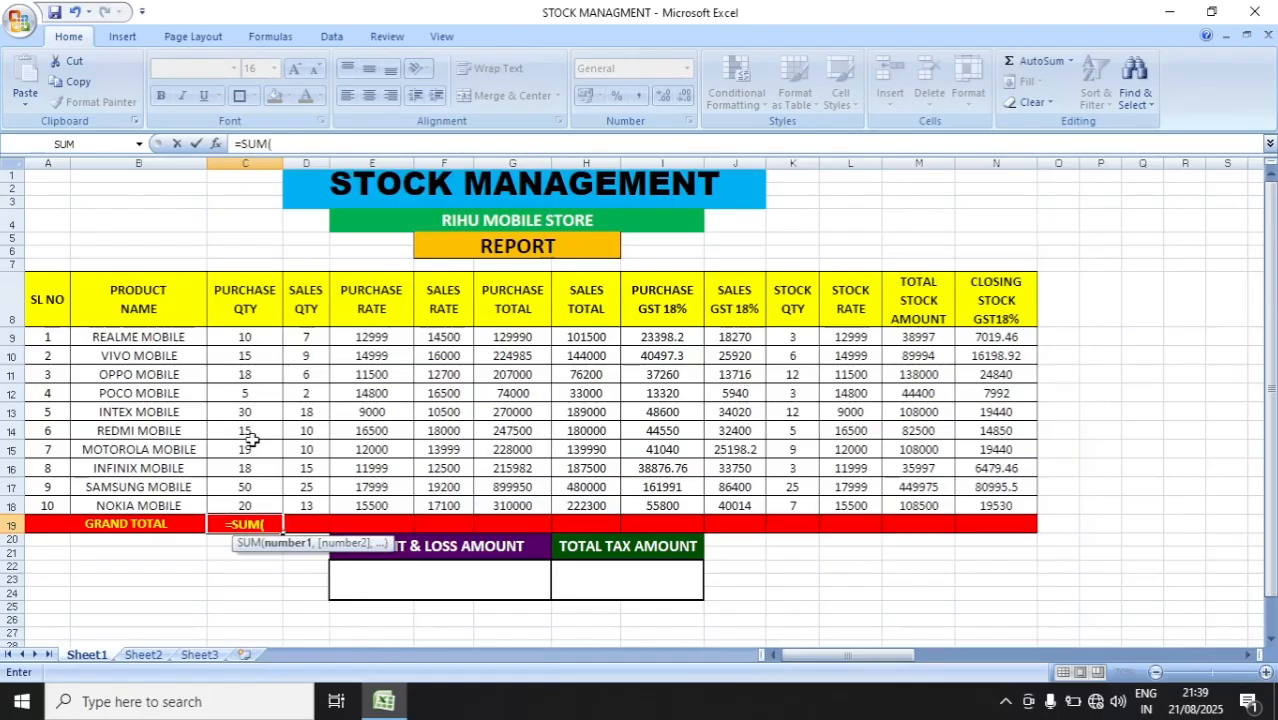
{"action": "left_click_drag", "start_coordinate": [262, 340], "coordinate": [275, 515]}
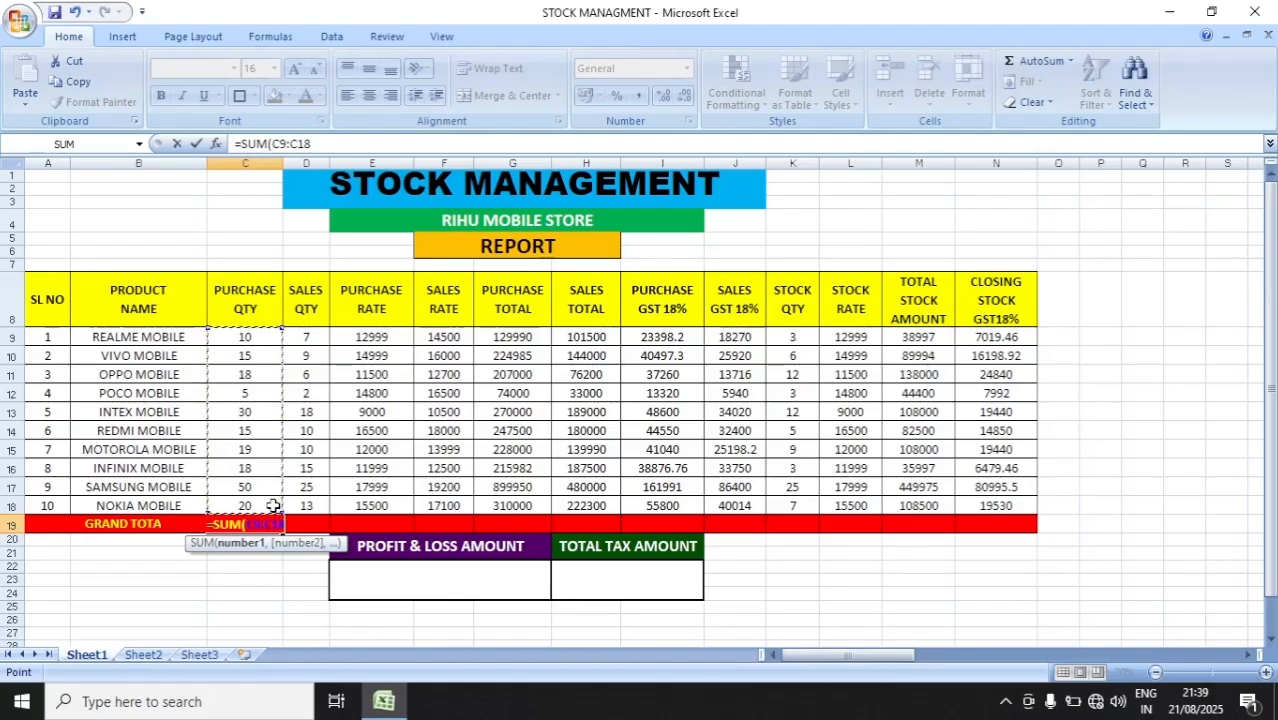
{"action": "type", "text": ")"}
{"action": "key", "text": "Return"}
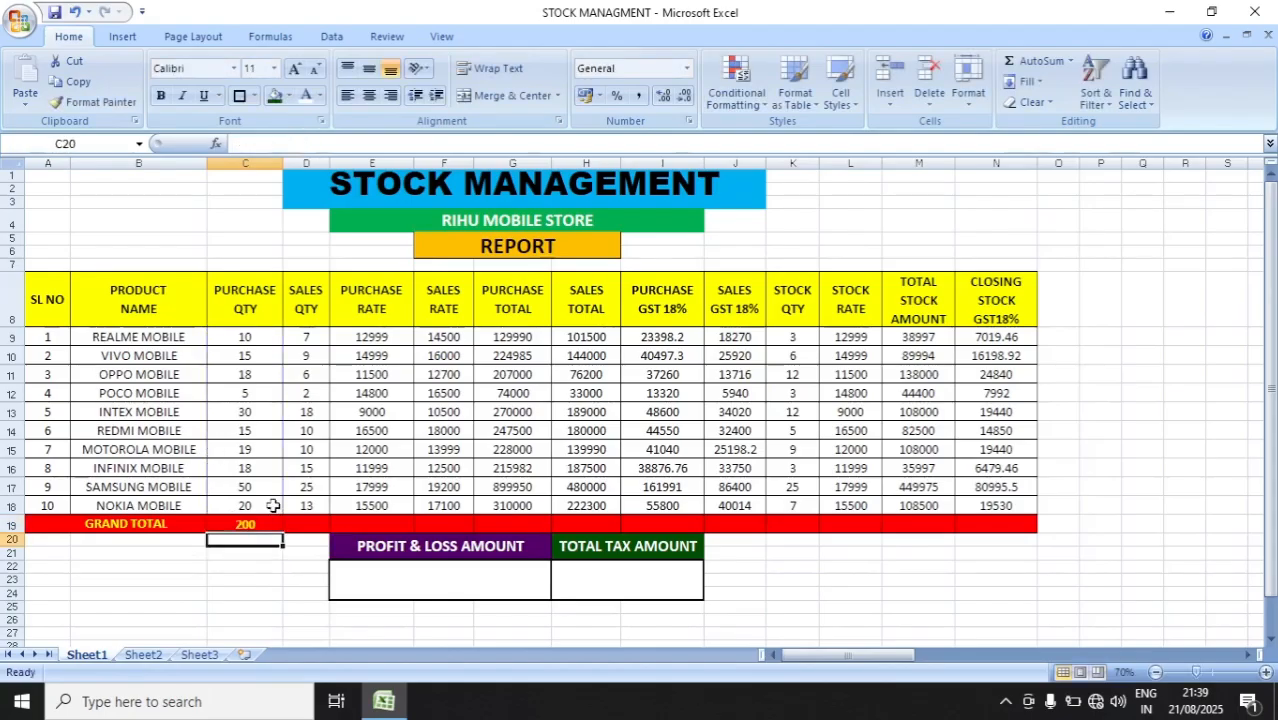
{"action": "left_click_drag", "start_coordinate": [248, 524], "coordinate": [995, 524]}
{"action": "left_click", "coordinate": [248, 524]}
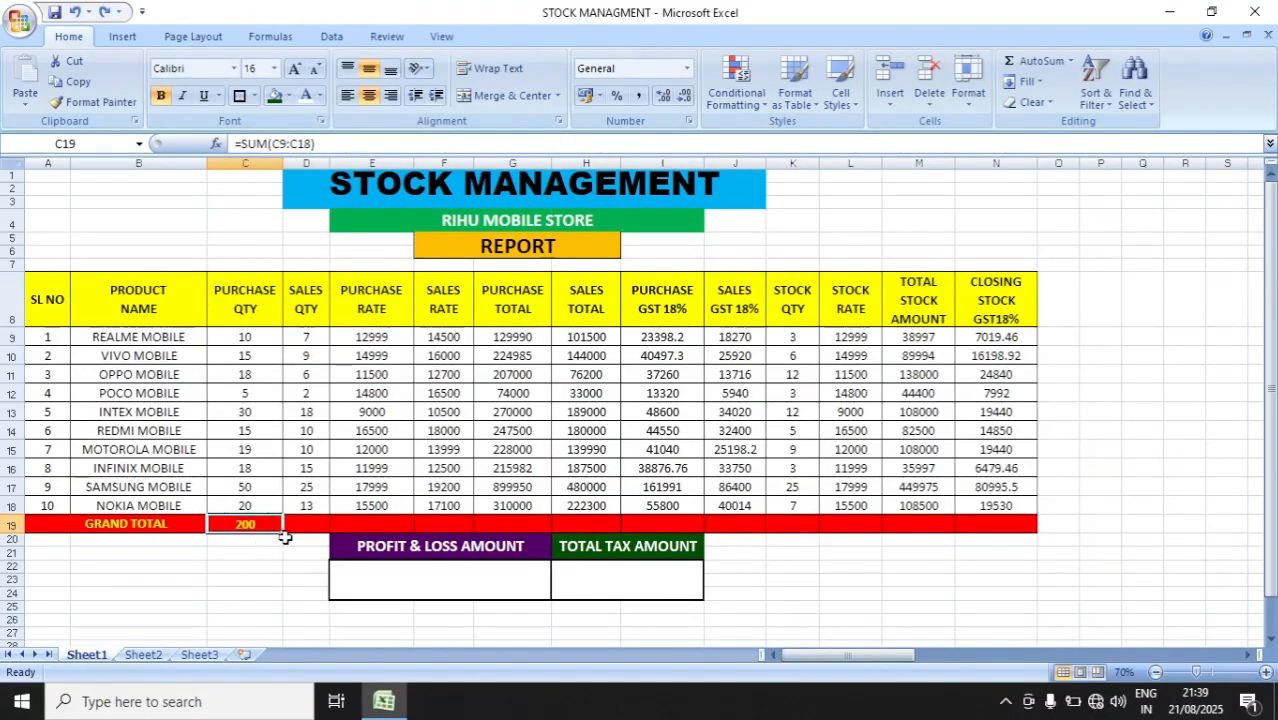
{"action": "left_click_drag", "start_coordinate": [284, 533], "coordinate": [1027, 526]}
{"action": "left_click", "coordinate": [918, 620]}
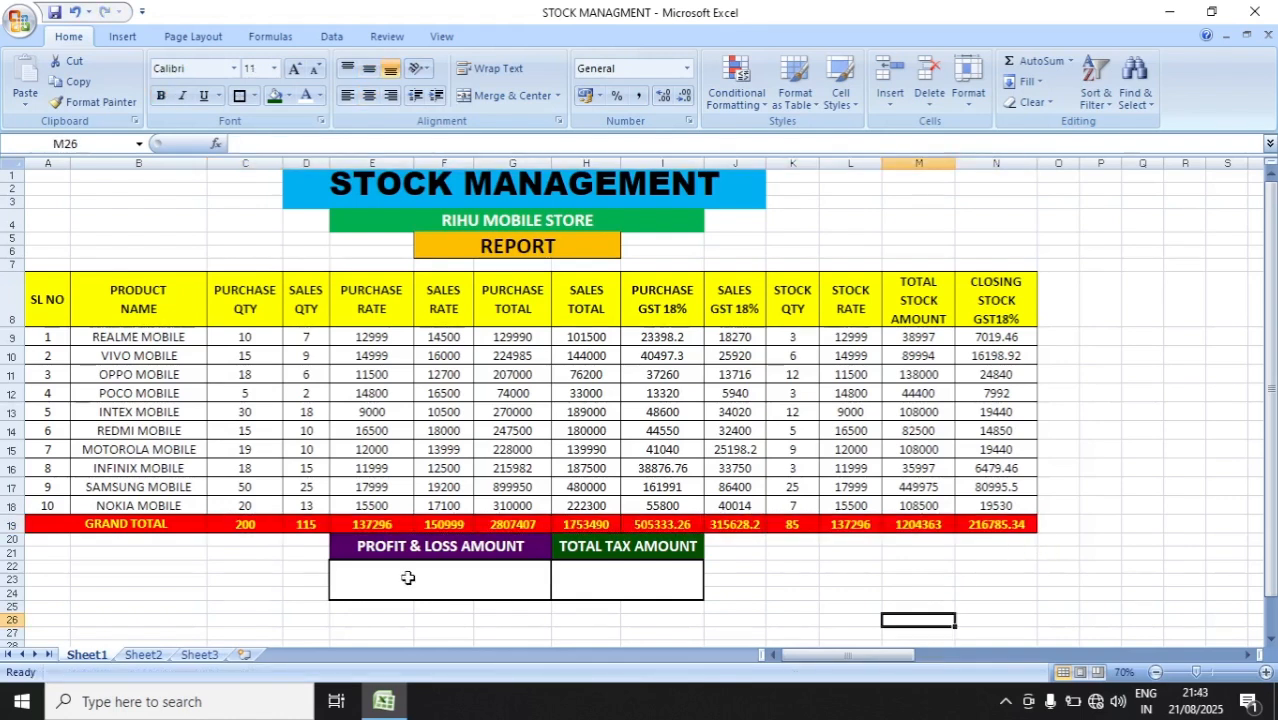
Calculate the profit and loss amount in the merged cell E22 with =H19-(G19-M19)
{"action": "left_click", "coordinate": [408, 577]}
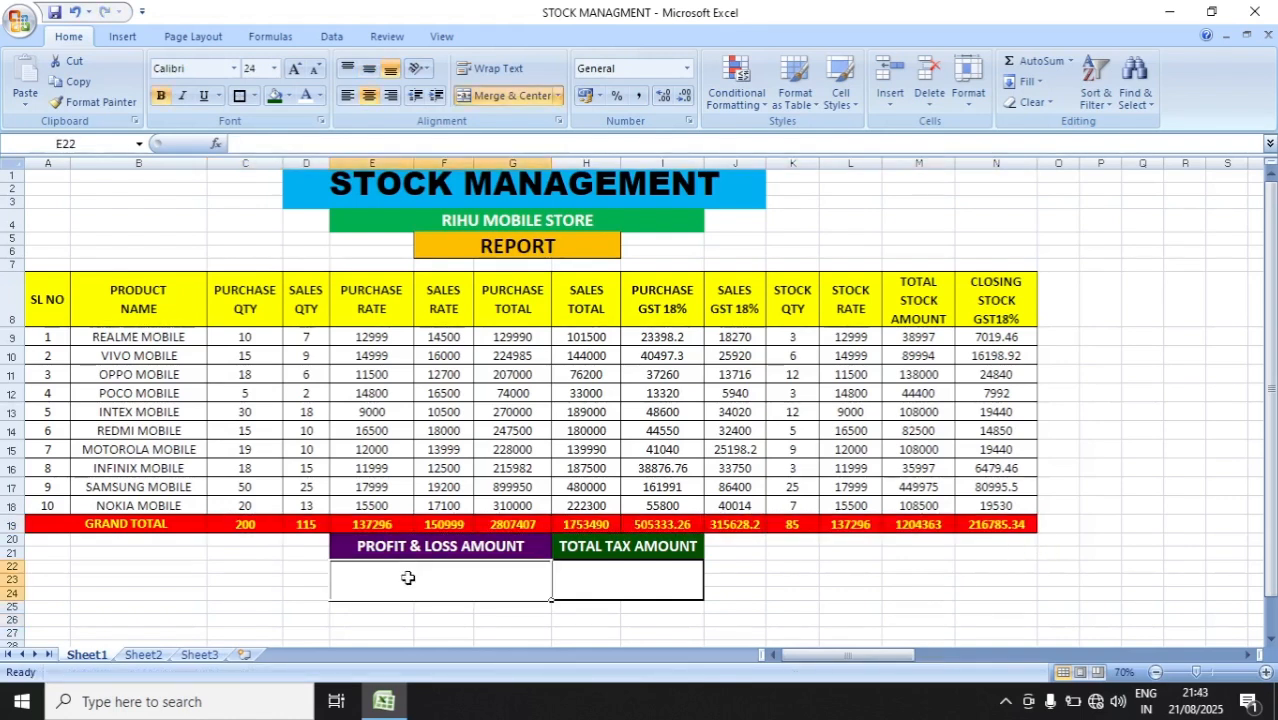
{"action": "type", "text": "="}
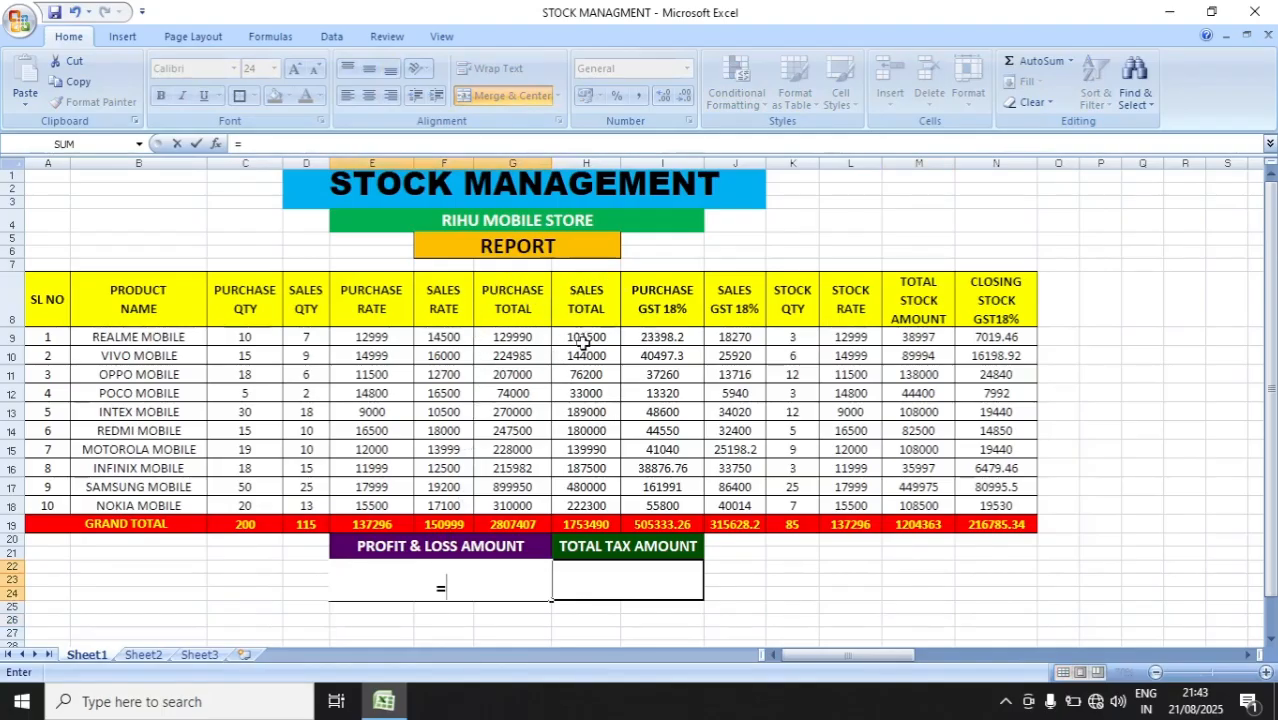
{"action": "left_click", "coordinate": [585, 525]}
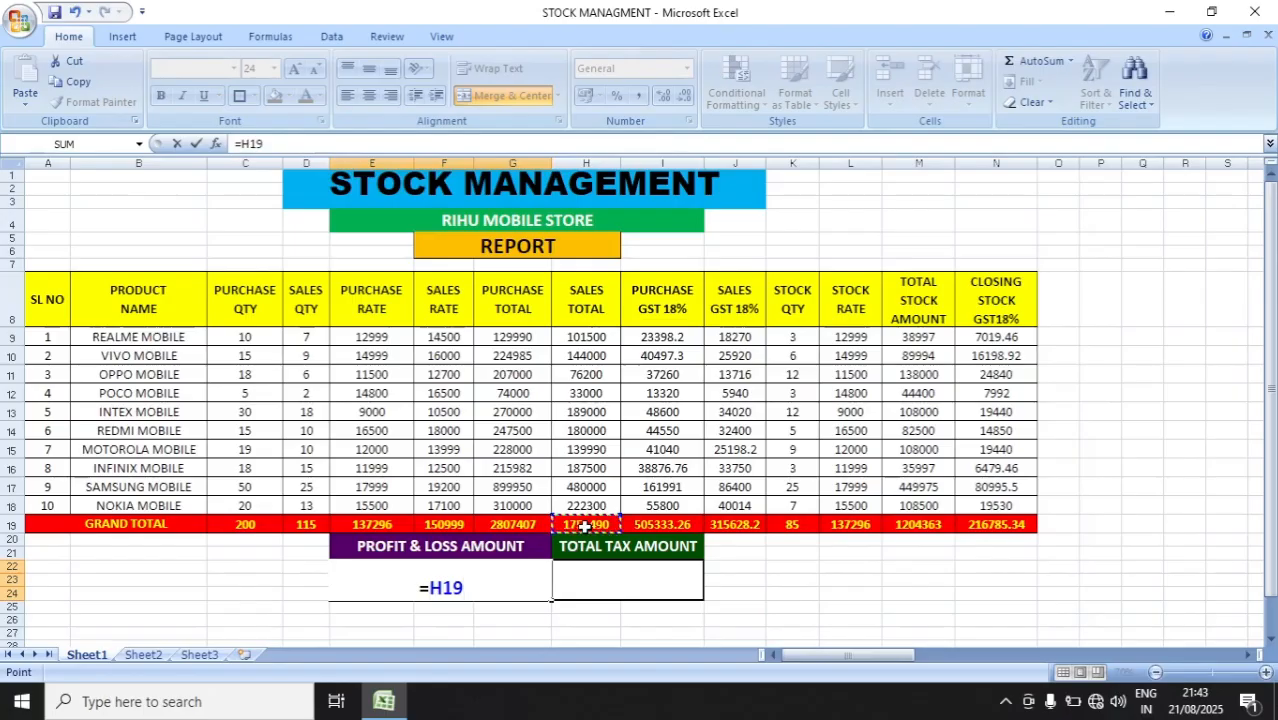
{"action": "type", "text": "-"}
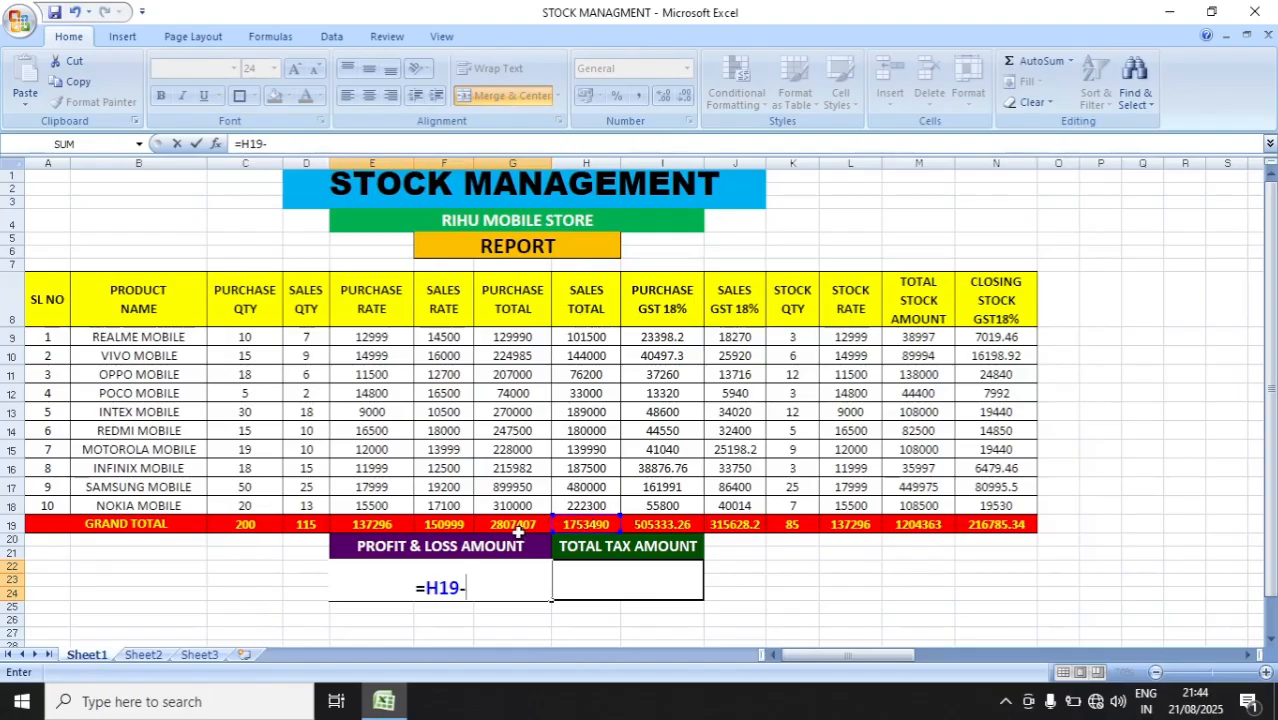
{"action": "type", "text": "("}
{"action": "left_click", "coordinate": [512, 528]}
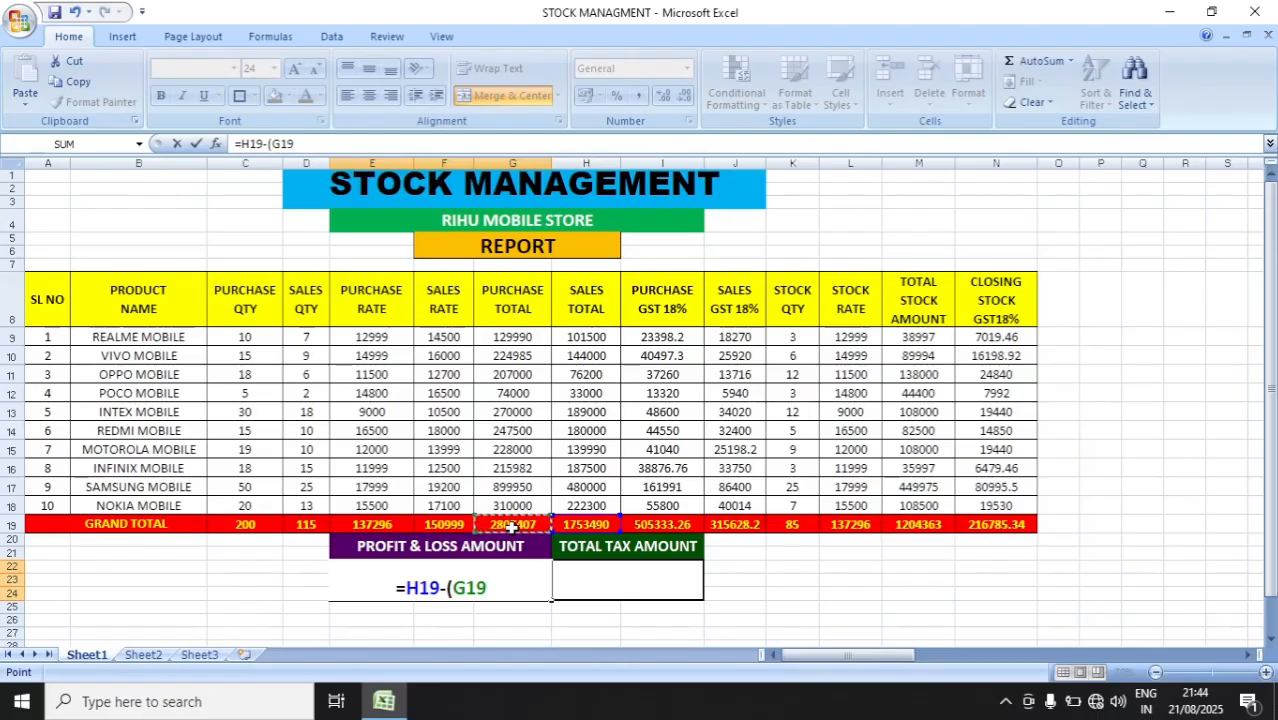
{"action": "type", "text": "-"}
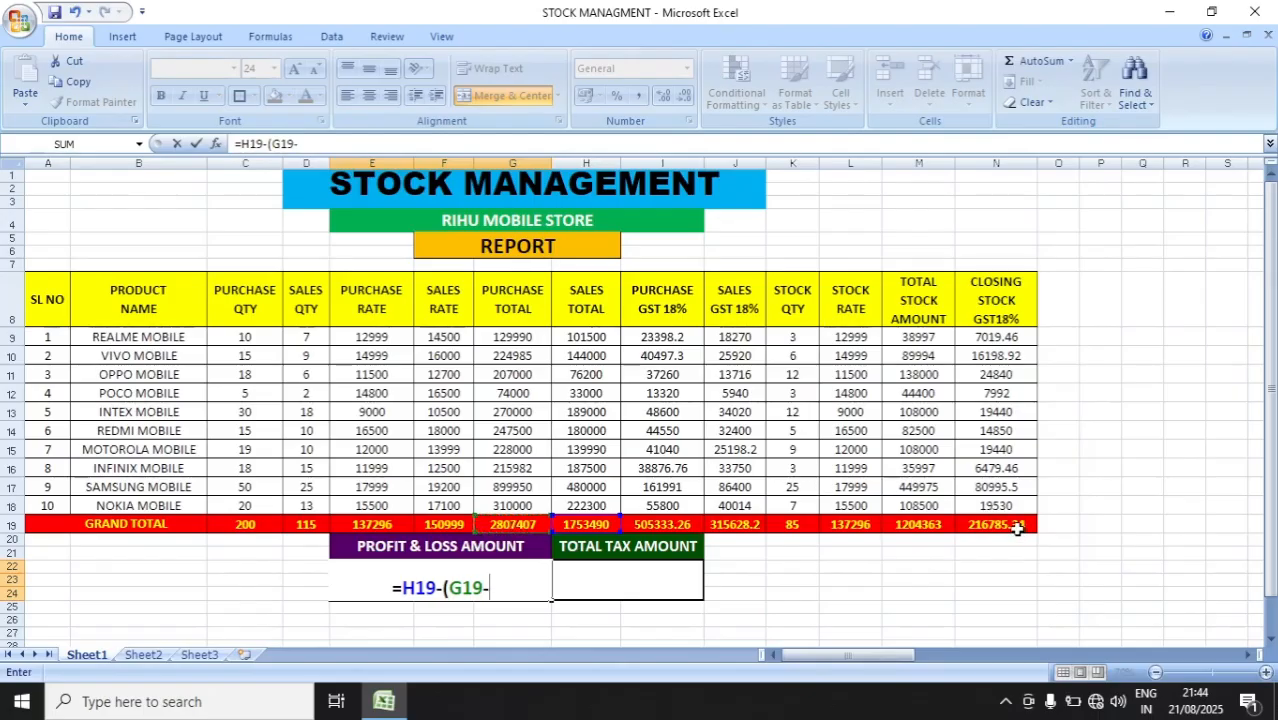
{"action": "left_click", "coordinate": [926, 524]}
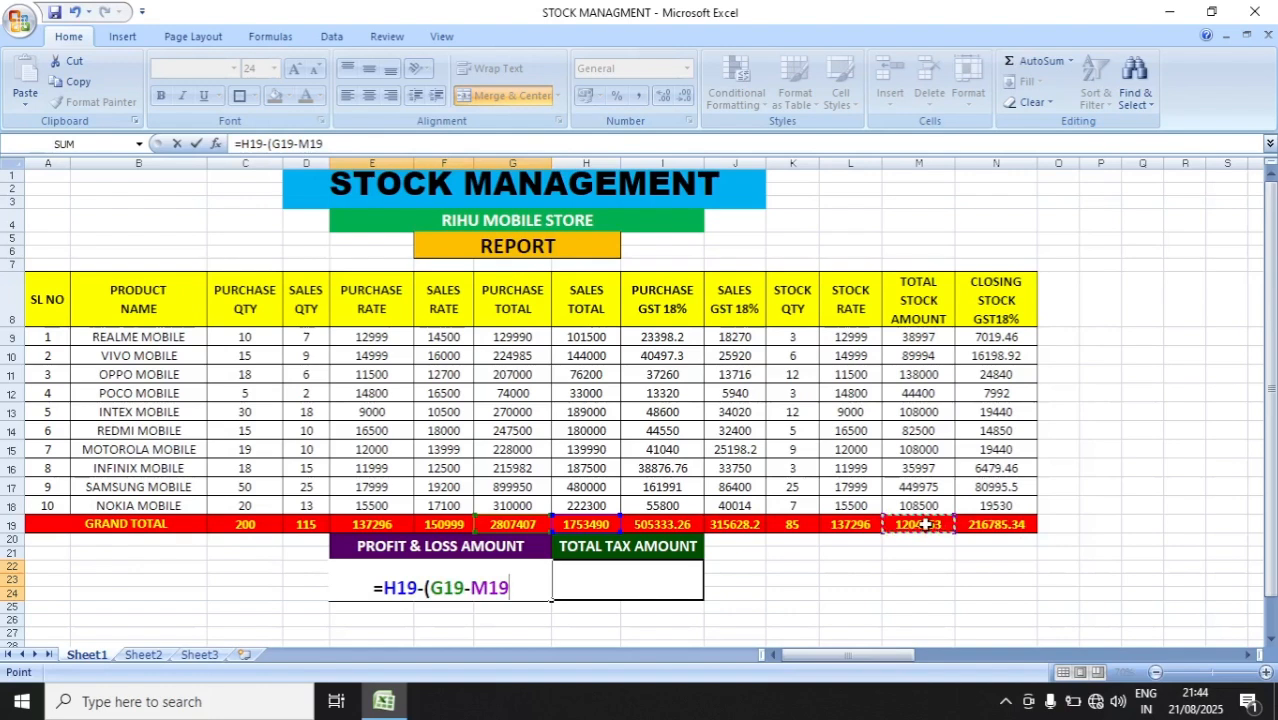
{"action": "type", "text": ")"}
{"action": "key", "text": "Return"}
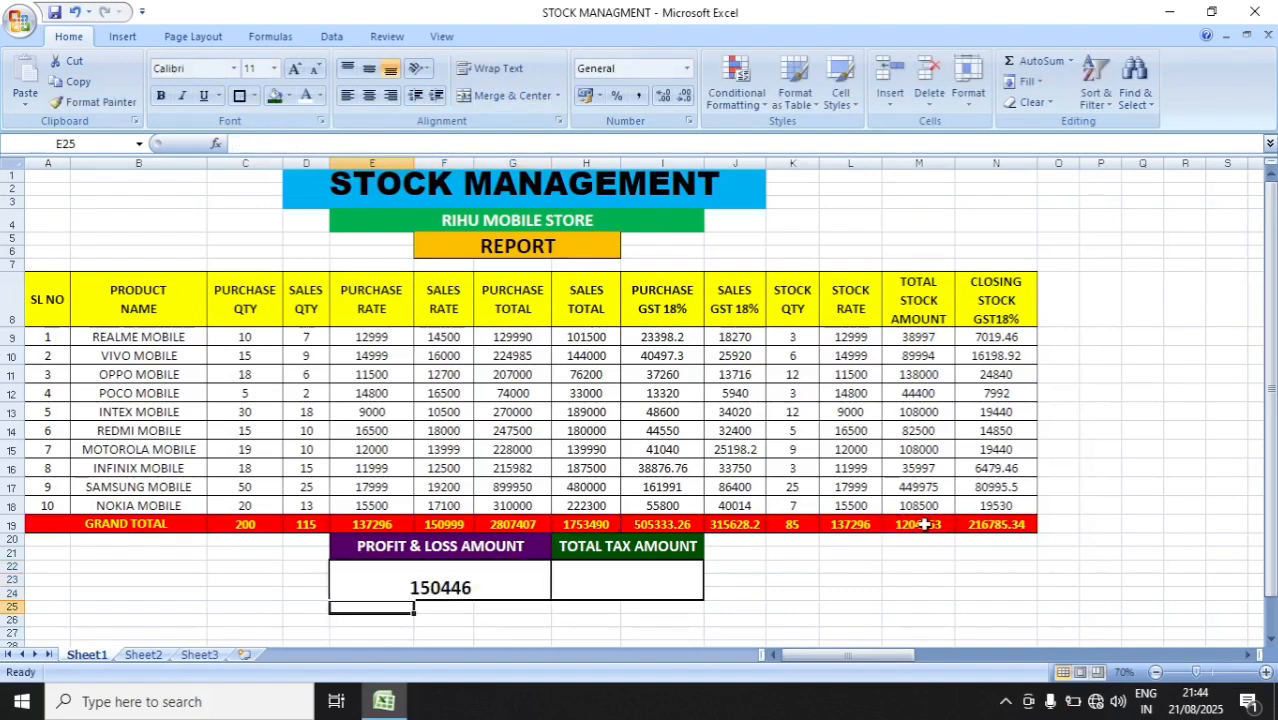
Calculate the total tax amount in the merged cell H22 with =J19-(I19-N19)
{"action": "left_click", "coordinate": [657, 593]}
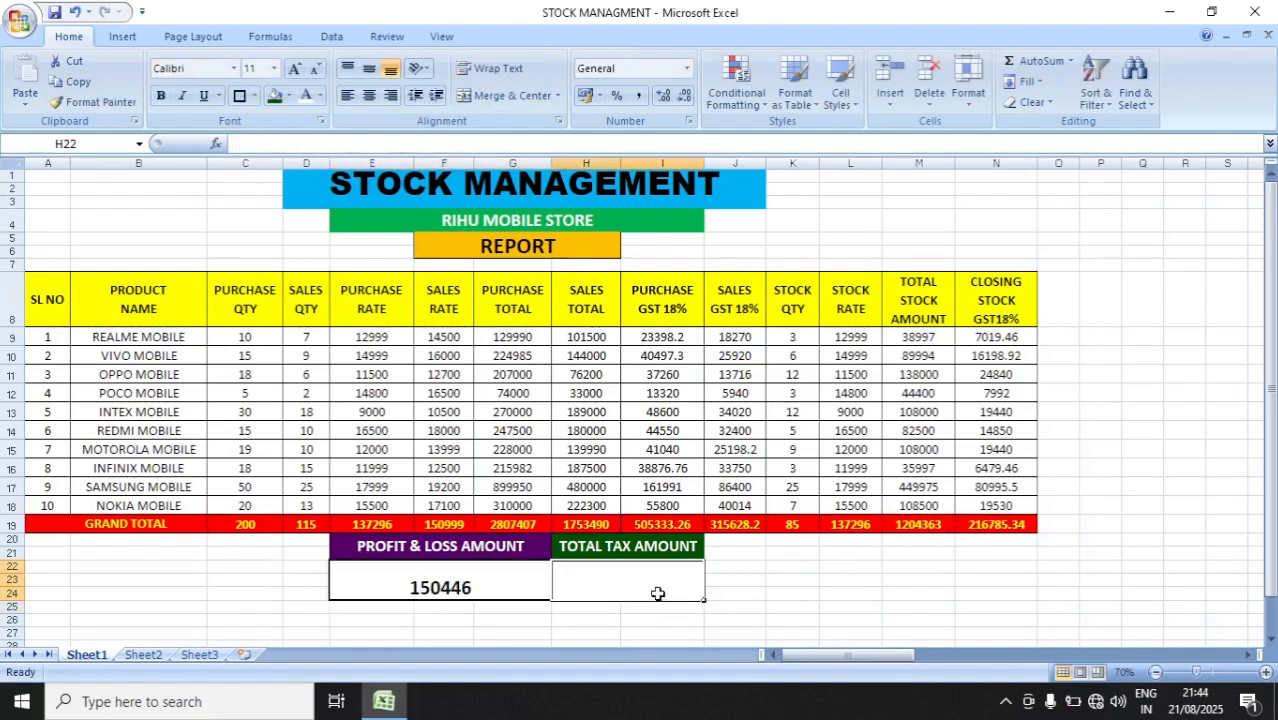
{"action": "type", "text": "="}
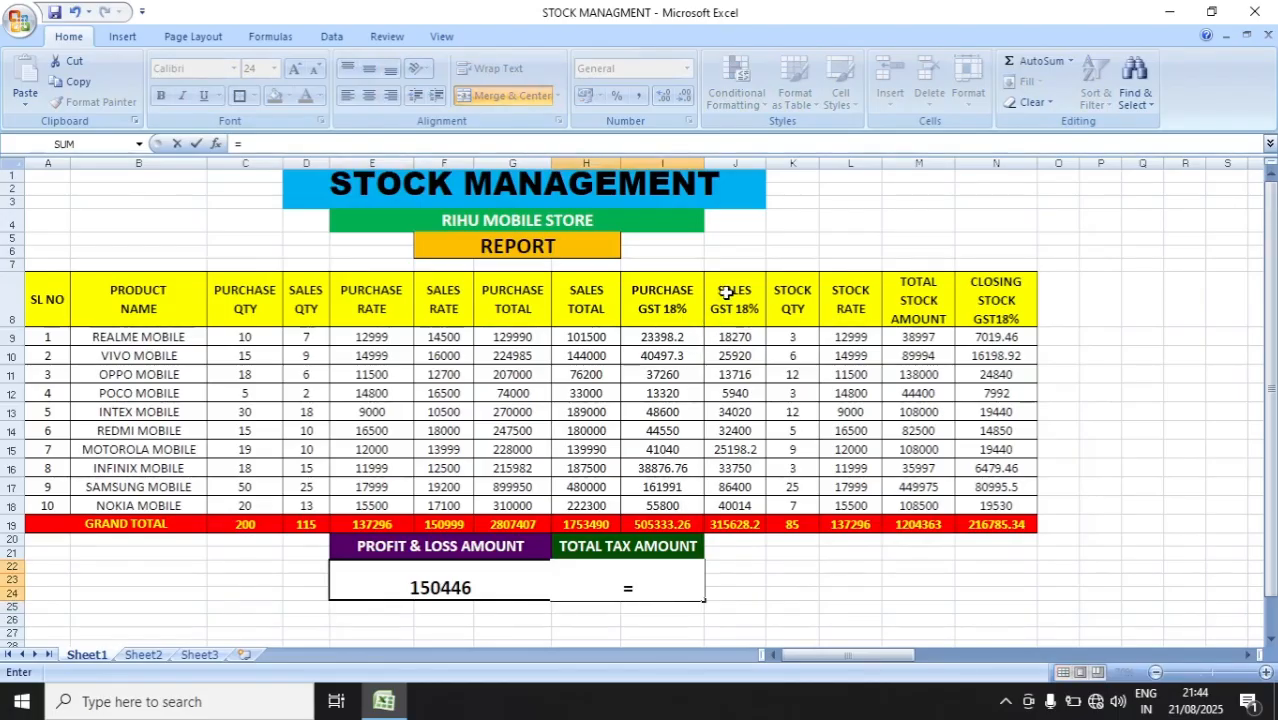
{"action": "left_click", "coordinate": [731, 524]}
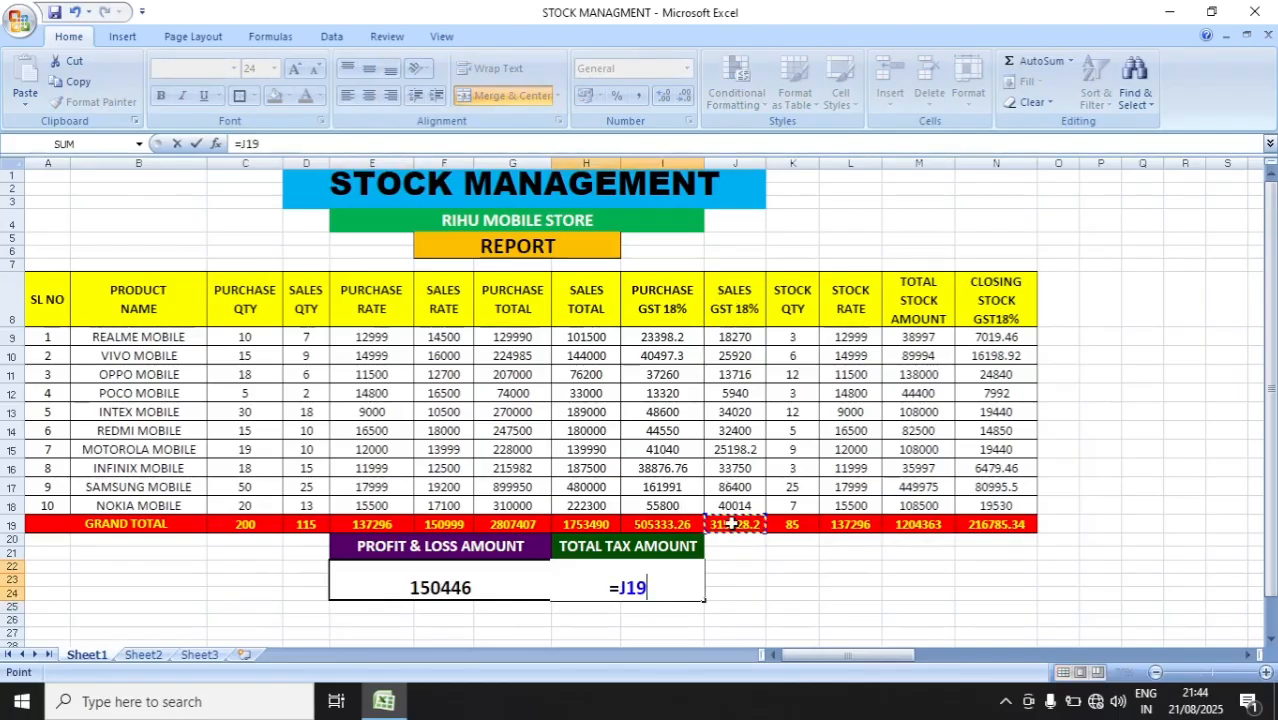
{"action": "type", "text": "-"}
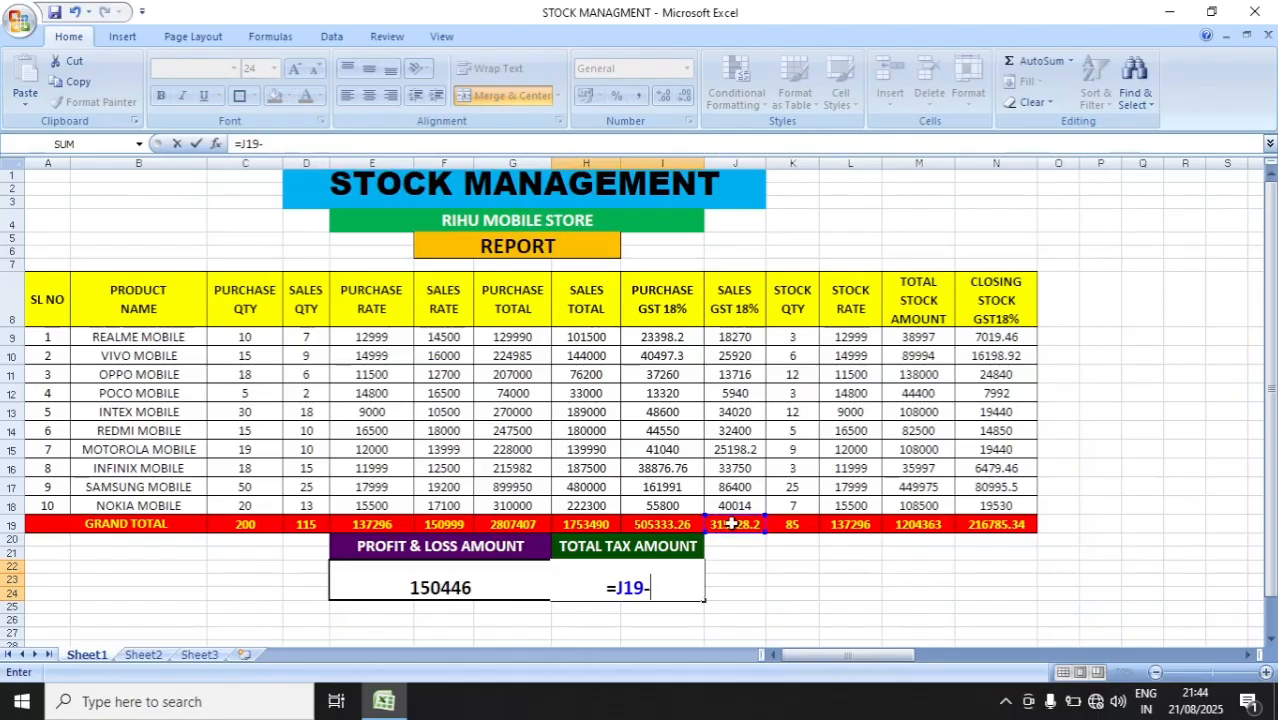
{"action": "type", "text": "("}
{"action": "left_click", "coordinate": [662, 524]}
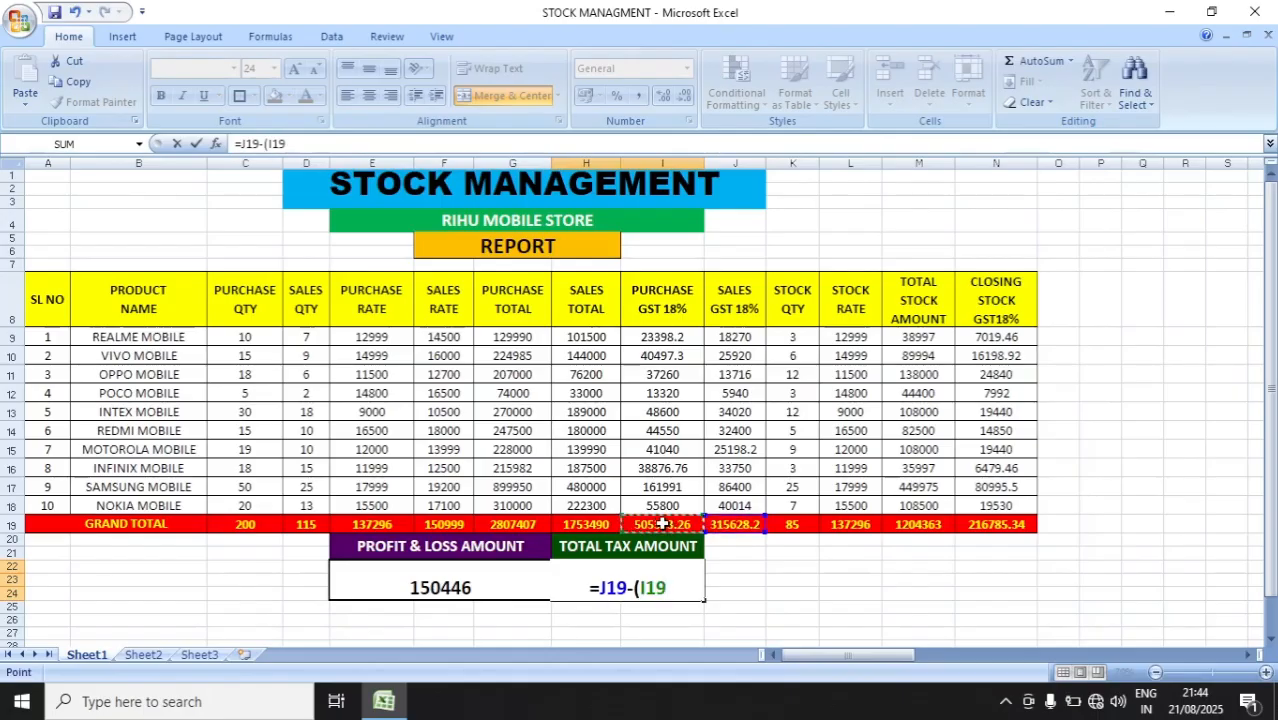
{"action": "type", "text": "-"}
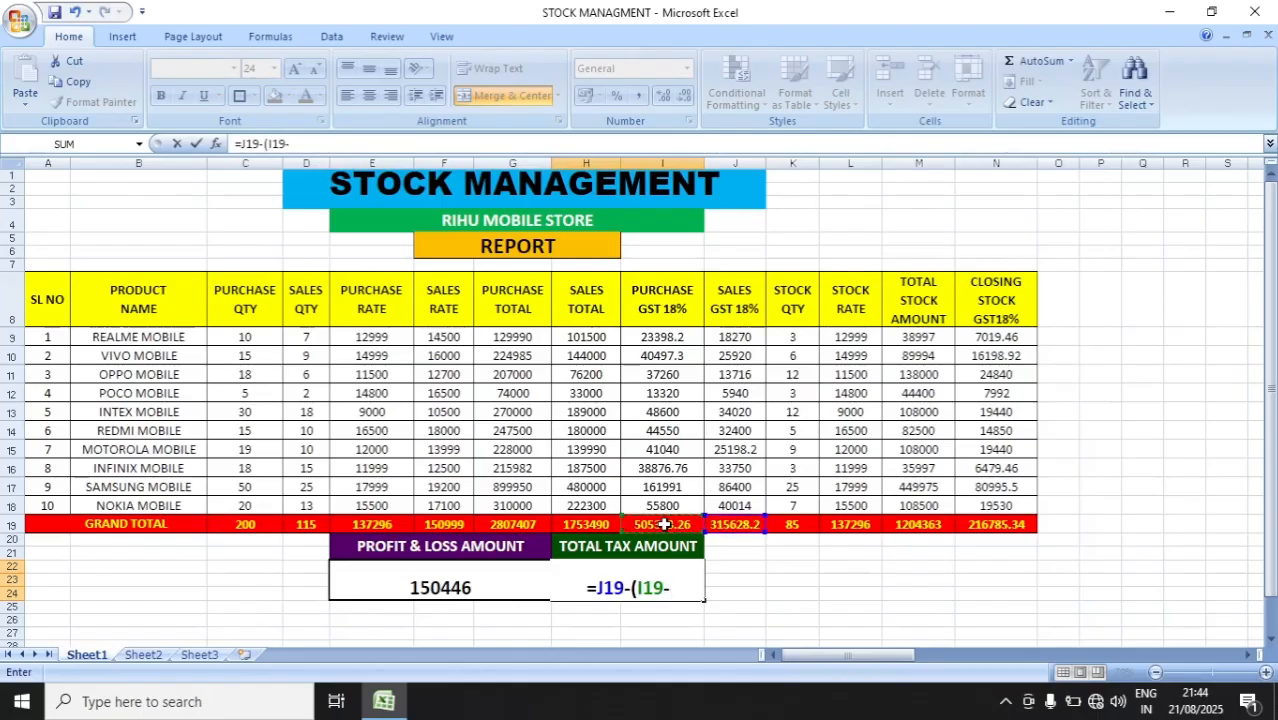
{"action": "left_click", "coordinate": [990, 525]}
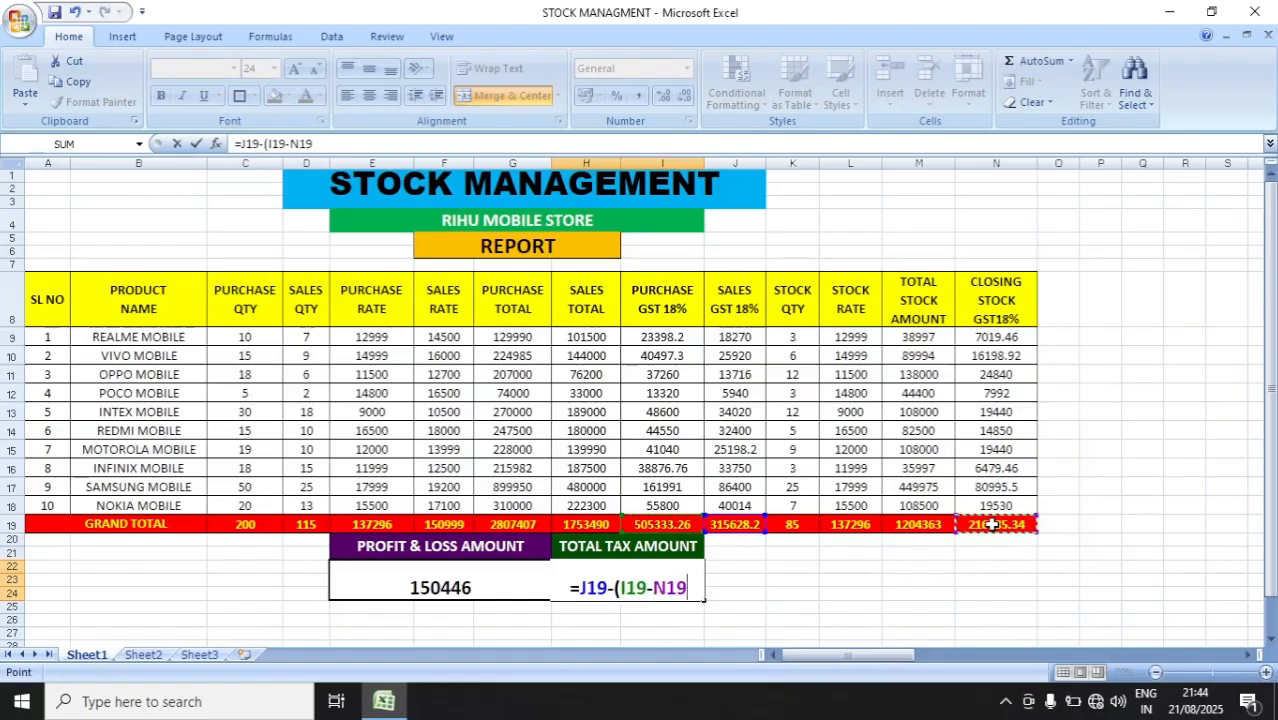
{"action": "type", "text": ")"}
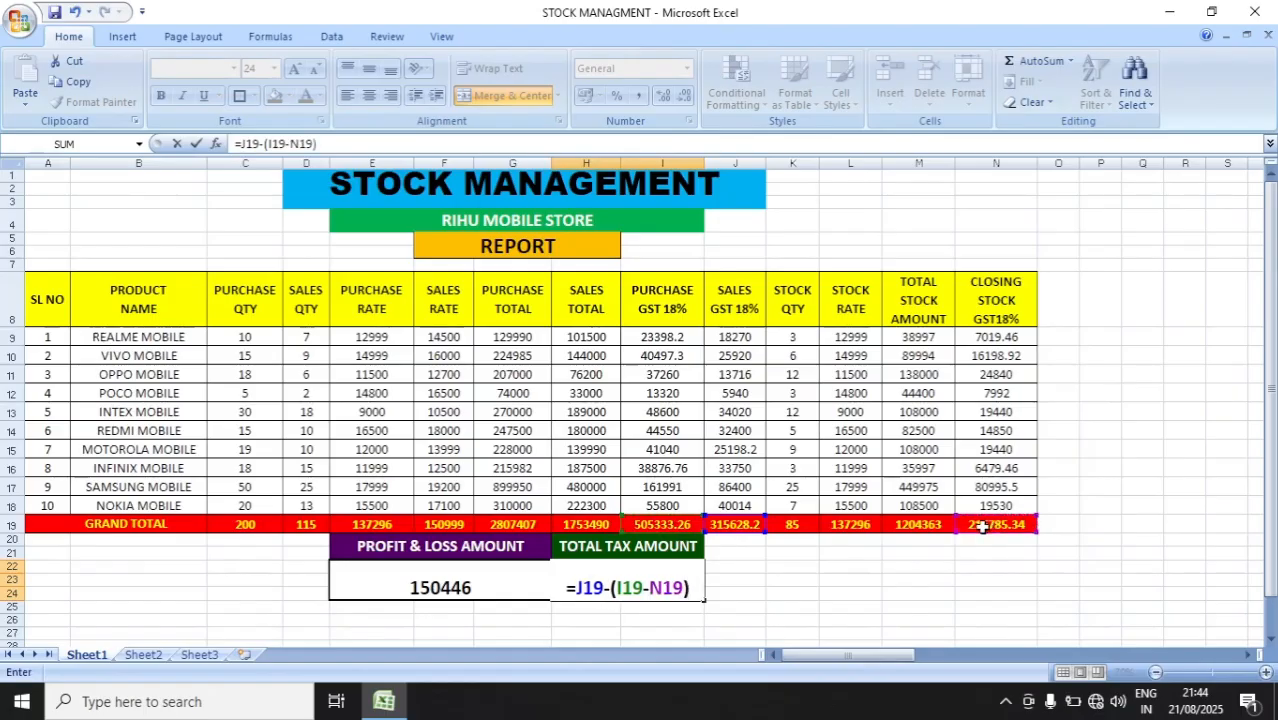
{"action": "key", "text": "Return"}
{"action": "left_click", "coordinate": [1068, 554]}
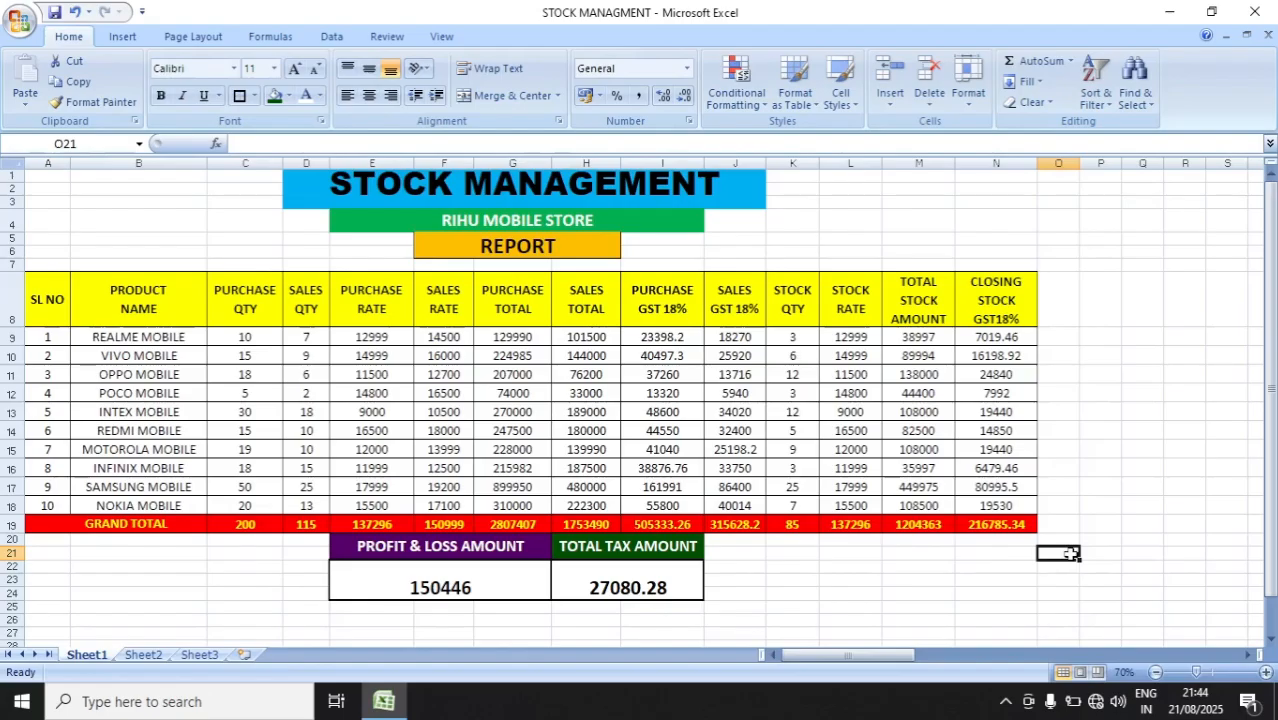
{"action": "left_click", "coordinate": [1214, 405]}
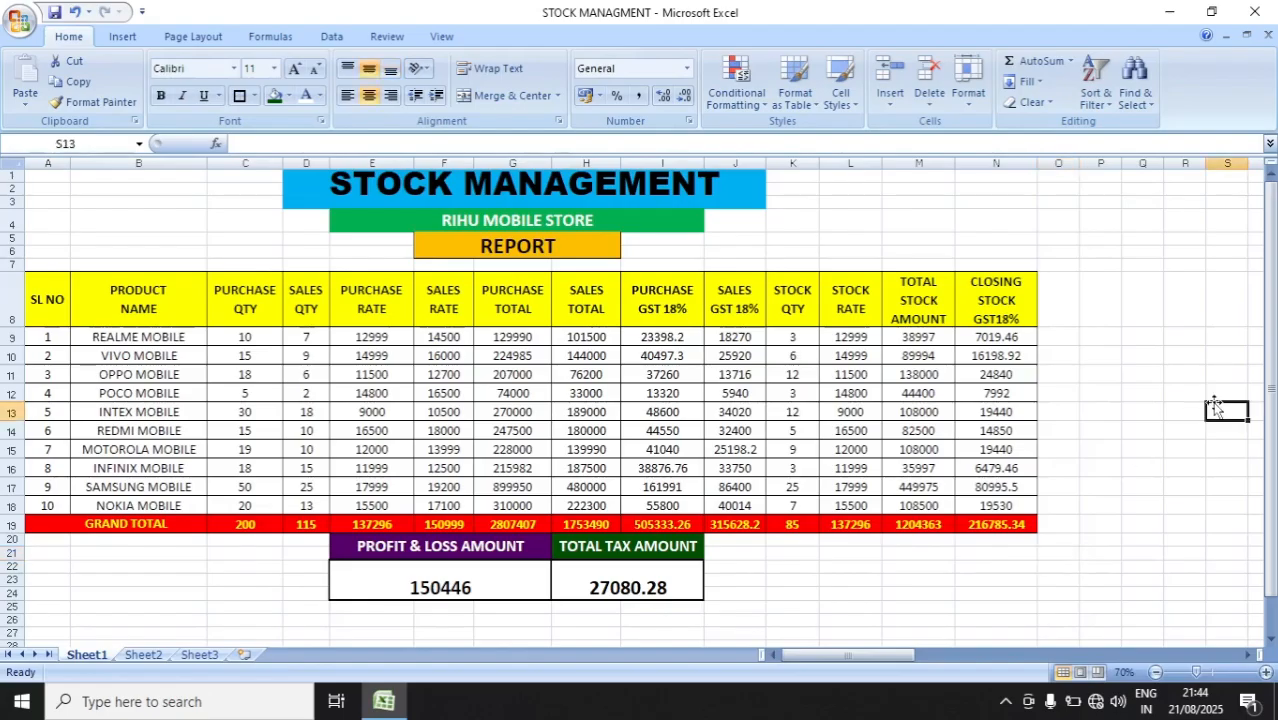